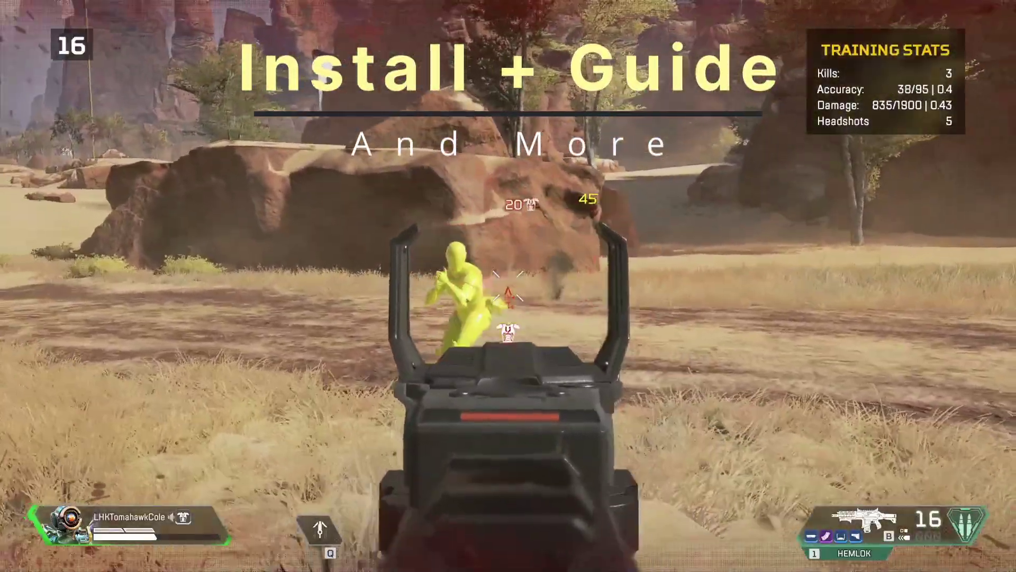
# Shoot the training dummy with the Hemlok, reloading between bursts
pyautogui.click(508, 296)
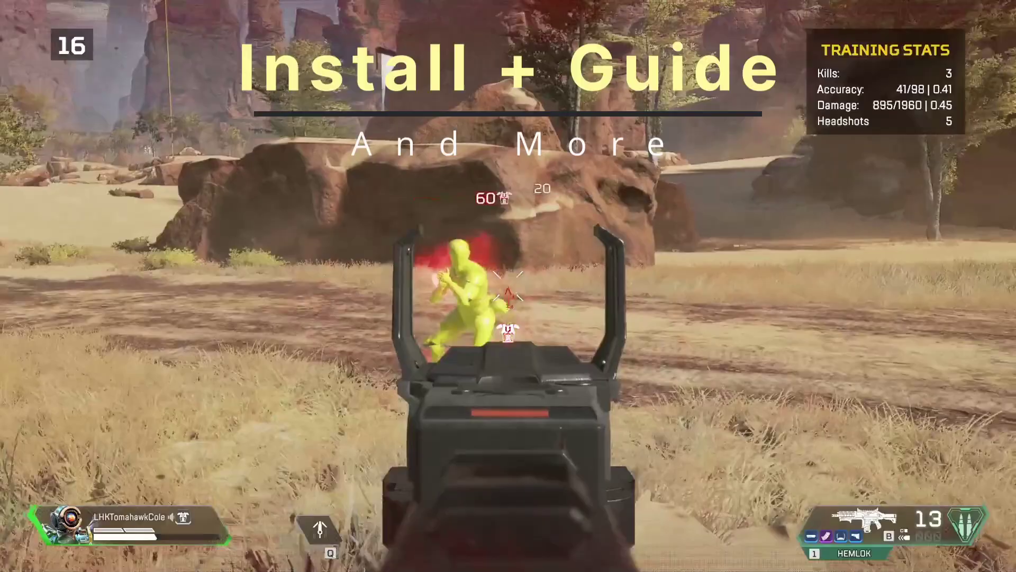
pyautogui.press('r')
pyautogui.click(508, 296)
pyautogui.press('r')
pyautogui.click(508, 296)
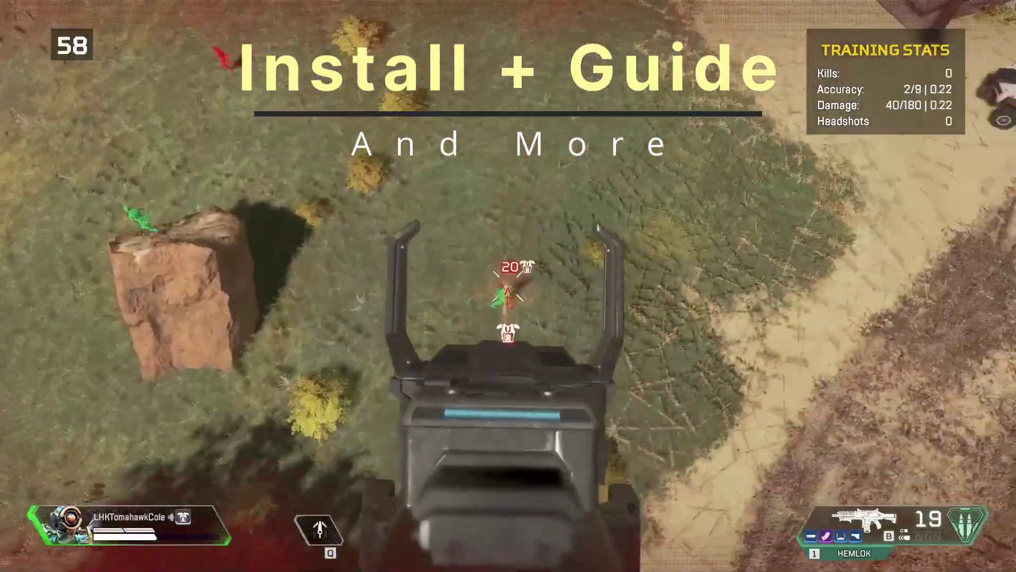
pyautogui.click(508, 296)
pyautogui.click(508, 297)
pyautogui.click(508, 296)
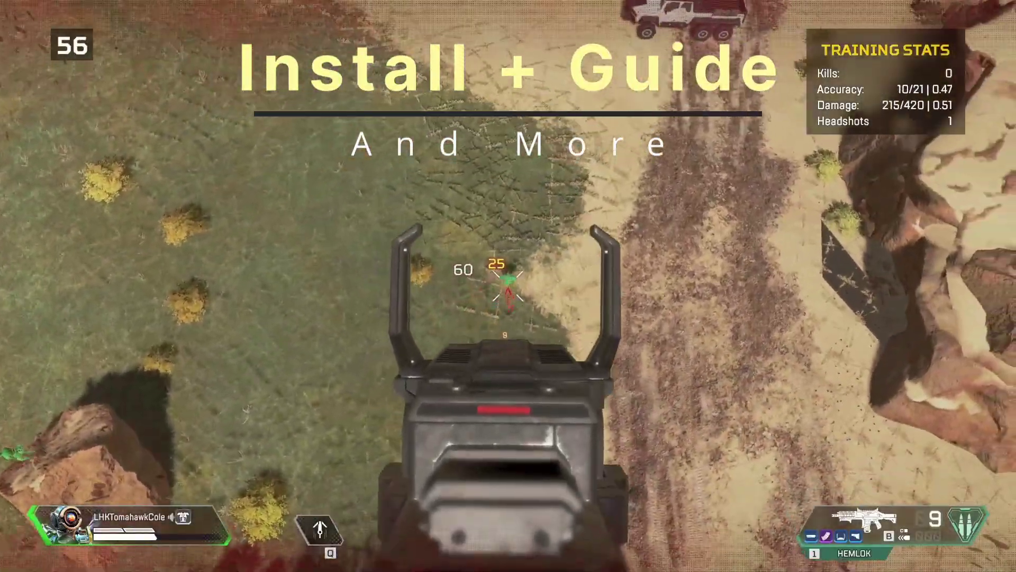
pyautogui.click(508, 297)
pyautogui.press('r')
pyautogui.click(509, 296)
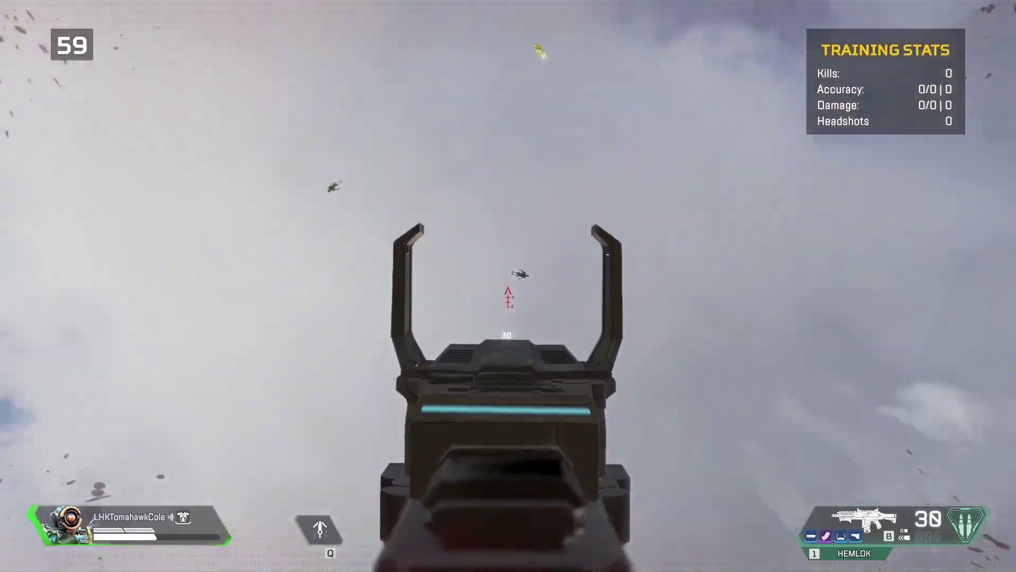
# Keep hitting the airborne dummy with the Hemlok until it falls
pyautogui.click(508, 296)
pyautogui.click(508, 297)
pyautogui.click(508, 297)
pyautogui.click(508, 297)
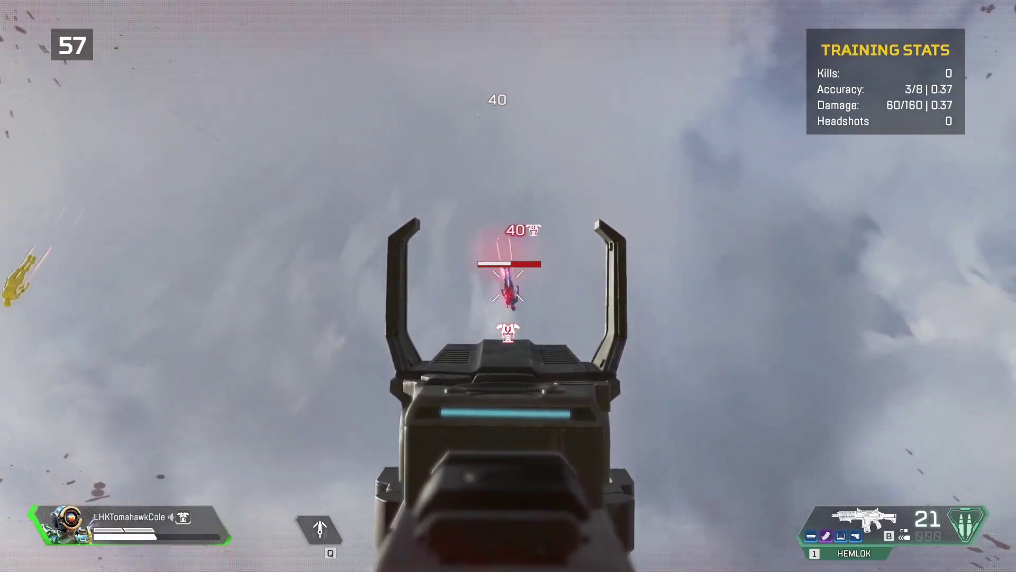
pyautogui.click(508, 297)
pyautogui.click(508, 297)
pyautogui.click(509, 296)
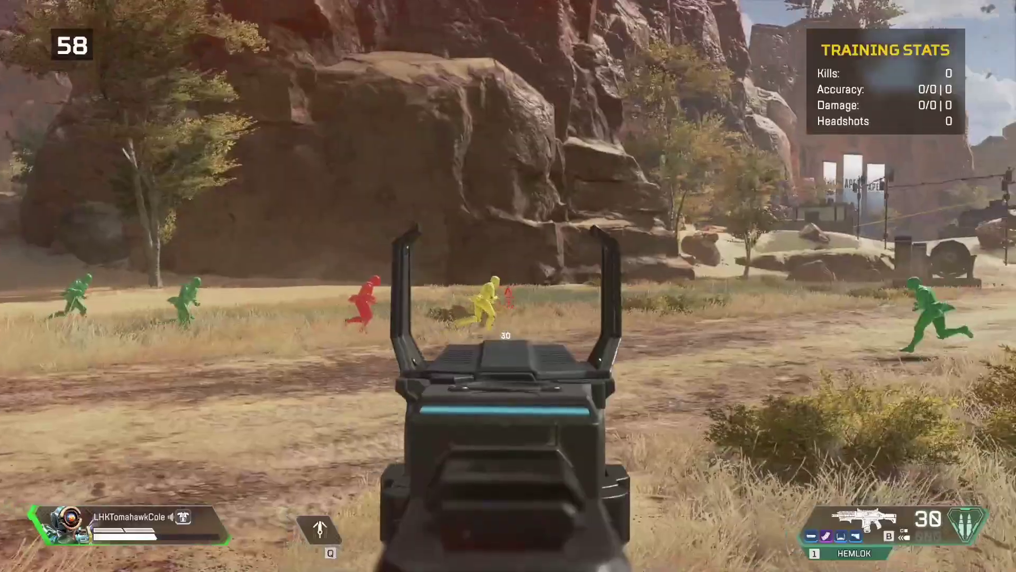
# Fire Hemlok bursts at the running dummies
pyautogui.click(508, 297)
pyautogui.click(508, 296)
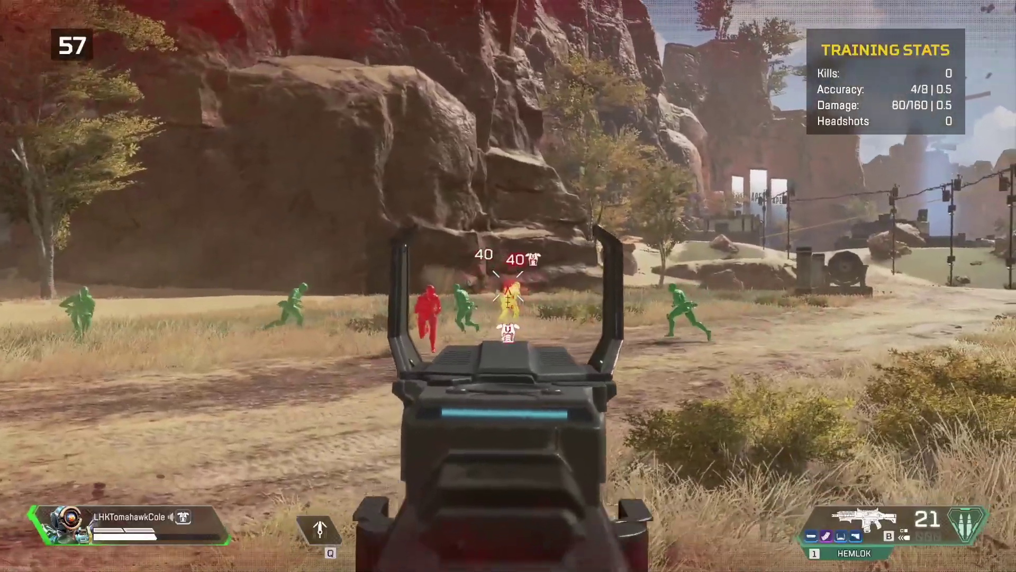
pyautogui.click(508, 296)
pyautogui.click(508, 296)
pyautogui.click(508, 296)
pyautogui.click(508, 296)
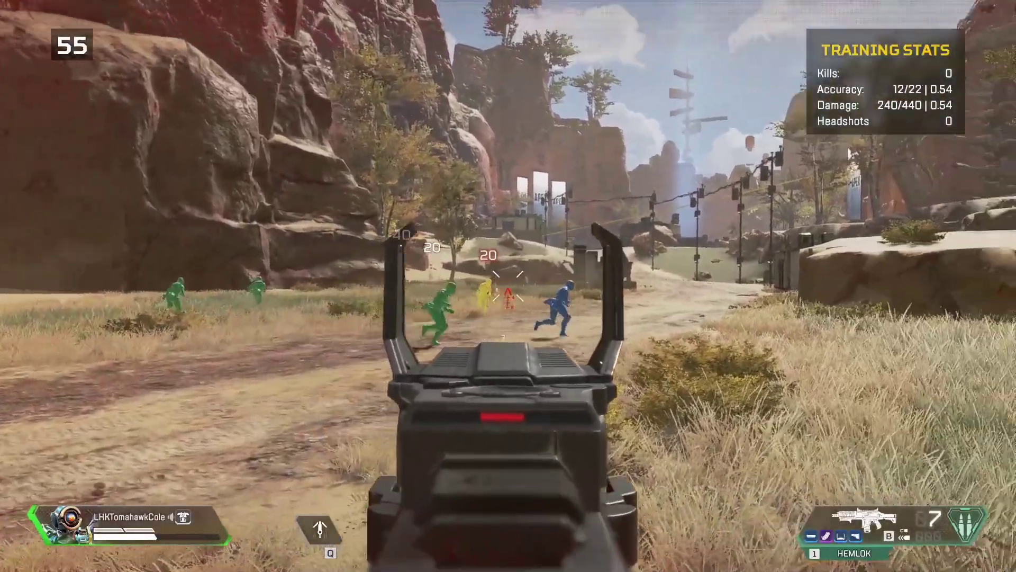
pyautogui.click(508, 296)
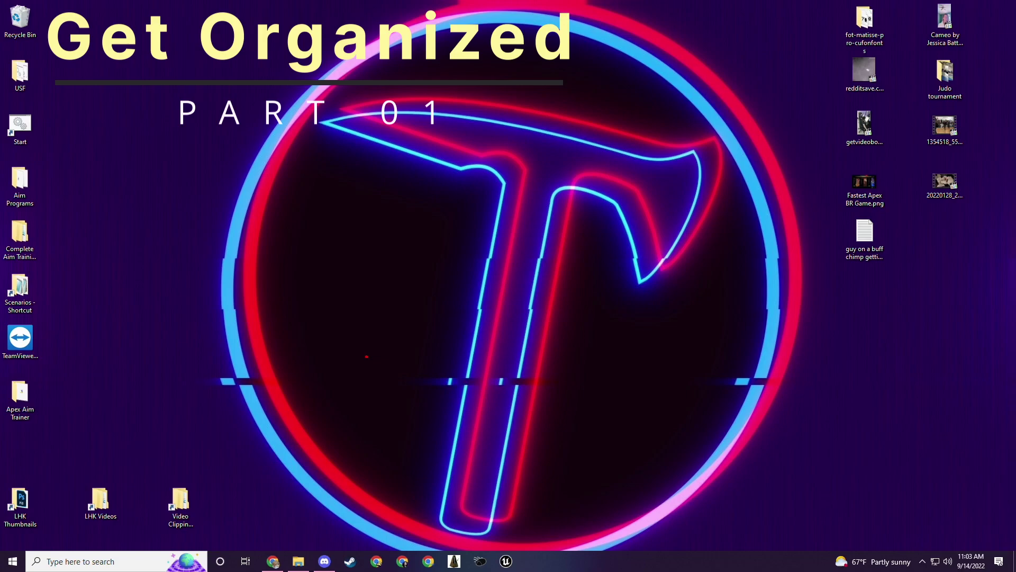
# Create a new desktop folder named 'Aim Trainer Apex'
pyautogui.rightClick(189, 195)
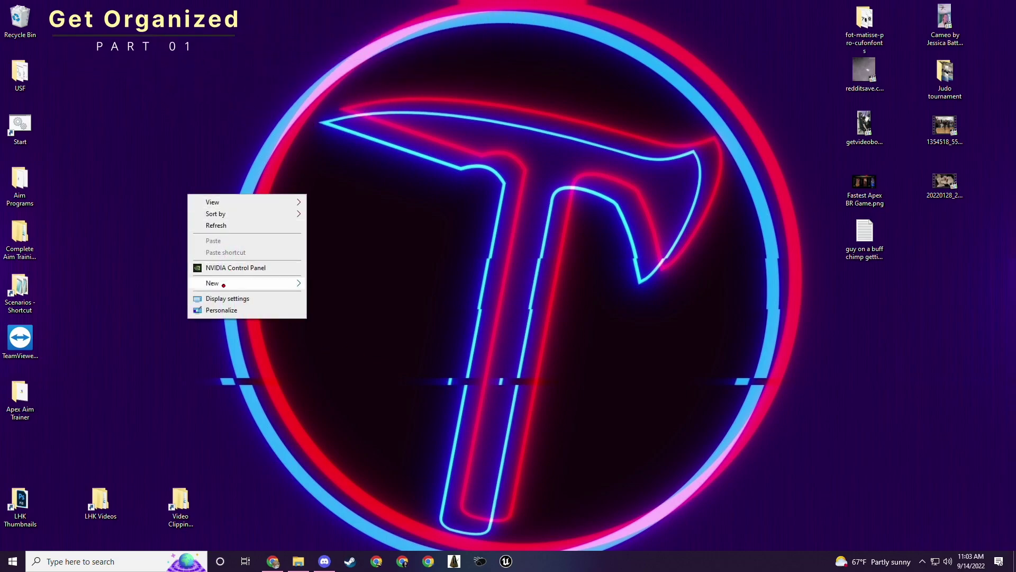
pyautogui.moveTo(222, 283)
pyautogui.click(347, 280)
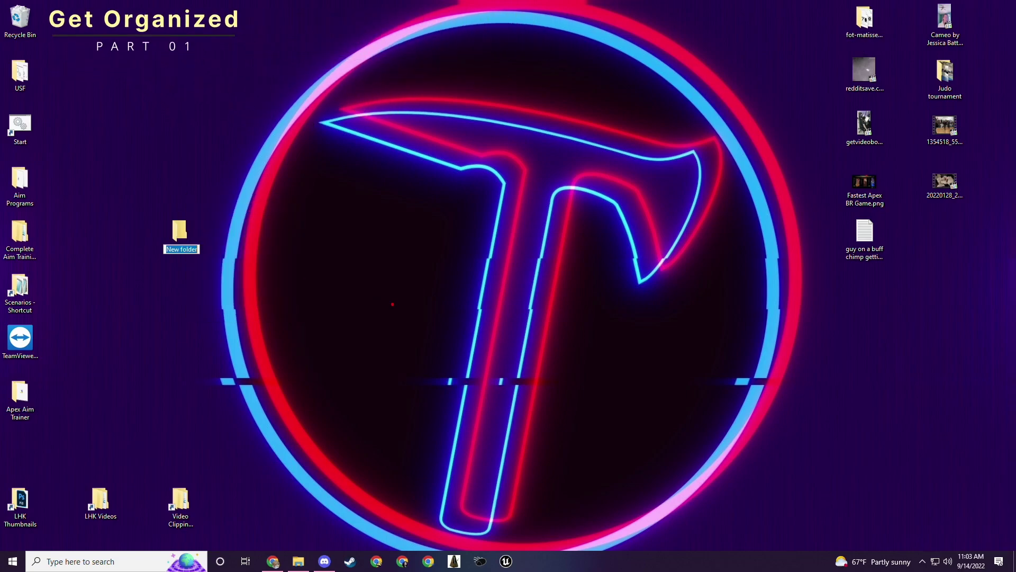
pyautogui.write('Aim Trainer Apex')
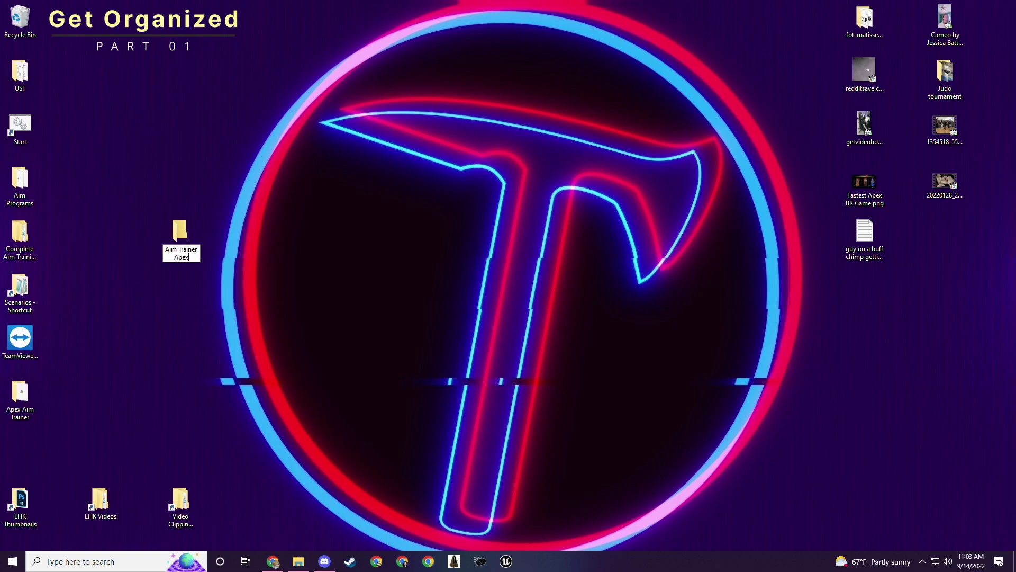
pyautogui.press('Return')
pyautogui.press('Return')
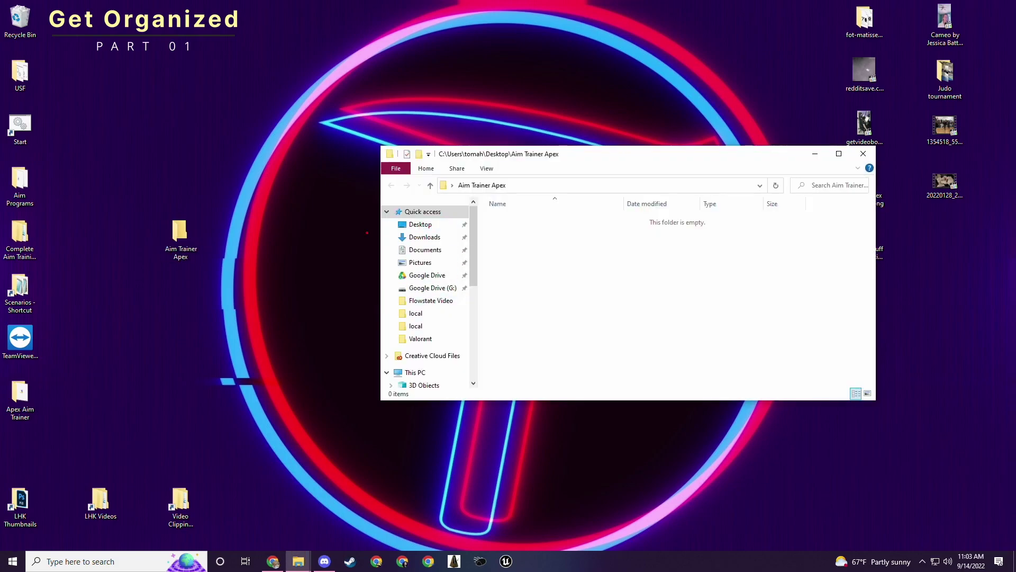
# Move the folder window aside and bring Discord's #instructions channel to the front
pyautogui.moveTo(560, 167); pyautogui.dragTo(469, 117)
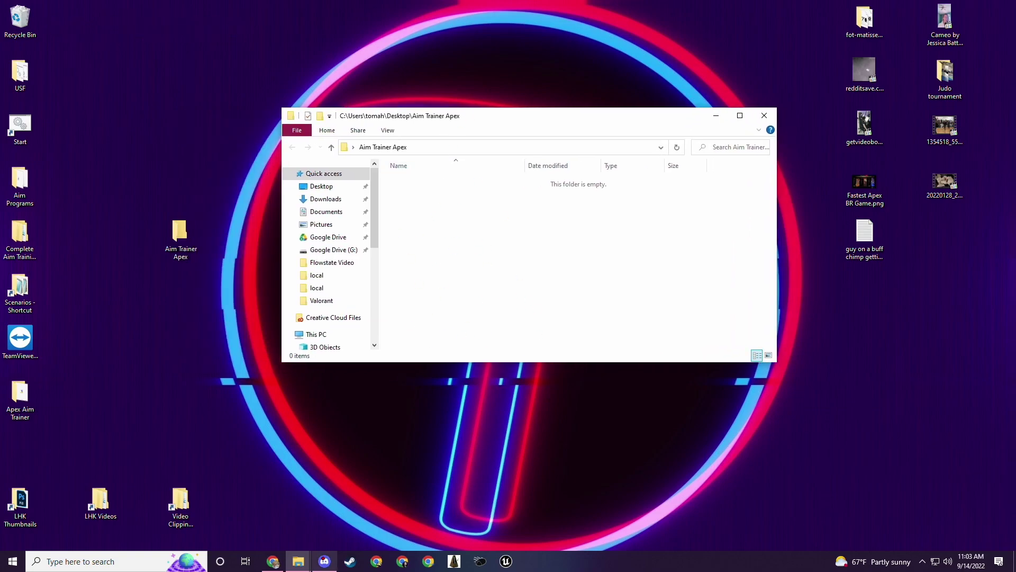
pyautogui.moveTo(324, 561)
pyautogui.click(354, 524)
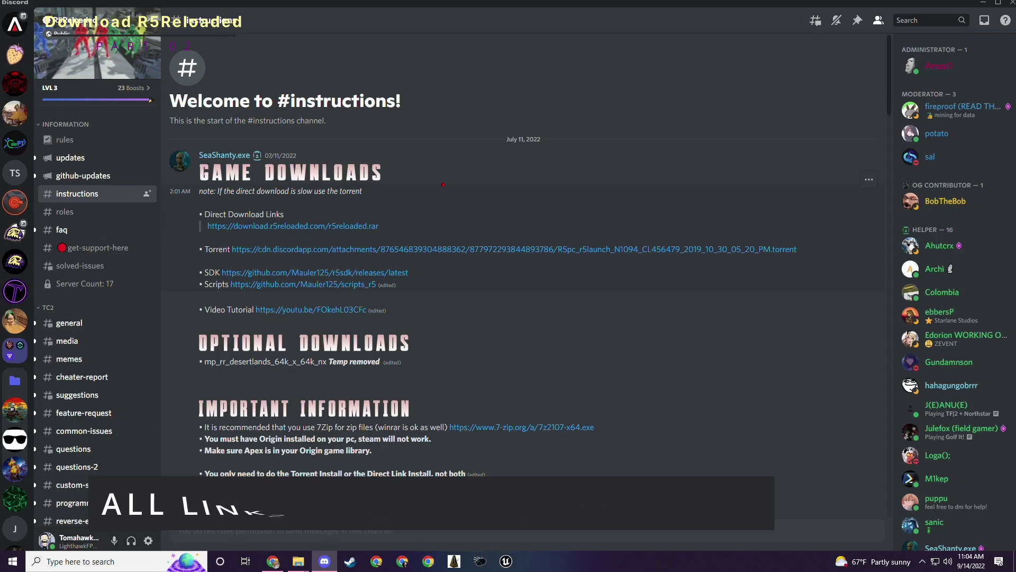
# Start the r5reloaded.rar direct download and accept the download warning
pyautogui.click(332, 227)
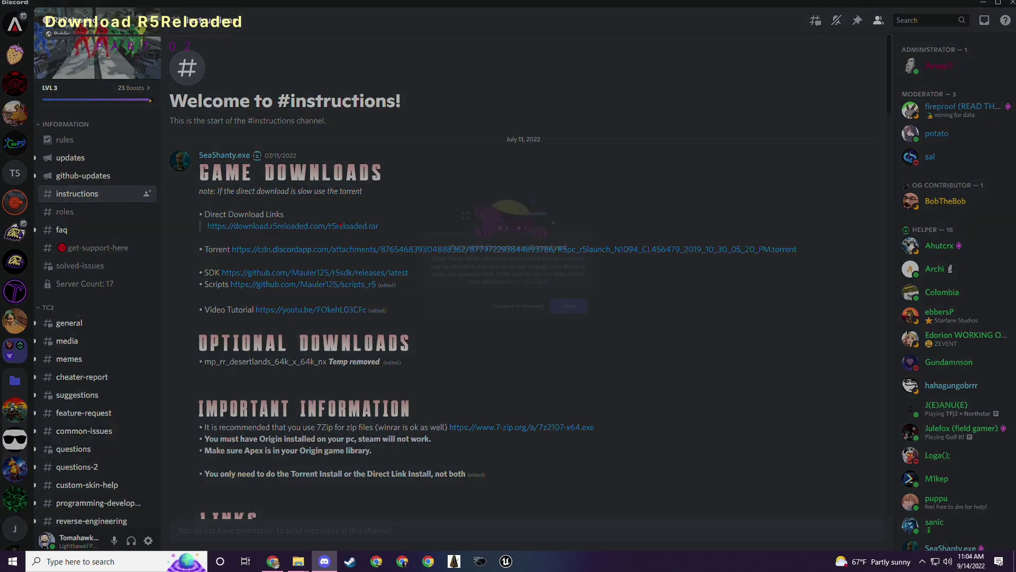
pyautogui.click(532, 316)
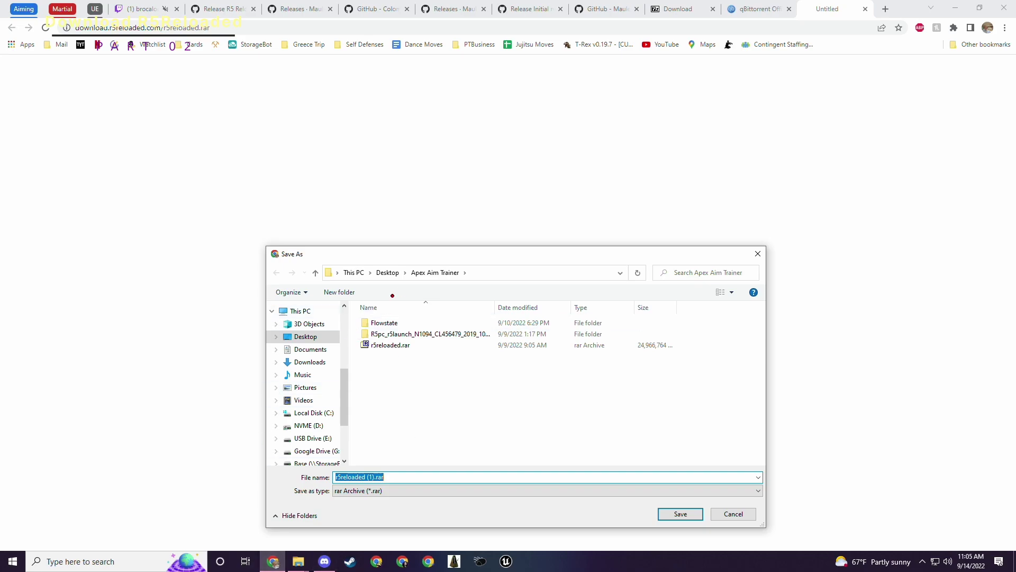
# Save the download as r5reloaded.rar in Desktop\Aim Trainer Apex, removing the ' (1)' suffix
pyautogui.click(387, 273)
pyautogui.doubleClick(442, 333)
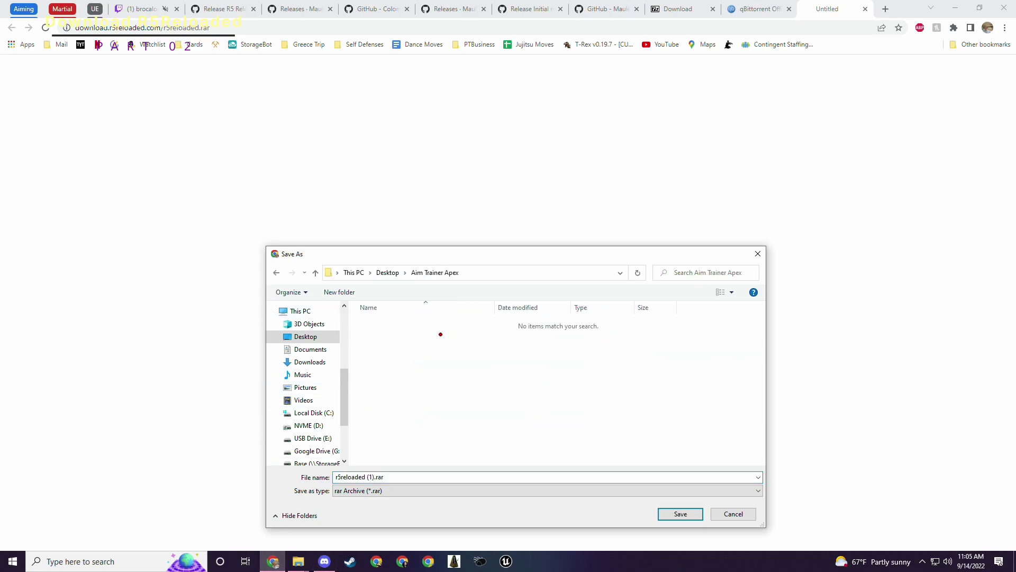
pyautogui.moveTo(365, 477); pyautogui.dragTo(373, 477)
pyautogui.press('BackSpace')
pyautogui.press('Return')
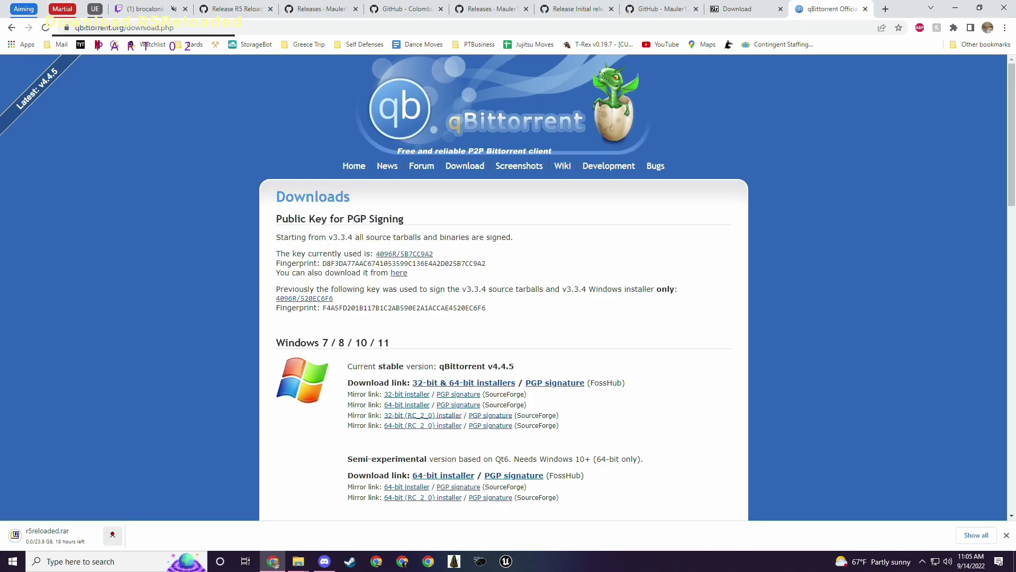
# Check the 23.8 GB download's progress on the Downloads page, then return to Discord
pyautogui.click(112, 534)
pyautogui.click(112, 536)
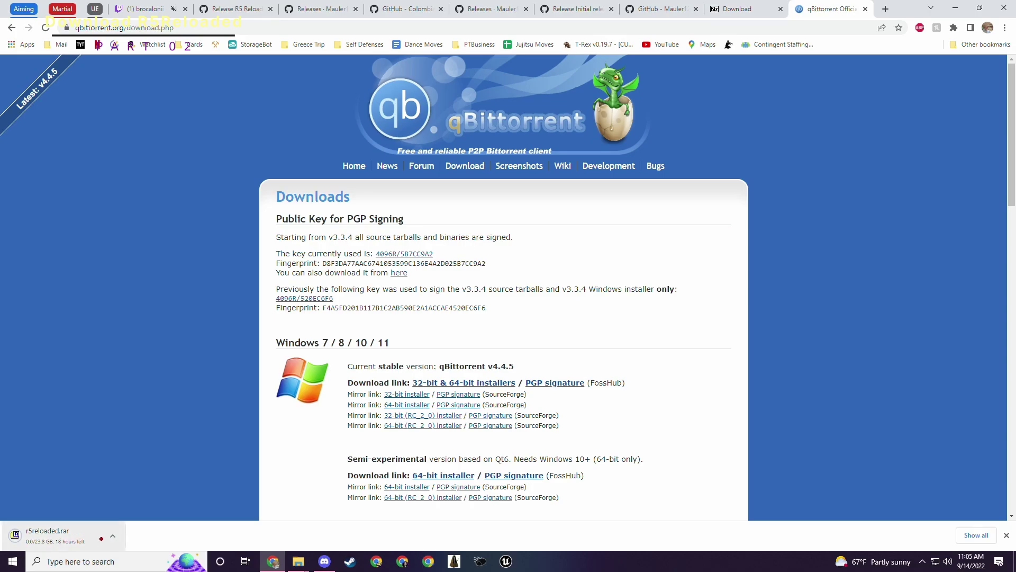
pyautogui.click(112, 536)
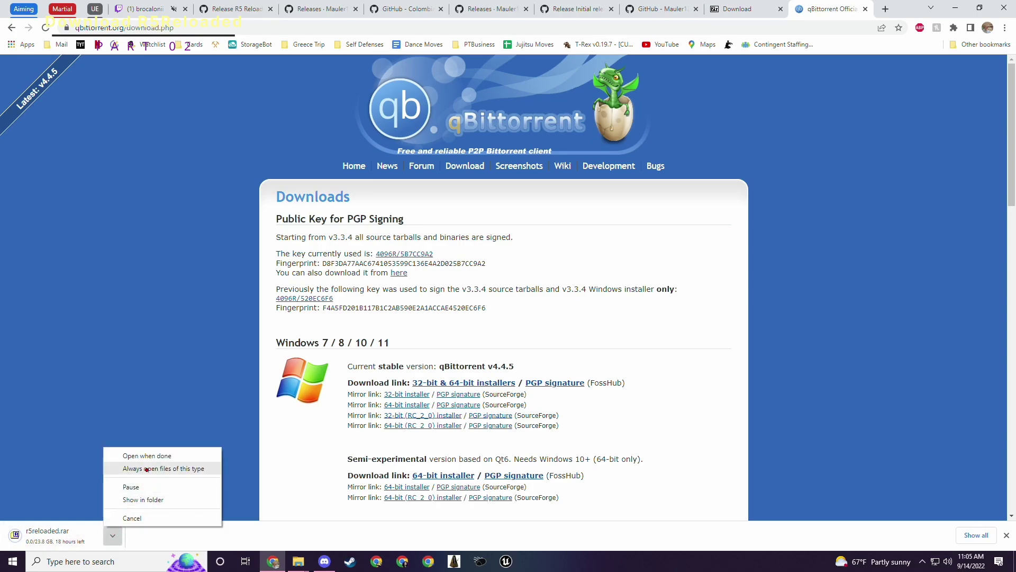
pyautogui.click(149, 535)
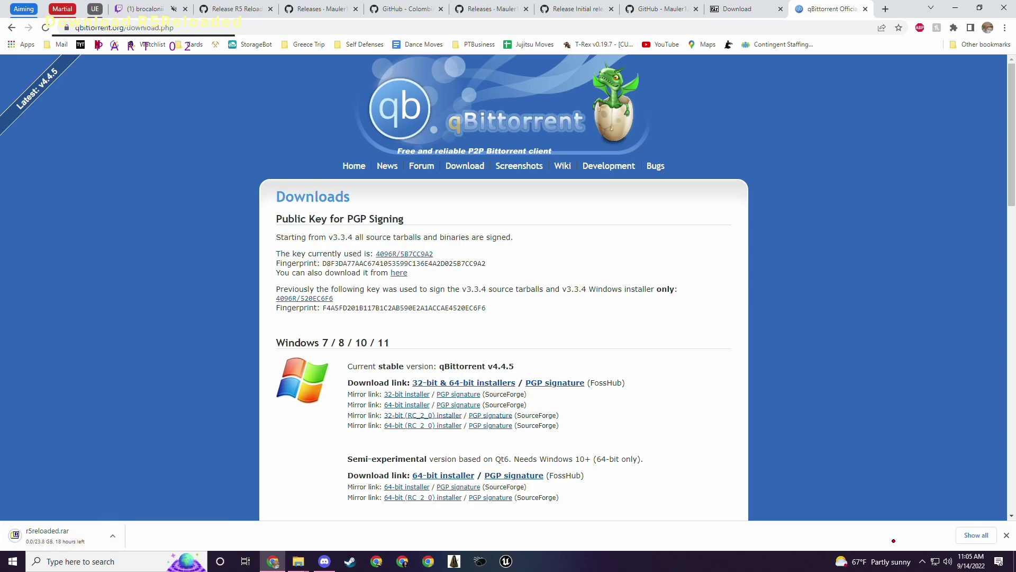
pyautogui.click(975, 535)
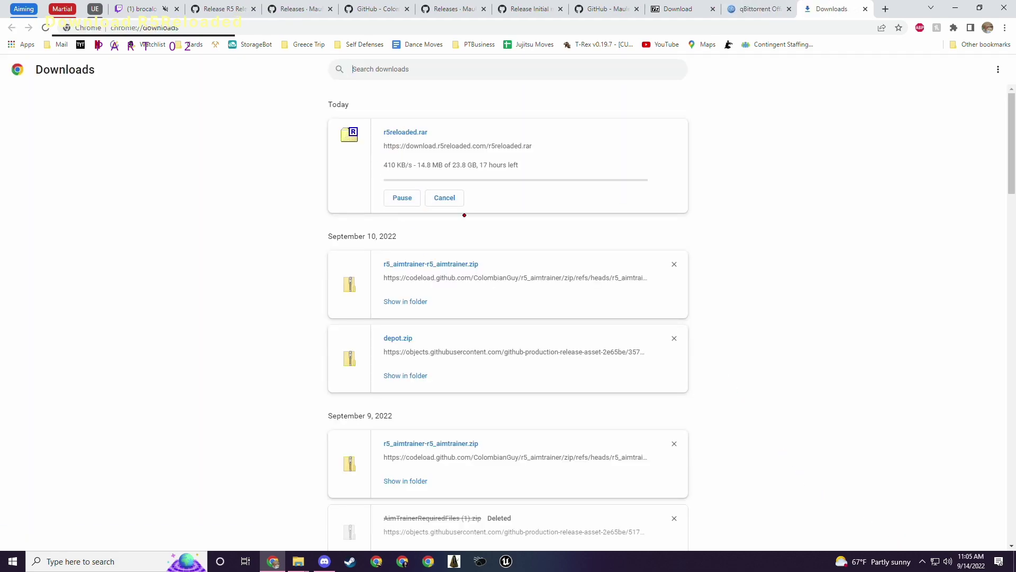
pyautogui.click(325, 561)
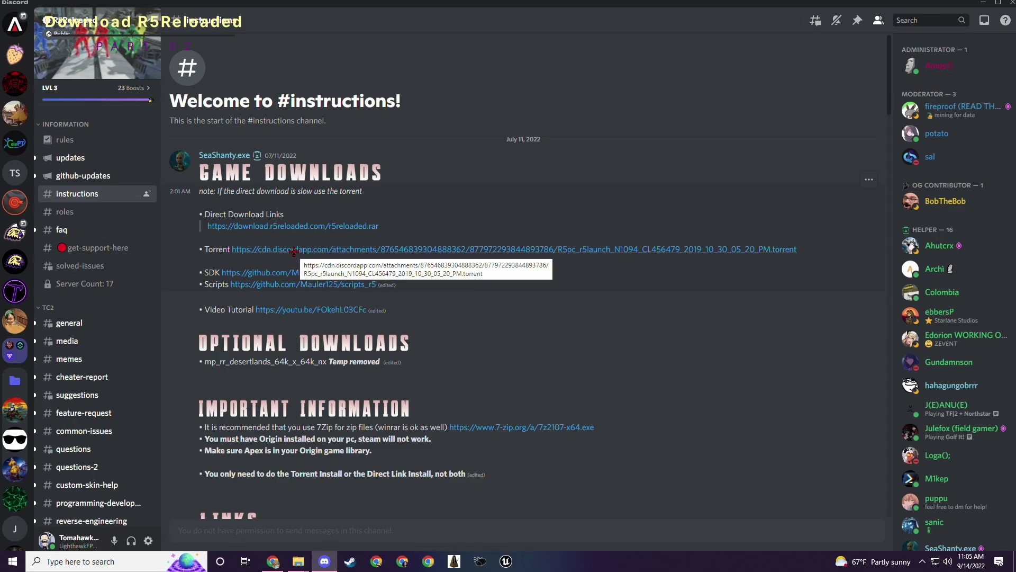
# Save the R5pc game torrent file from Discord's Torrent link into Aim Trainer Apex
pyautogui.click(295, 250)
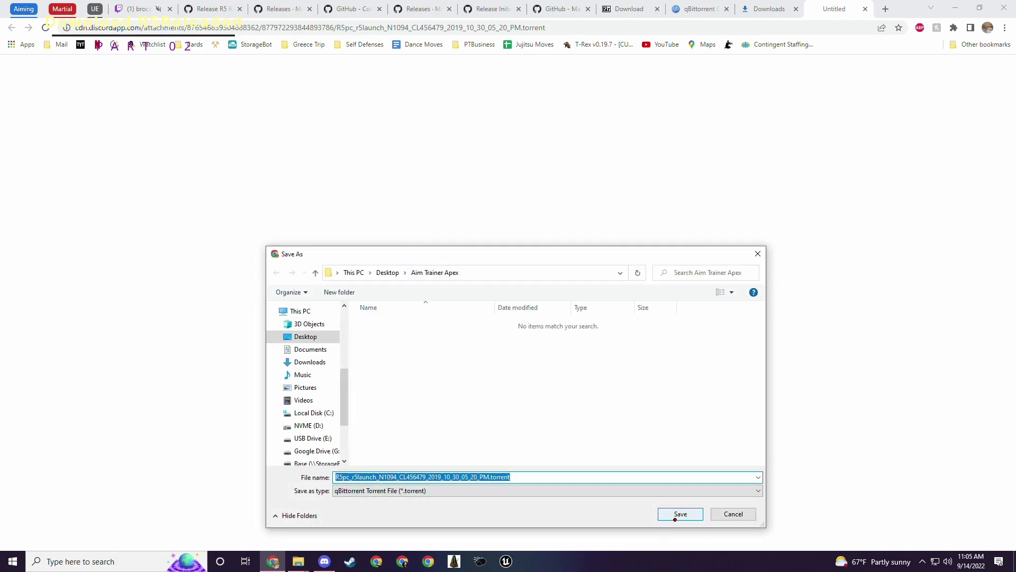
pyautogui.click(679, 515)
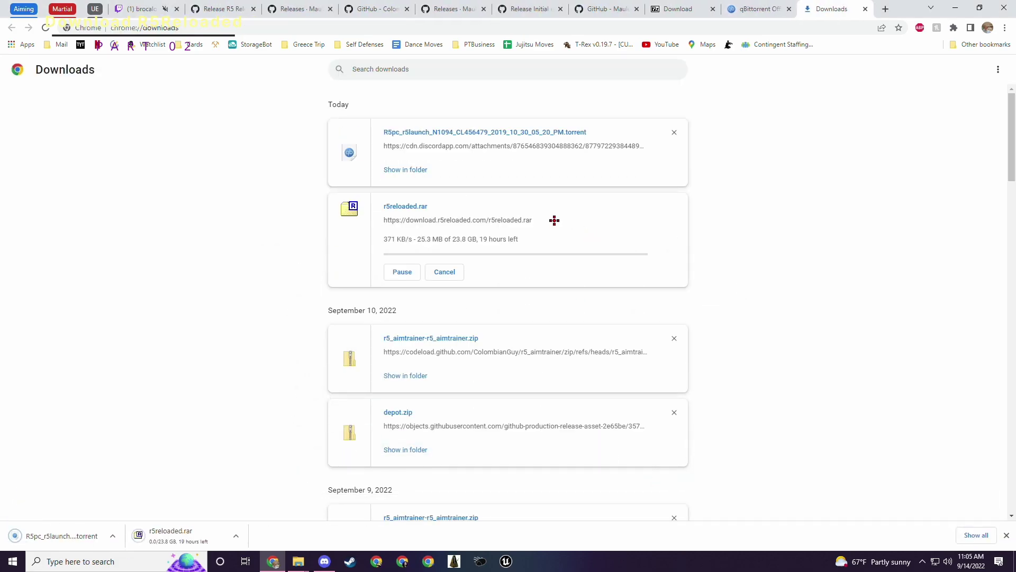
pyautogui.click(745, 4)
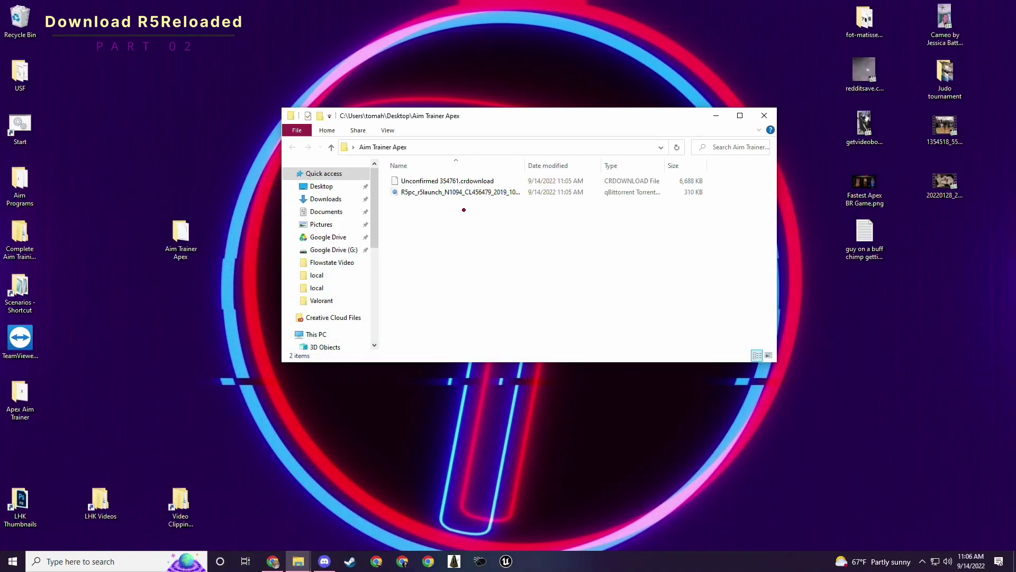
# Add the R5pc_r5launch torrent with save path Aim Trainer Apex and start it downloading
pyautogui.doubleClick(455, 191)
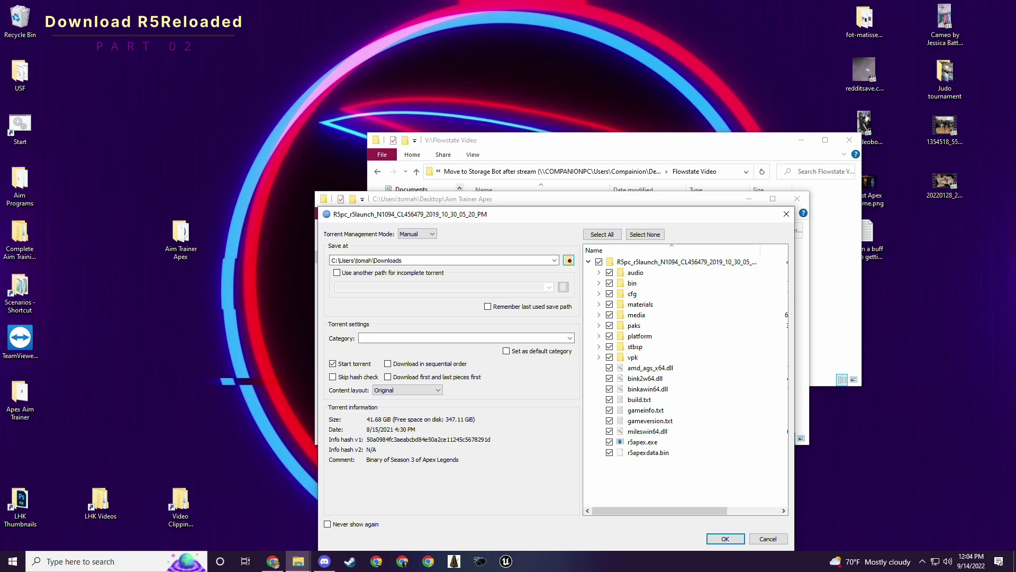
pyautogui.click(569, 260)
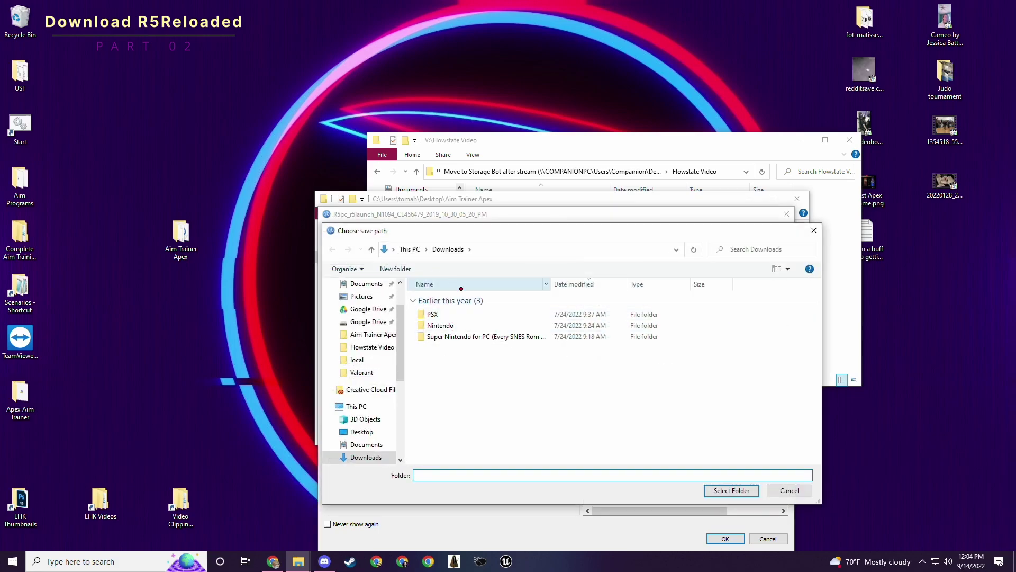
pyautogui.click(374, 335)
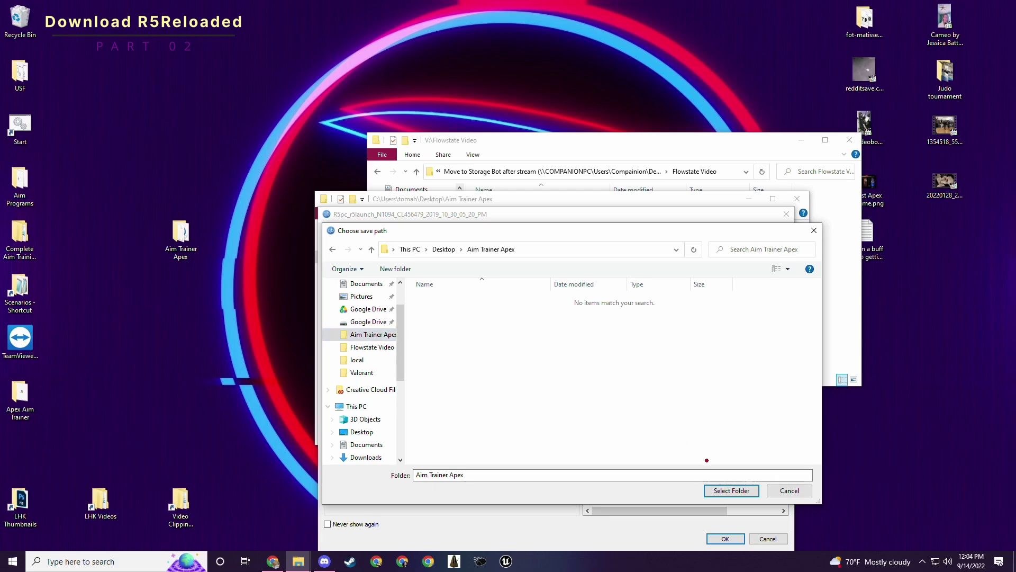
pyautogui.click(731, 490)
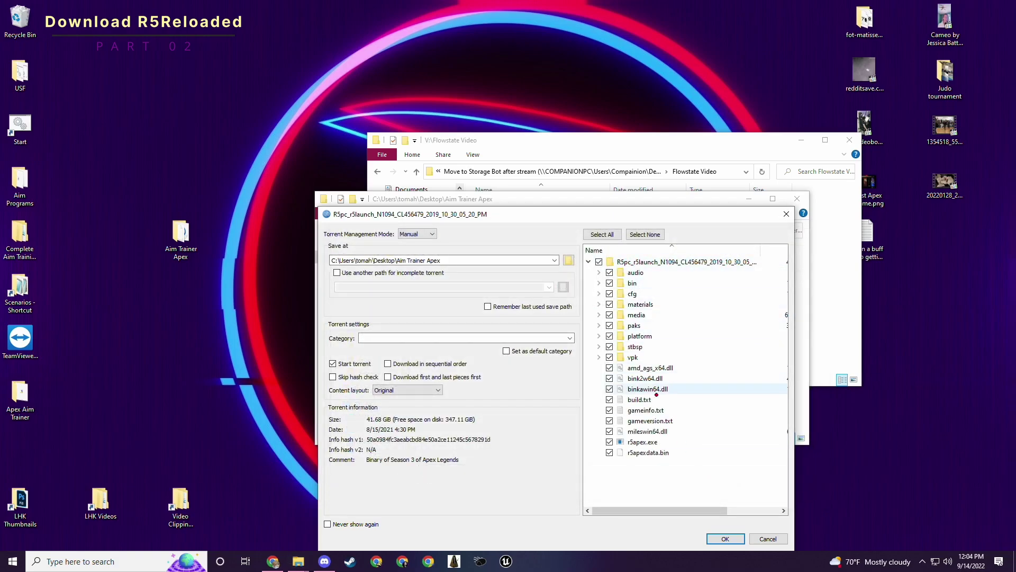
pyautogui.click(725, 539)
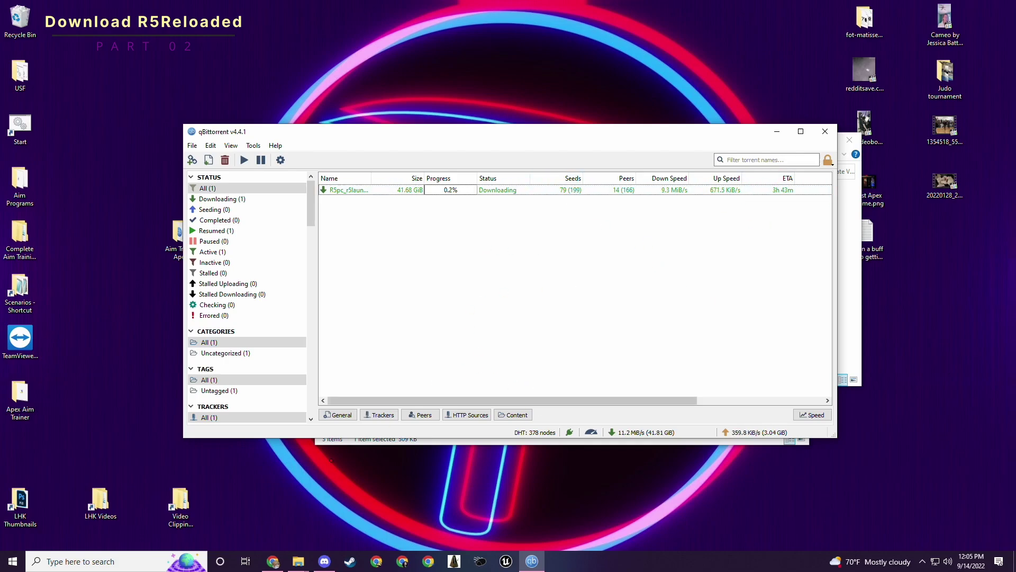
# Place the qBittorrent window over Chrome's Downloads page so both downloads' progress shows
pyautogui.click(273, 562)
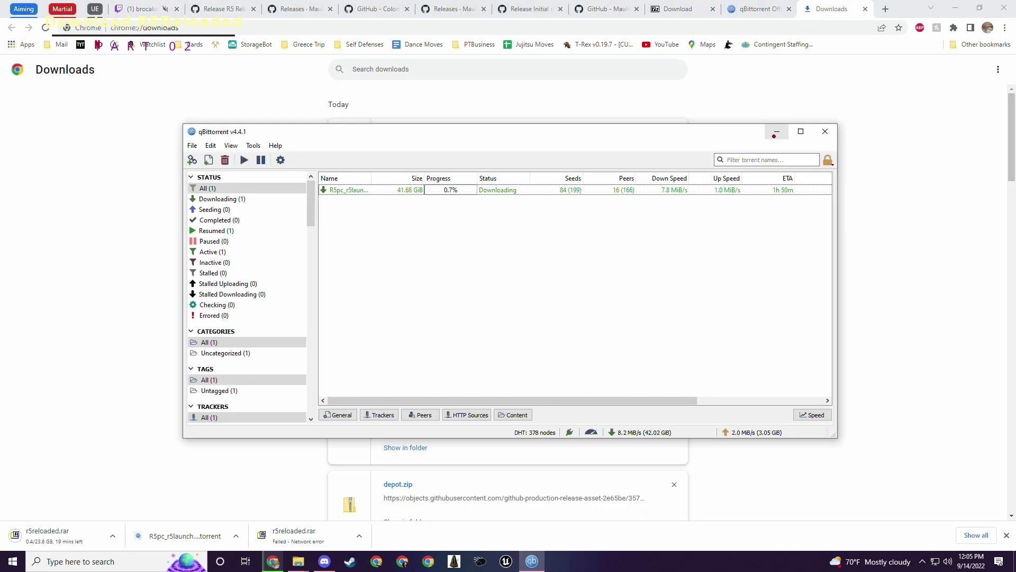
pyautogui.moveTo(539, 133); pyautogui.dragTo(535, 229)
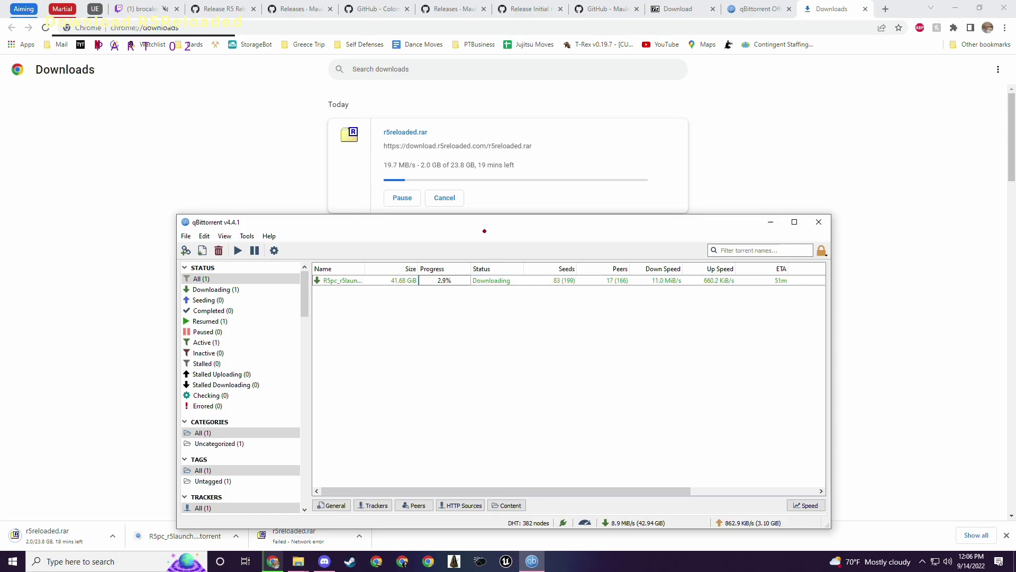
pyautogui.moveTo(479, 223); pyautogui.dragTo(462, 229)
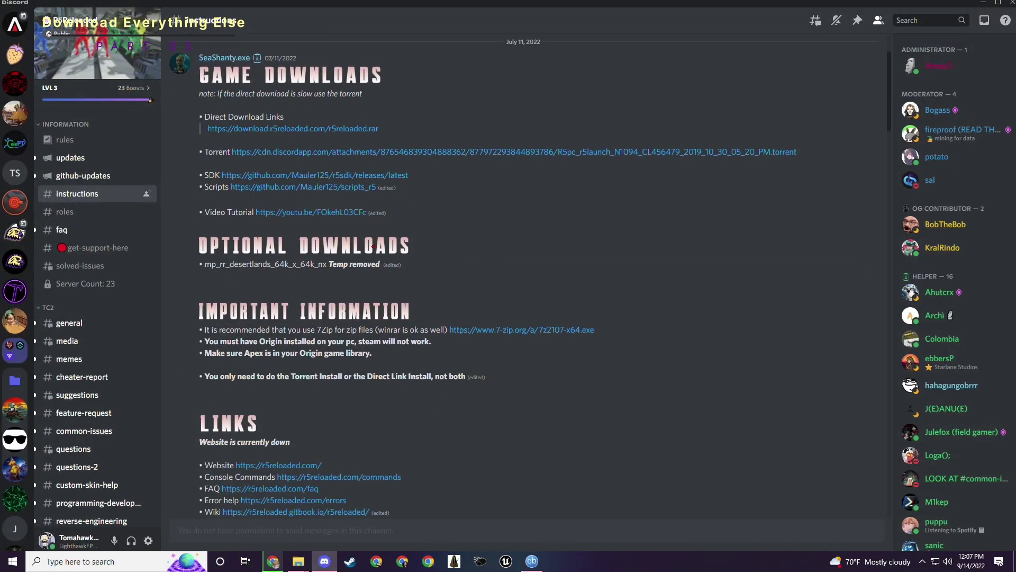
# Download depot.zip from the refreshed r5sdk v2.1.7 release into Aim Trainer Apex
pyautogui.scroll(-6, 373, 246)
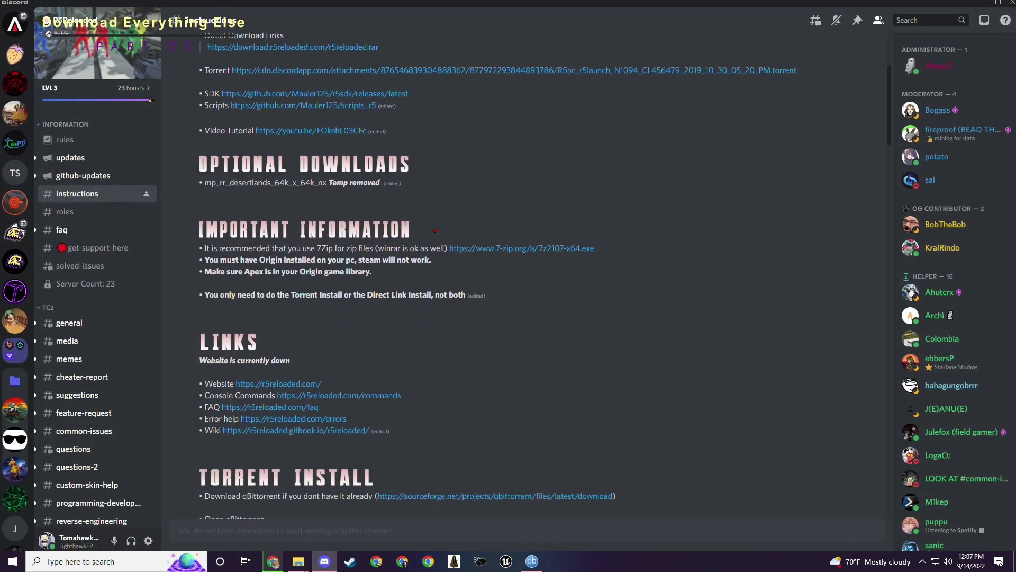
pyautogui.scroll(-15, 436, 225)
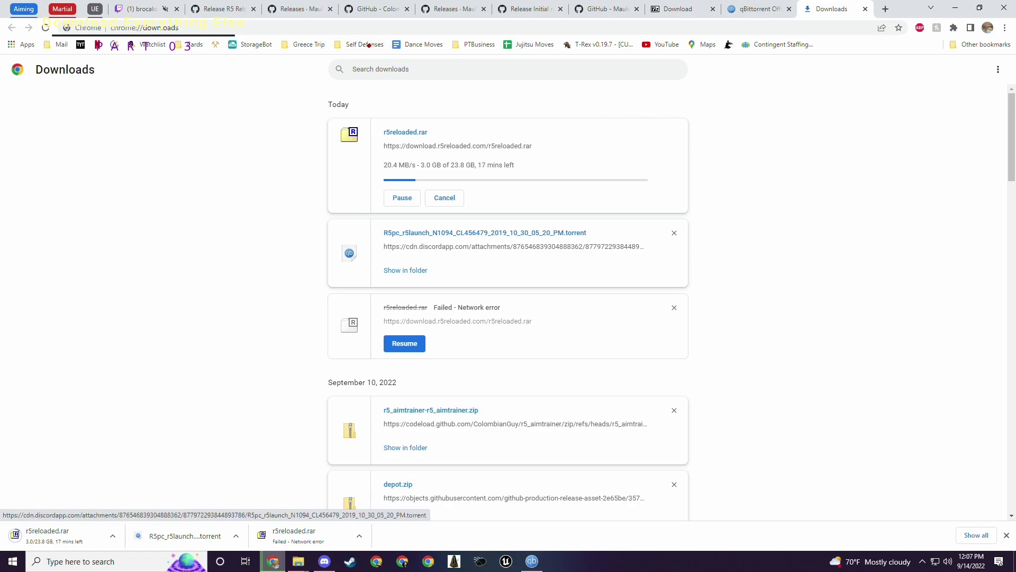
pyautogui.click(442, 8)
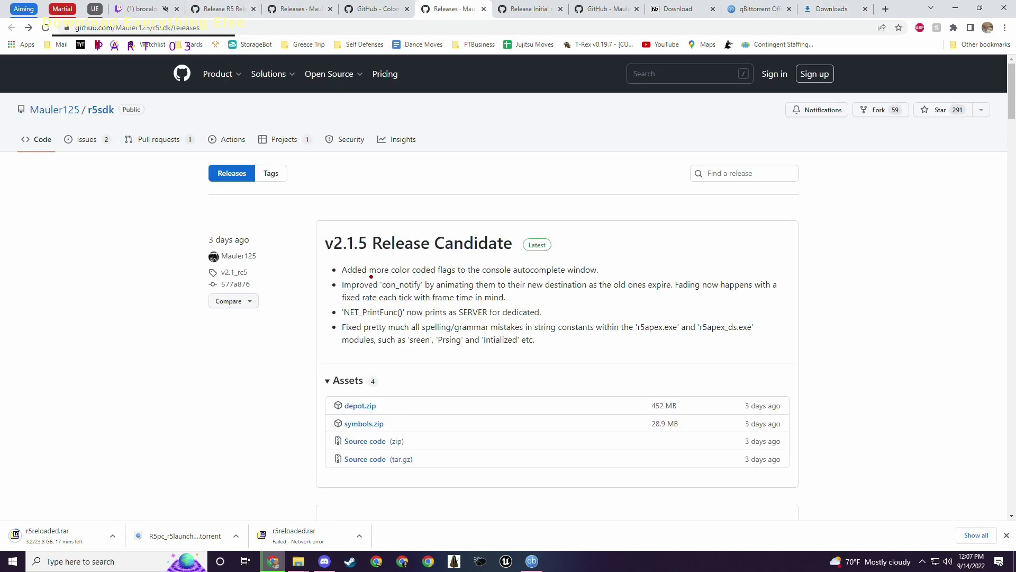
pyautogui.click(44, 30)
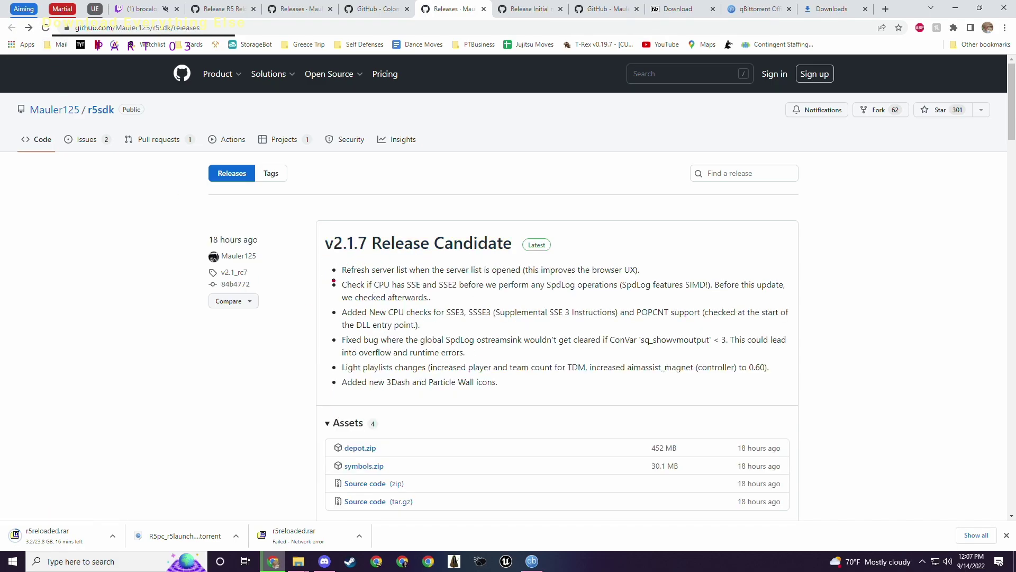
pyautogui.scroll(-4, 339, 275)
pyautogui.scroll(4, 376, 259)
pyautogui.scroll(-1, 373, 396)
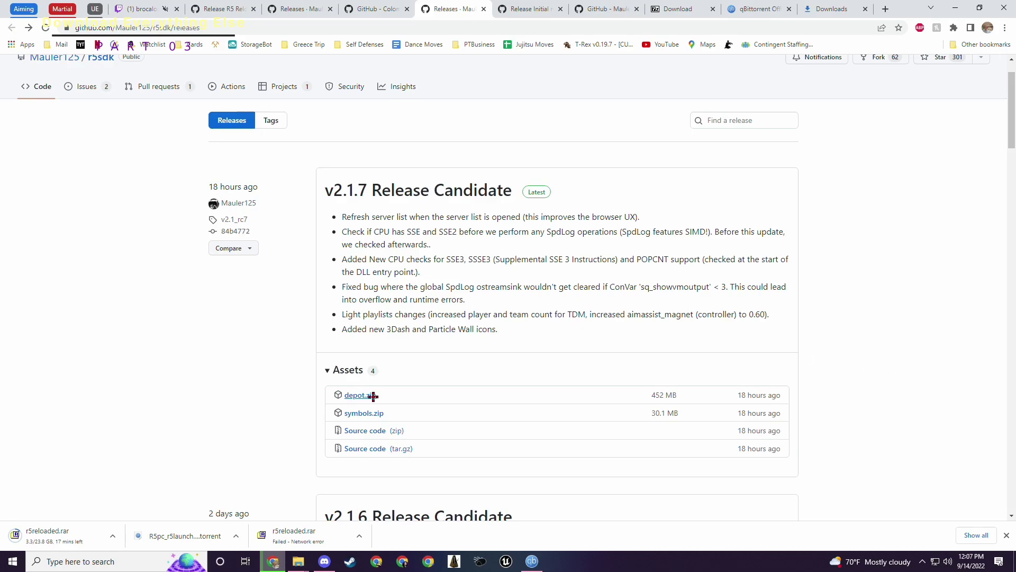
pyautogui.click(362, 396)
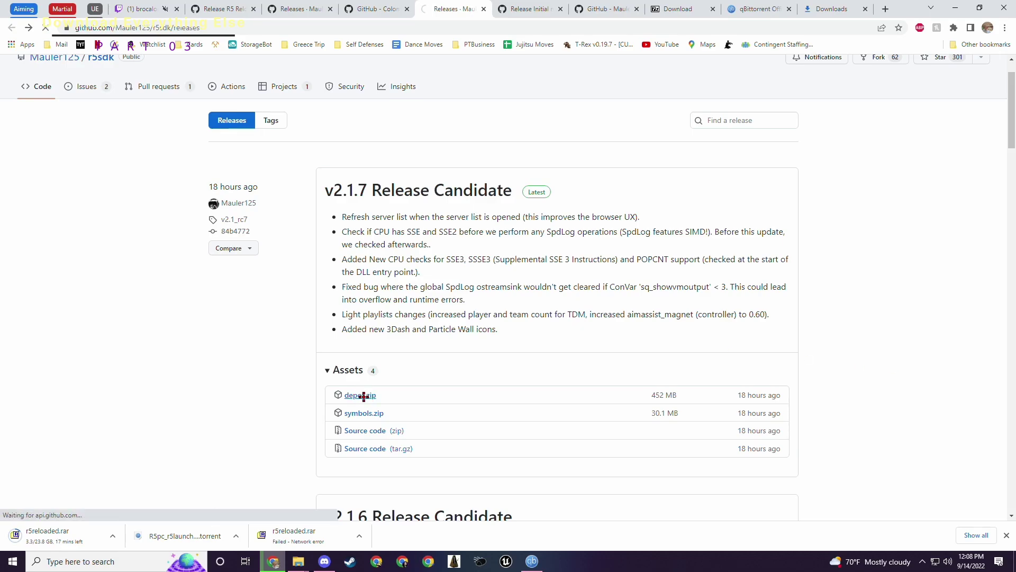
pyautogui.click(677, 513)
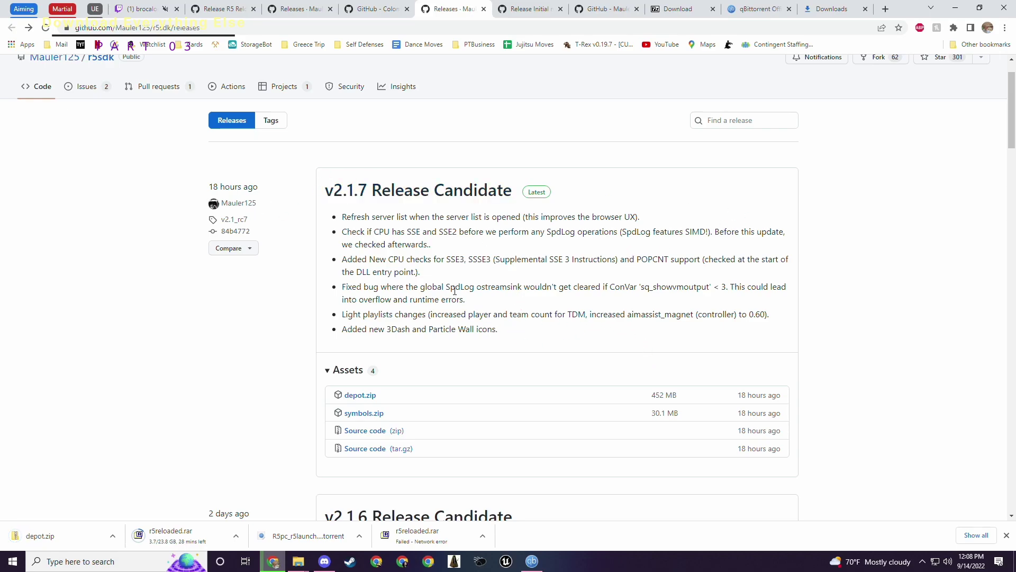
# Look over the release page, then go to the r5_aimtrainer repository tab
pyautogui.scroll(-7, 461, 277)
pyautogui.scroll(8, 473, 266)
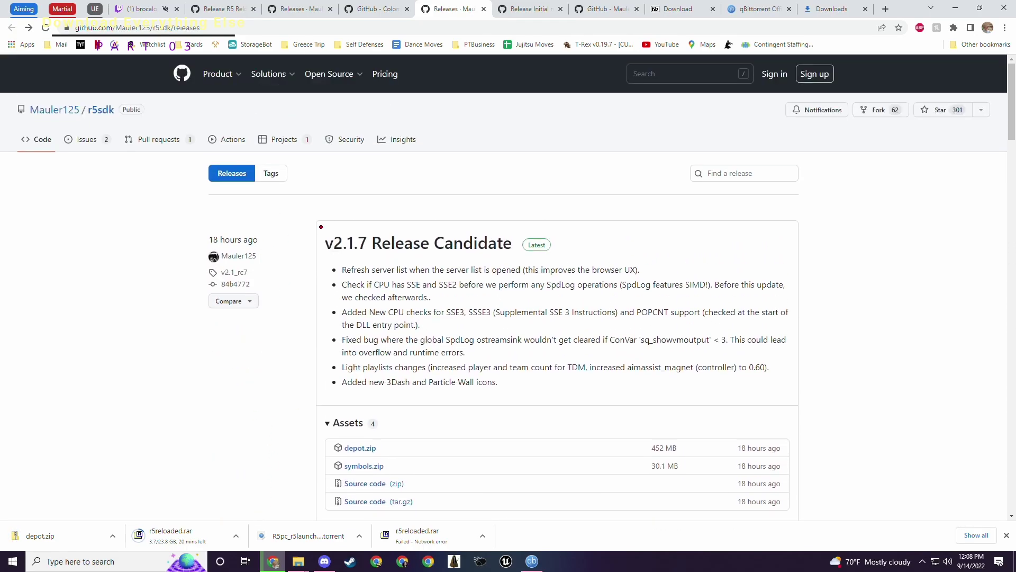
pyautogui.scroll(-2, 517, 299)
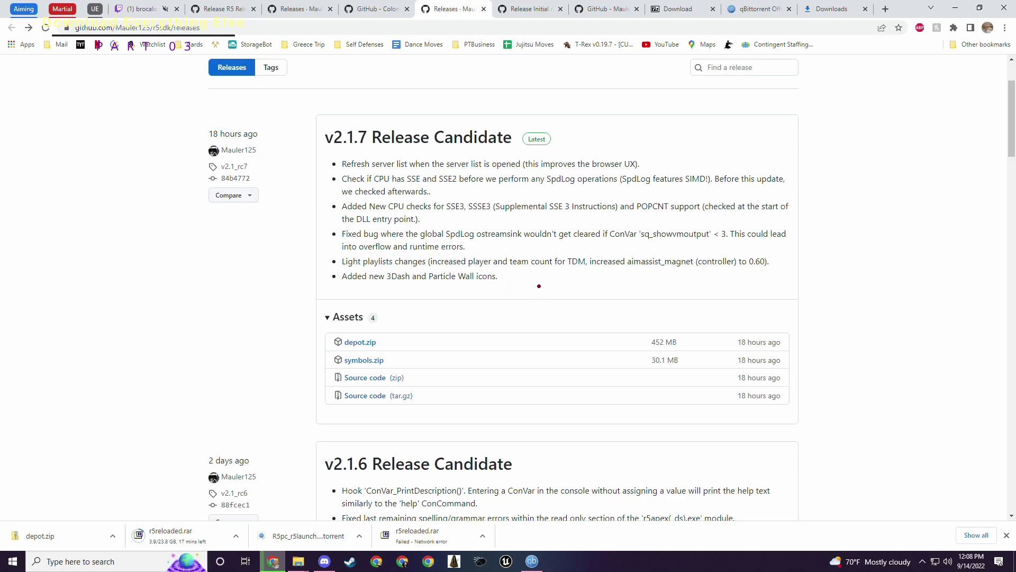
pyautogui.scroll(2, 539, 298)
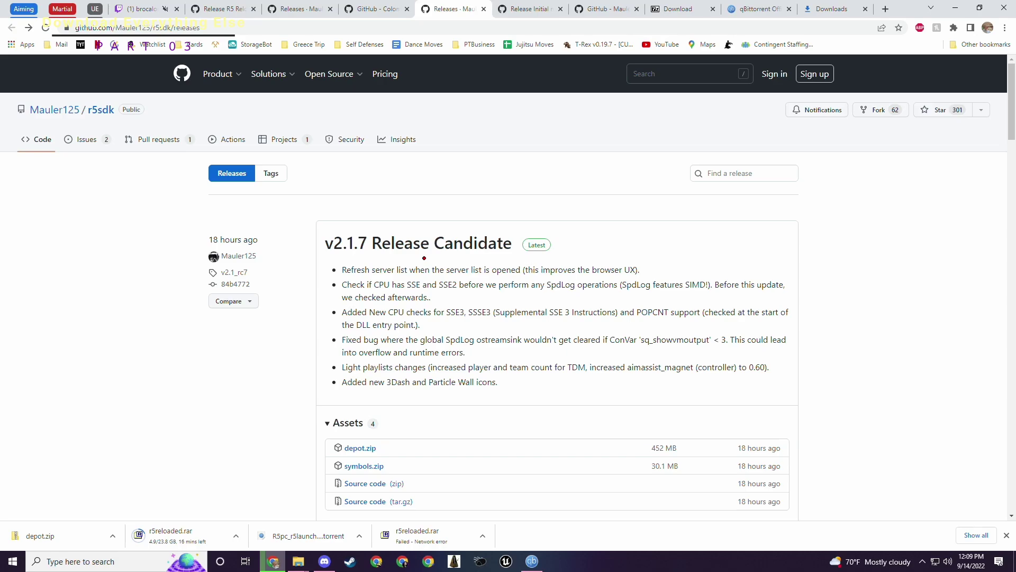
pyautogui.hotkey('ctrl', 'Tab')
pyautogui.hotkey('ctrl', 'shift', 'Tab')
pyautogui.hotkey('ctrl', 'shift', 'Tab')
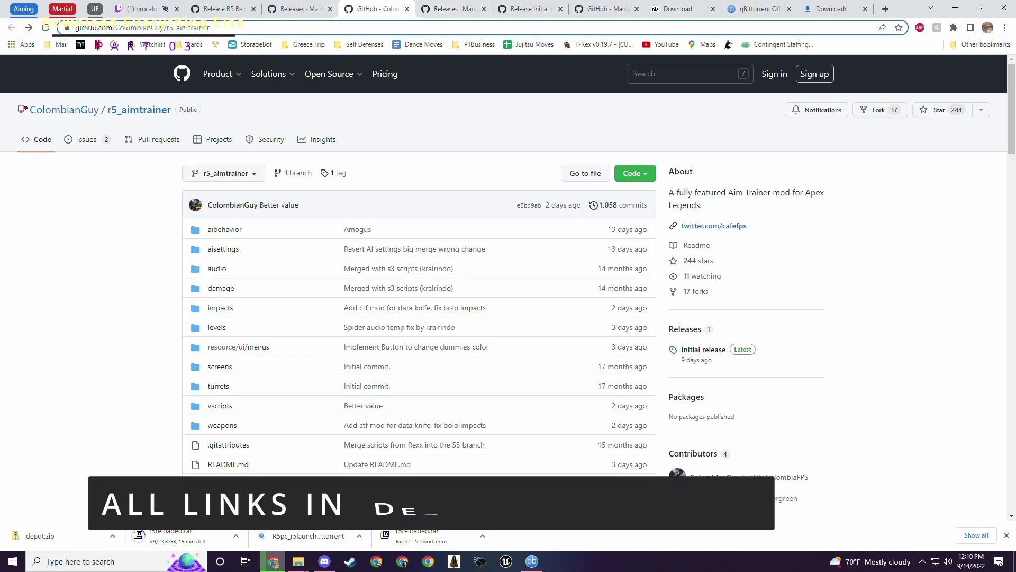
# Save the repository as r5_aimtrainer-r5_aimtrainer.zip via Code > Download ZIP into Aim Trainer Apex
pyautogui.scroll(-1, 261, 205)
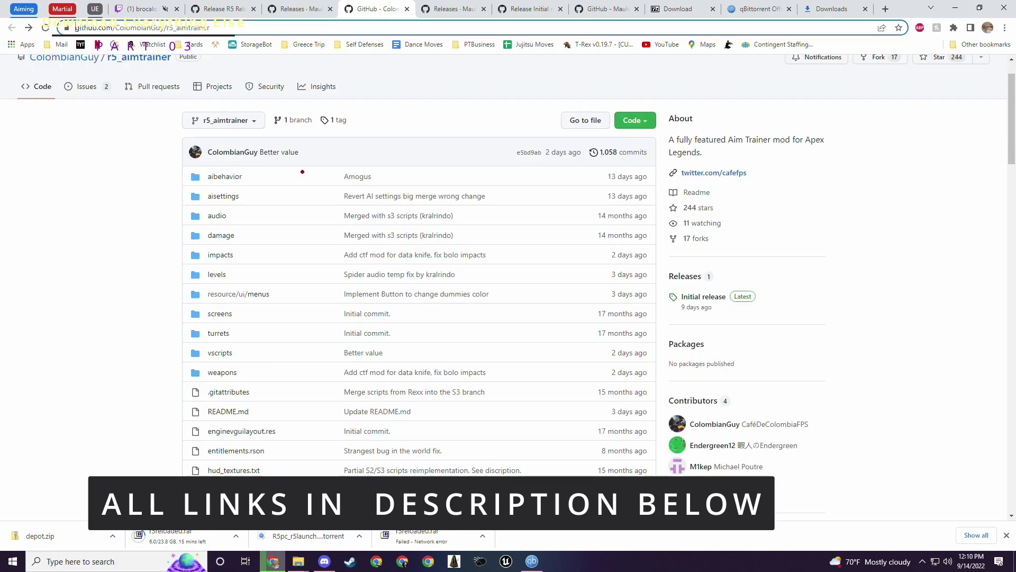
pyautogui.scroll(1, 567, 192)
pyautogui.scroll(-1, 608, 159)
pyautogui.click(638, 121)
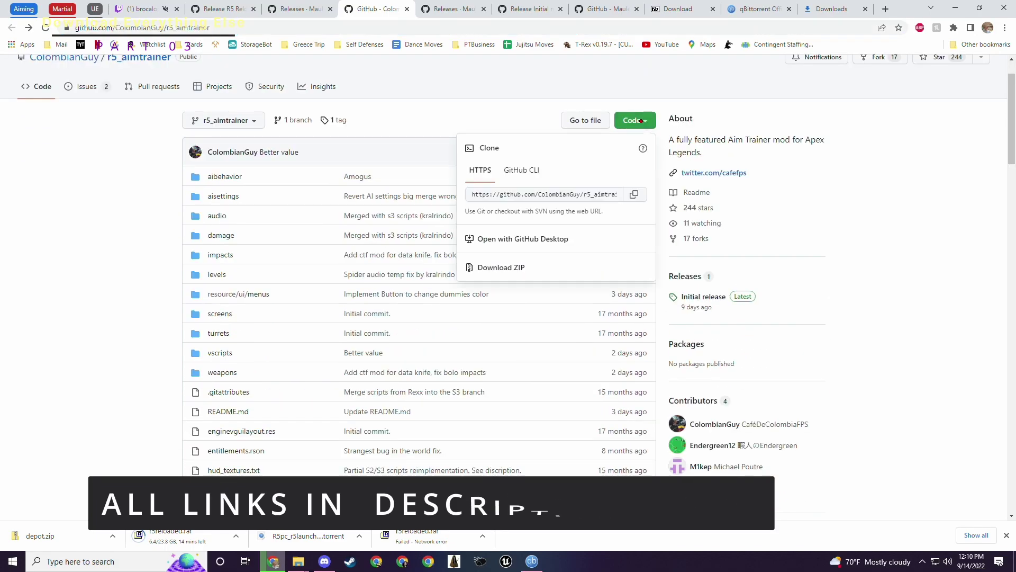
pyautogui.click(508, 268)
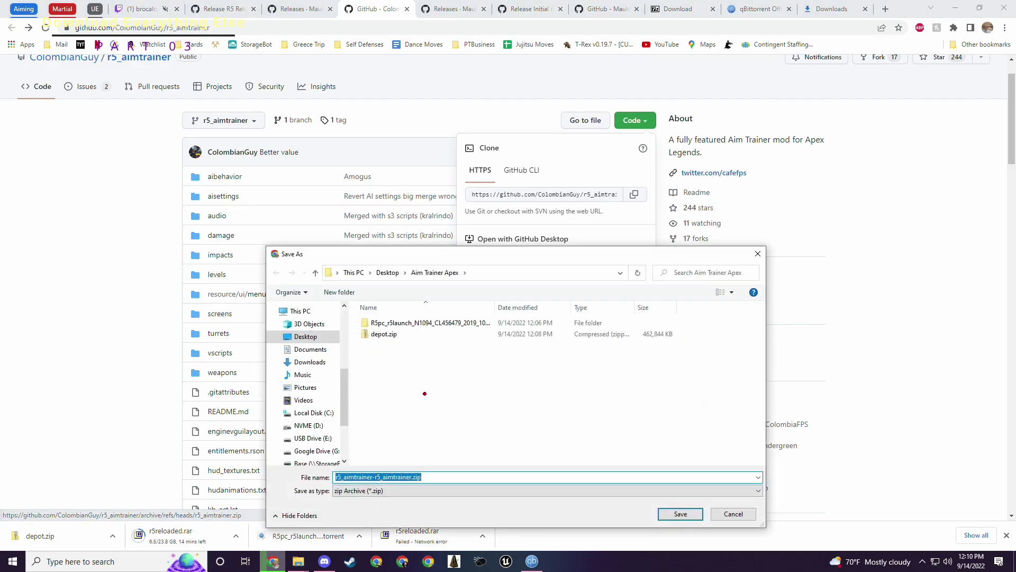
pyautogui.click(361, 355)
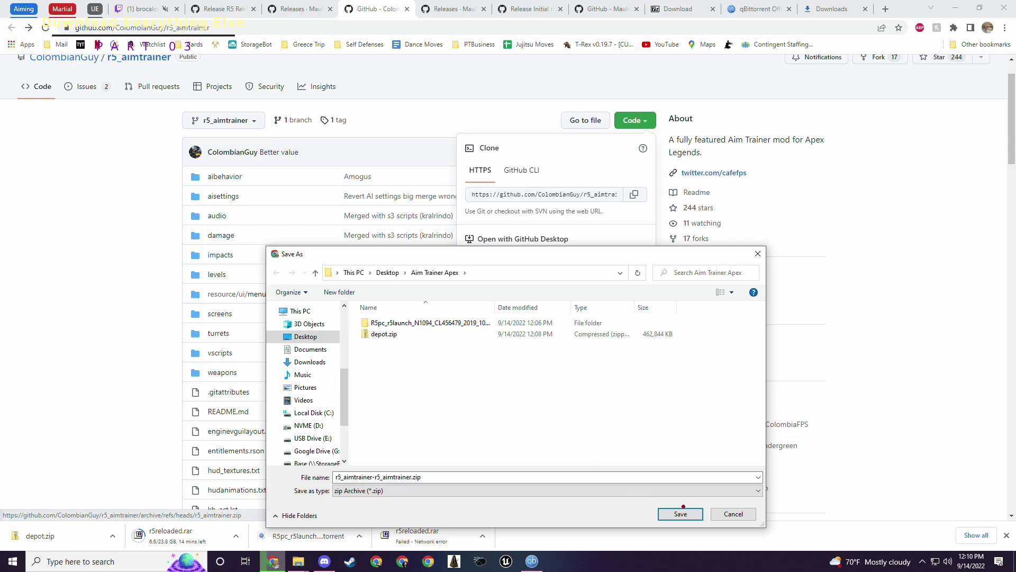
pyautogui.click(682, 511)
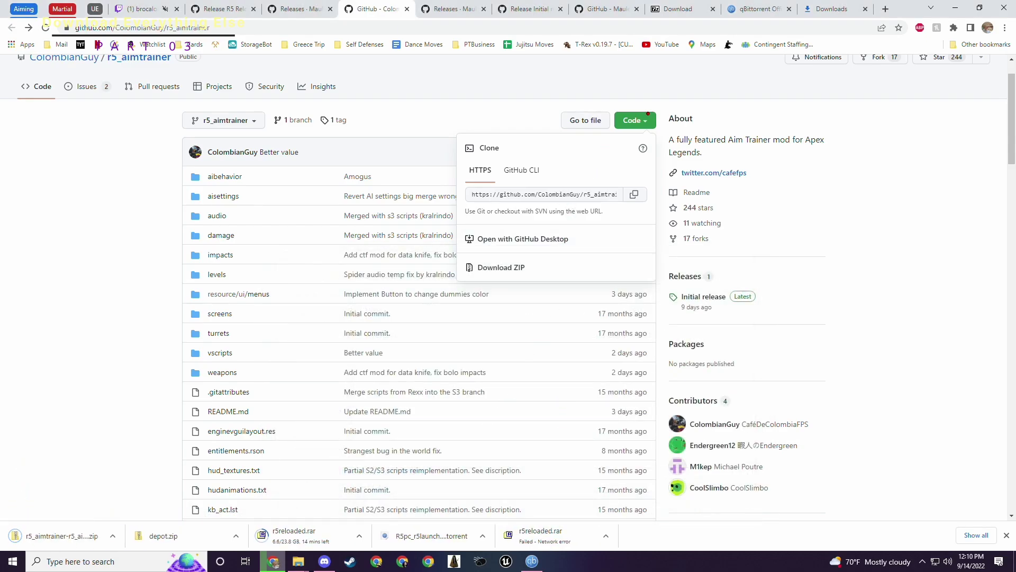
pyautogui.click(636, 117)
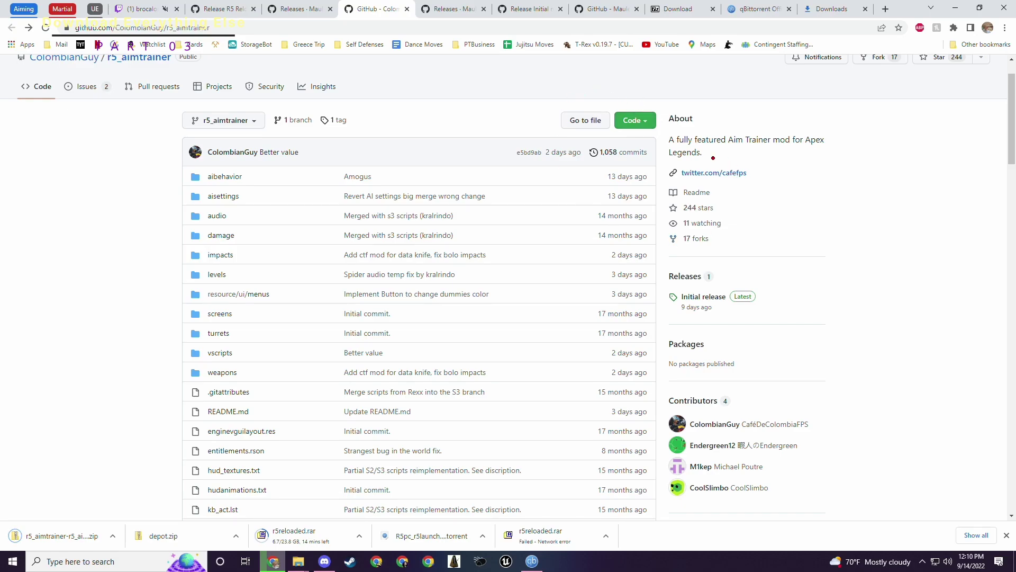
# Save AimTrainerRequiredFiles.zip from the Initial release into Aim Trainer Apex, then check the torrent
pyautogui.click(707, 296)
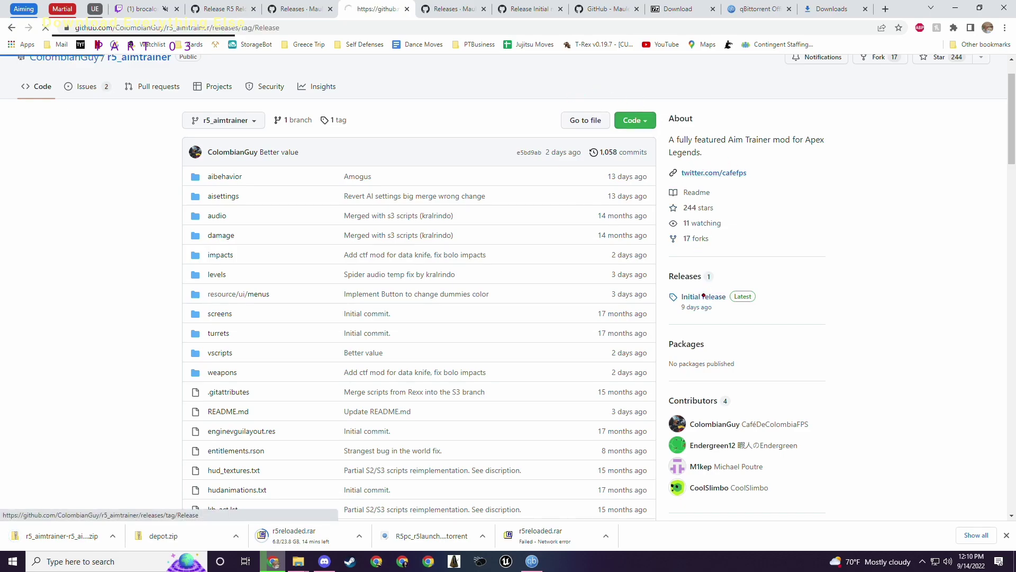
pyautogui.scroll(1, 299, 232)
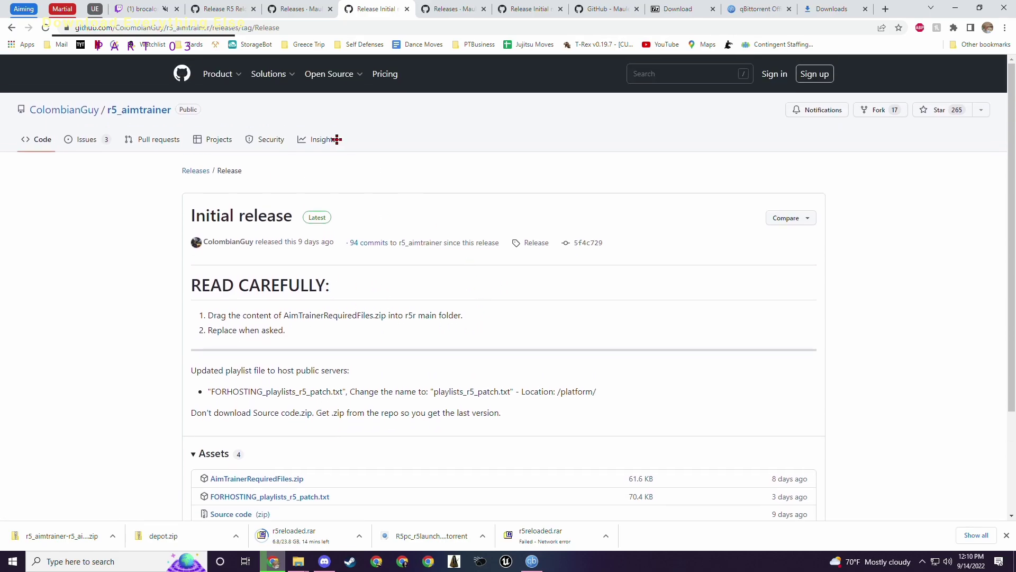
pyautogui.scroll(-1, 561, 324)
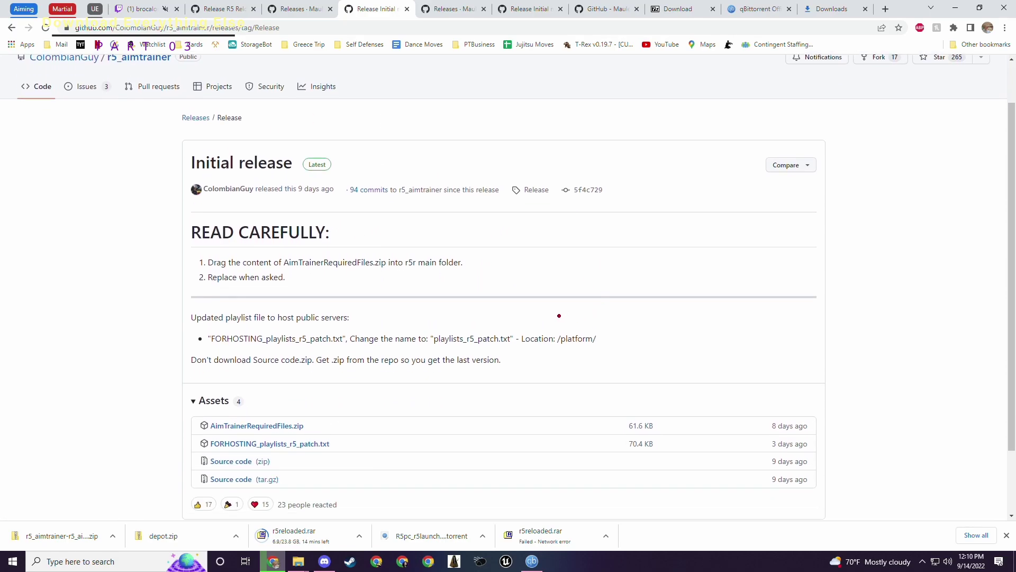
pyautogui.scroll(-2, 487, 311)
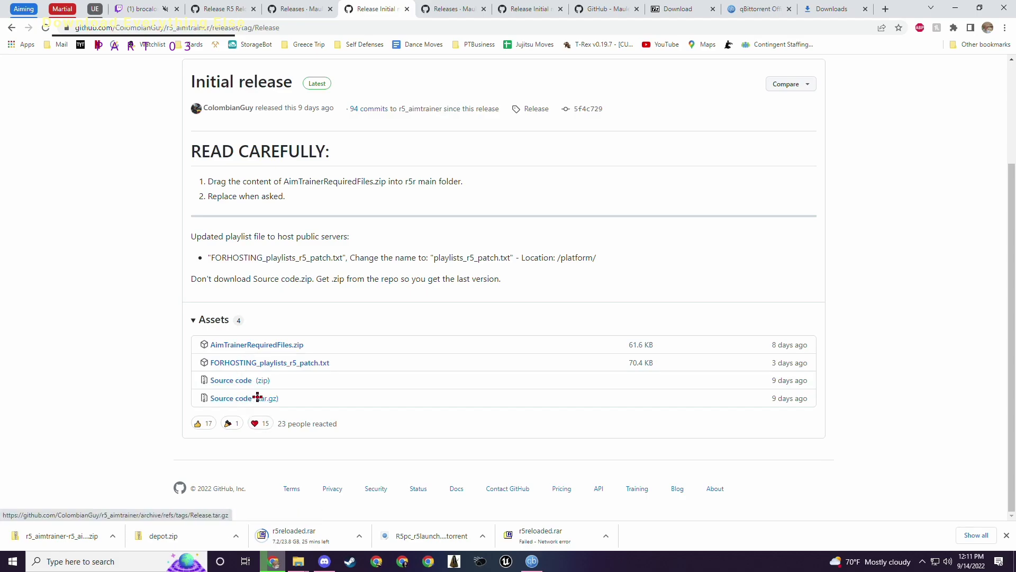
pyautogui.click(277, 347)
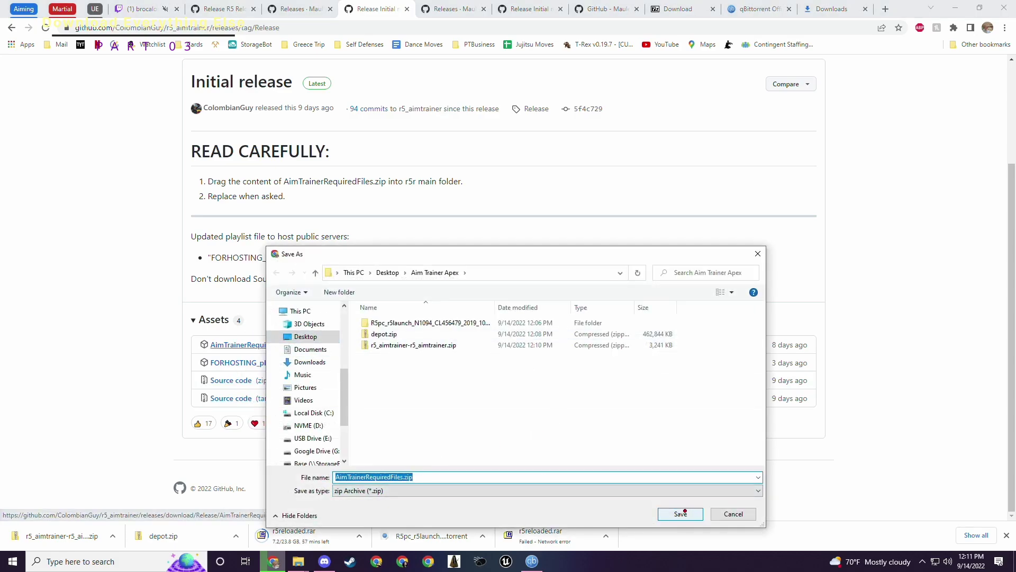
pyautogui.click(680, 513)
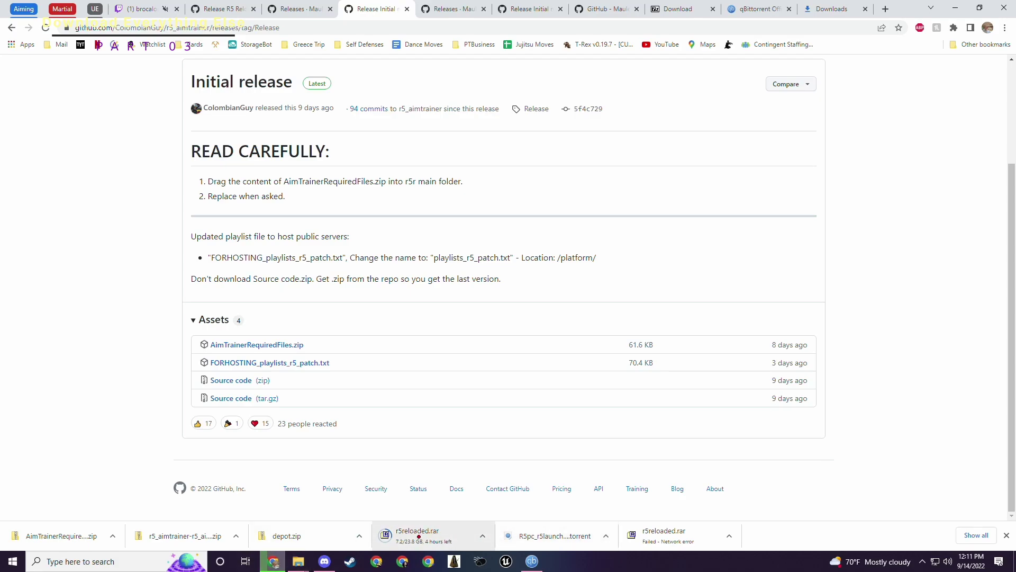
pyautogui.click(532, 561)
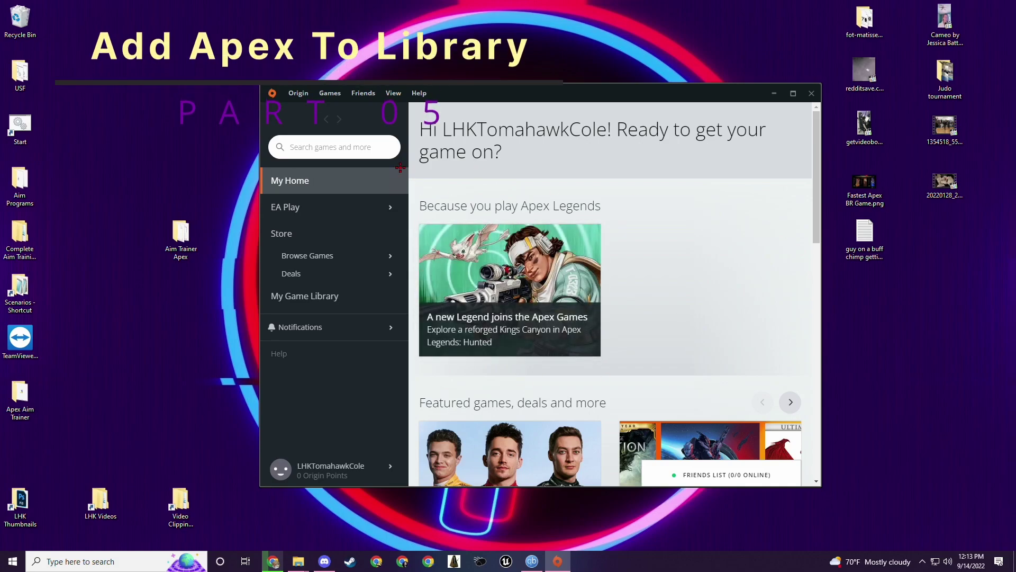
# Browse the Origin store to the Apex Legends store page
pyautogui.click(310, 295)
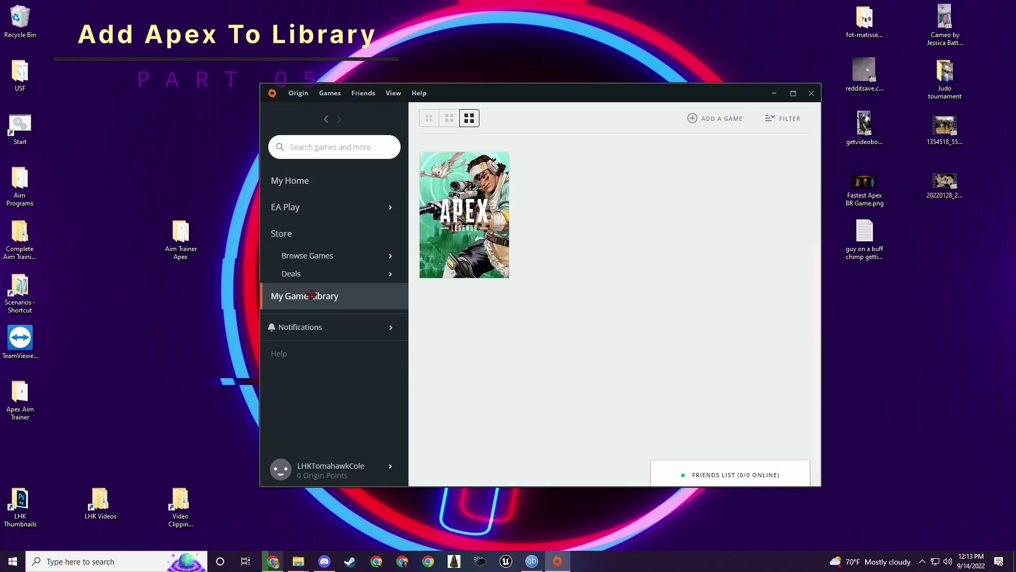
pyautogui.click(361, 253)
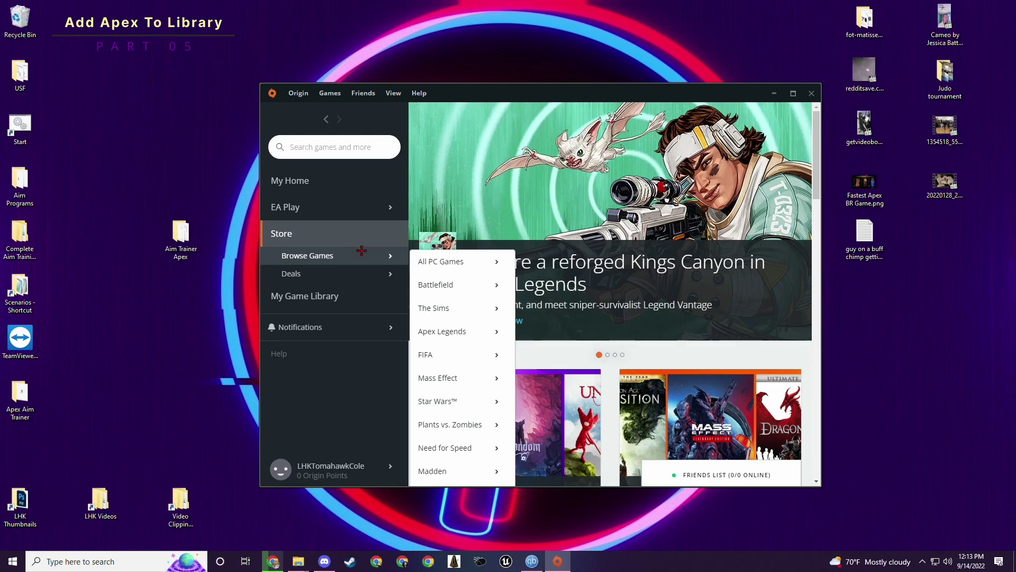
pyautogui.moveTo(449, 329)
pyautogui.click(537, 328)
pyautogui.moveTo(328, 249)
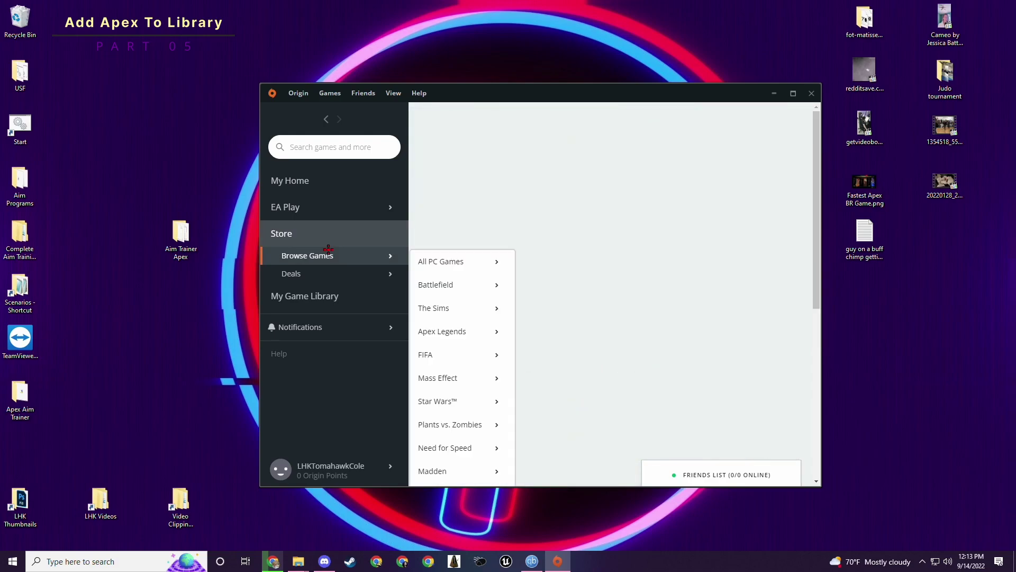
pyautogui.moveTo(471, 329)
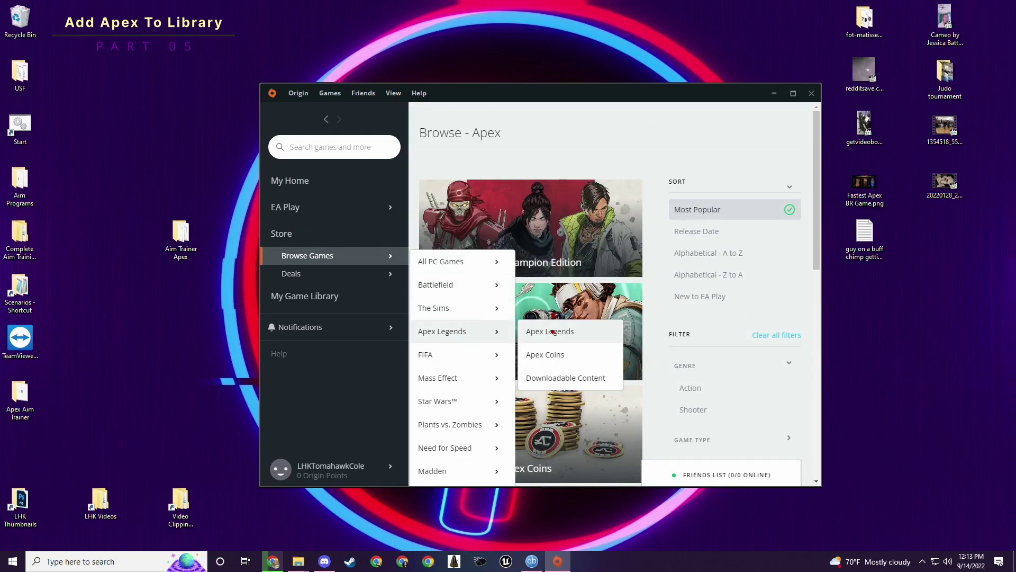
pyautogui.click(553, 332)
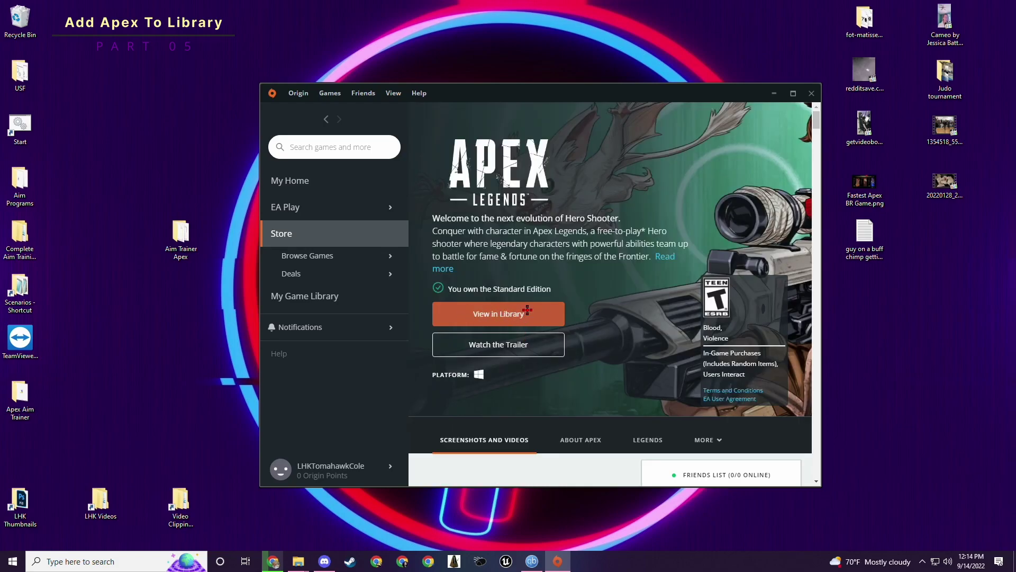
# Show Apex Legends in the library, open its tile, then close the details panel
pyautogui.click(330, 294)
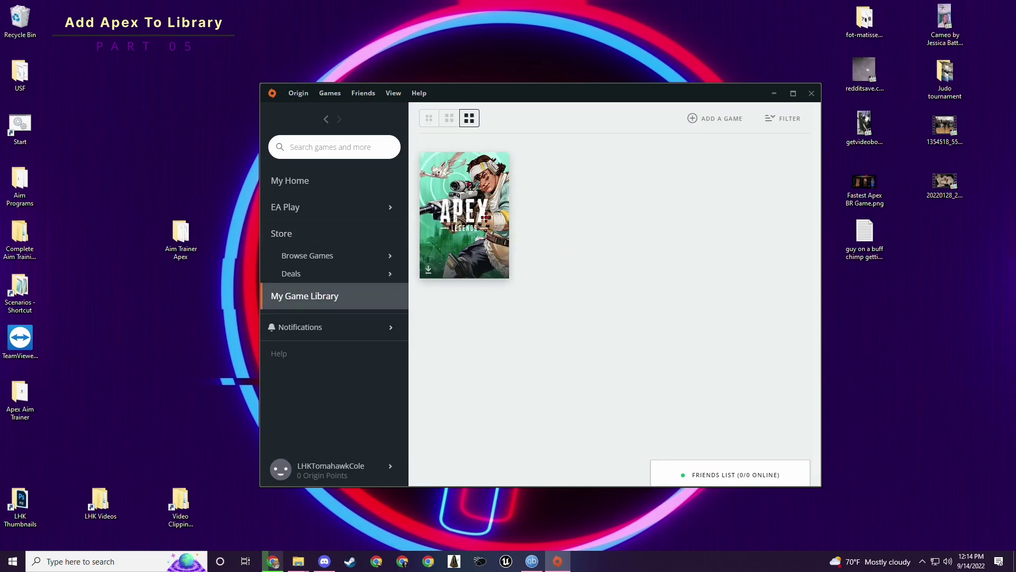
pyautogui.click(486, 217)
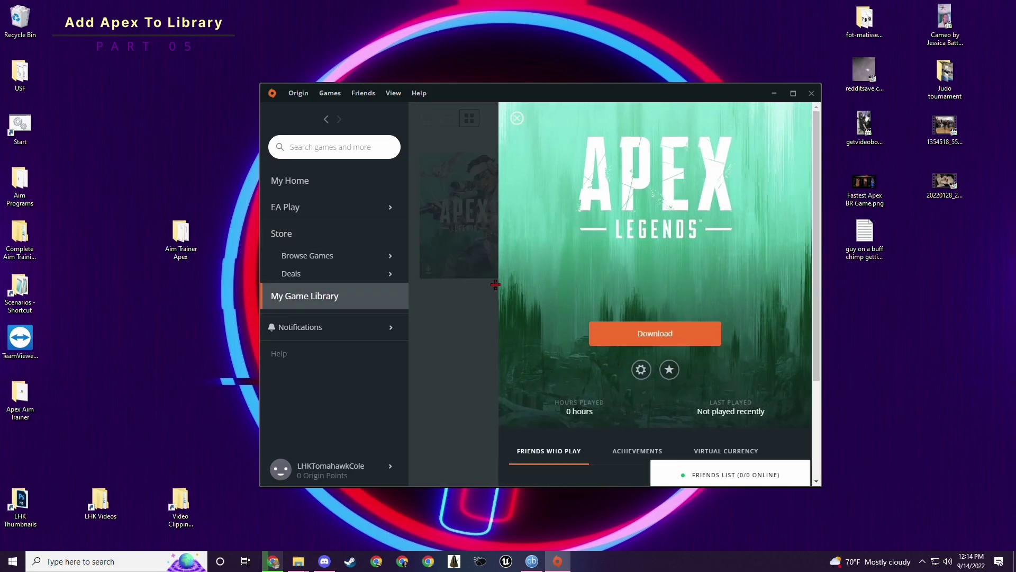
pyautogui.click(463, 322)
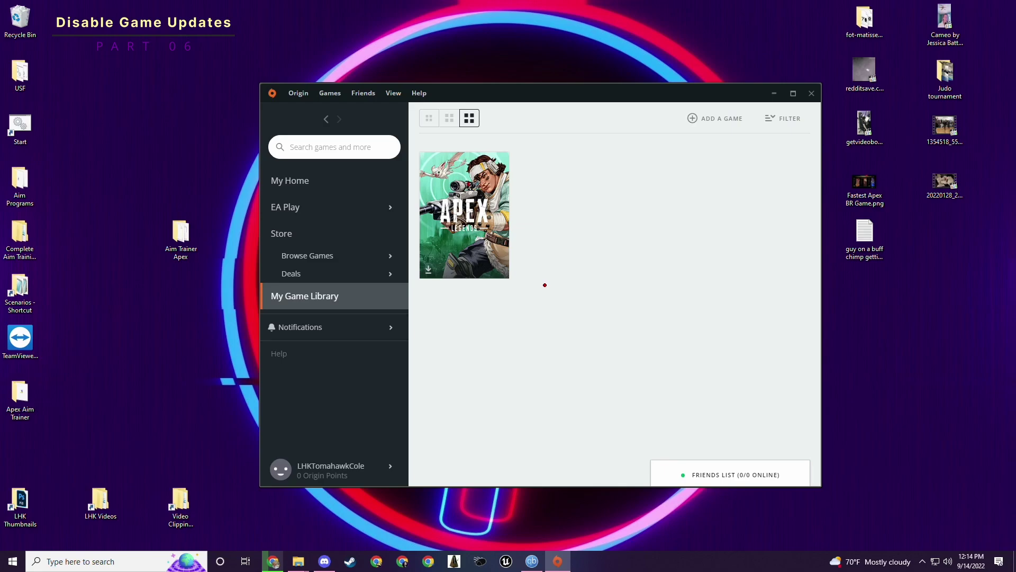
# In Application Settings, leave automatic game updates and automatic Origin updates switched off
pyautogui.click(299, 94)
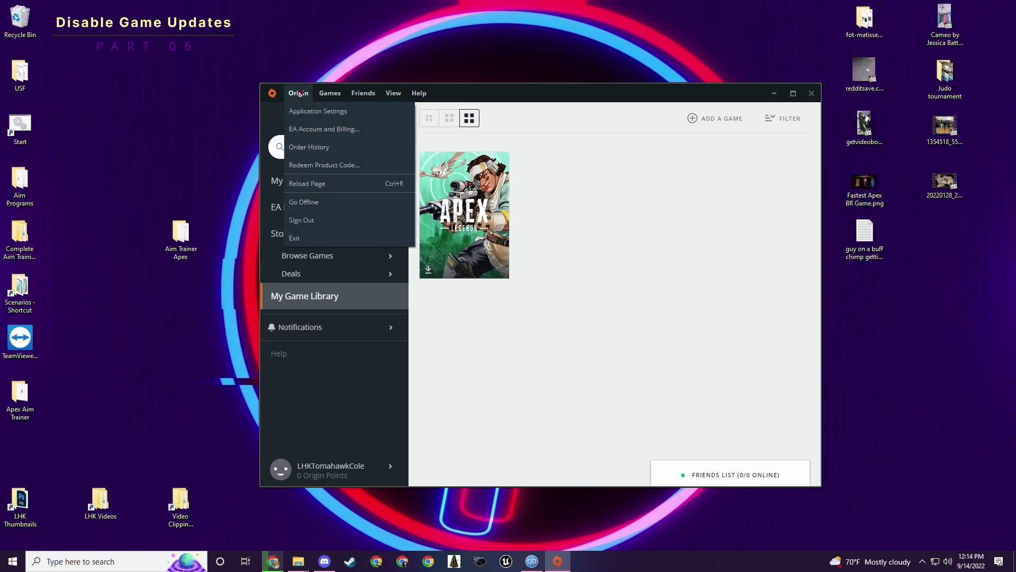
pyautogui.moveTo(320, 94)
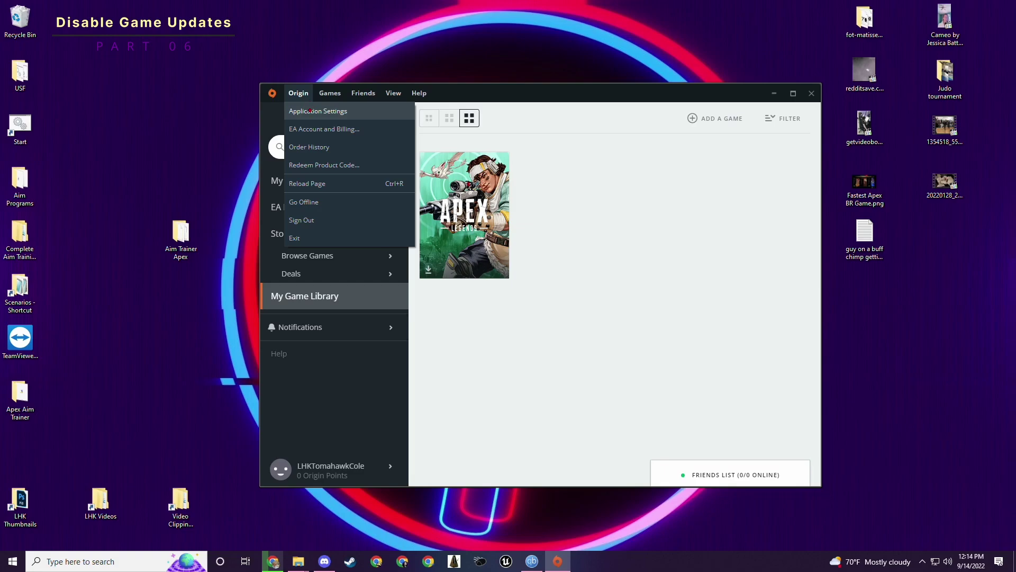
pyautogui.click(310, 111)
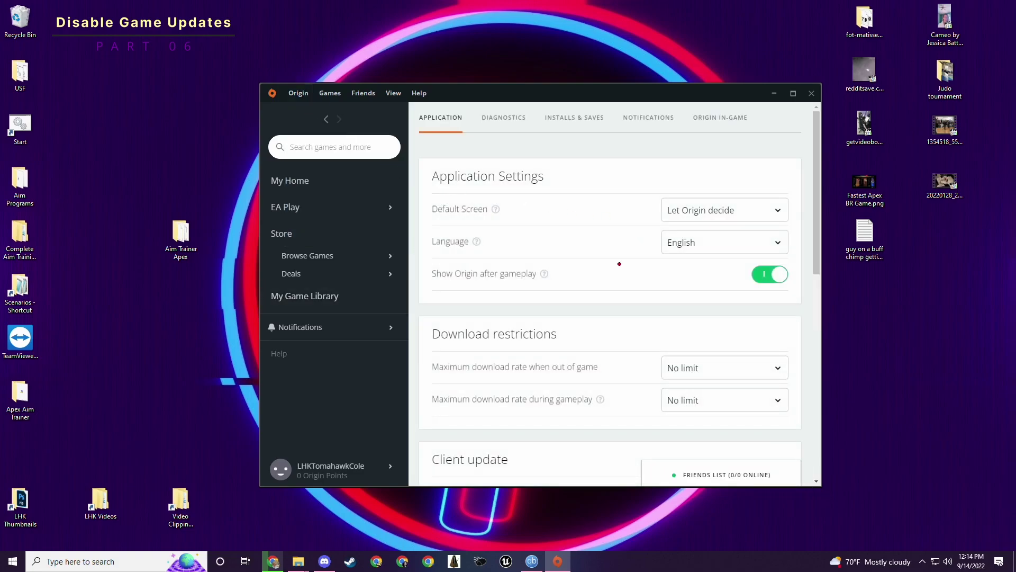
pyautogui.scroll(-4, 603, 264)
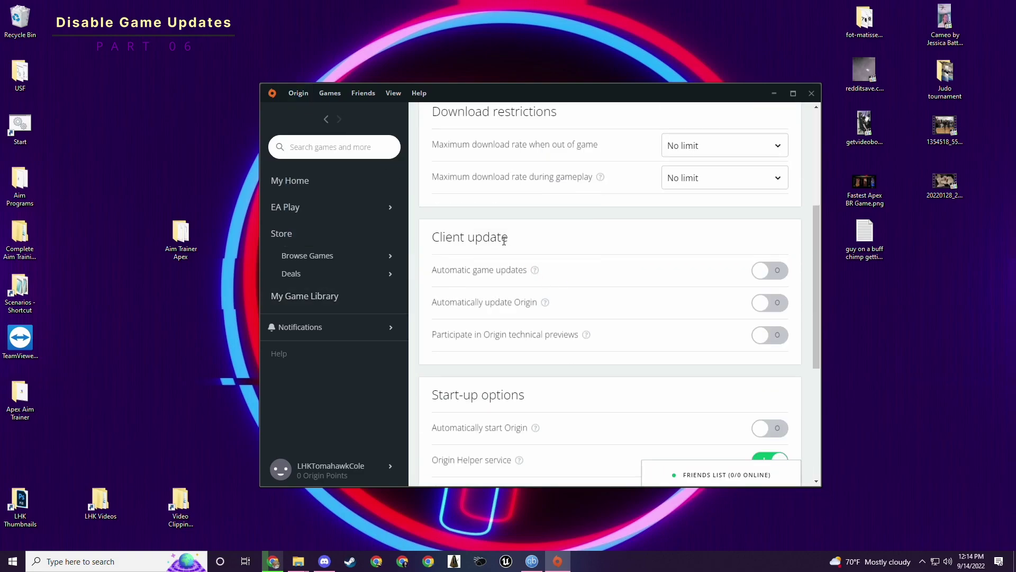
pyautogui.click(770, 271)
pyautogui.click(771, 302)
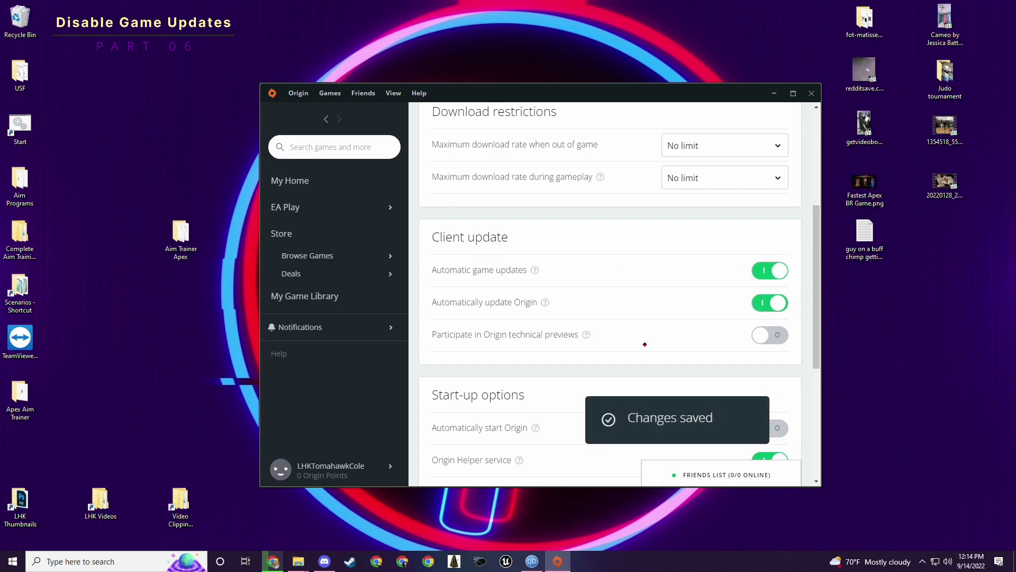
pyautogui.click(769, 271)
pyautogui.click(770, 303)
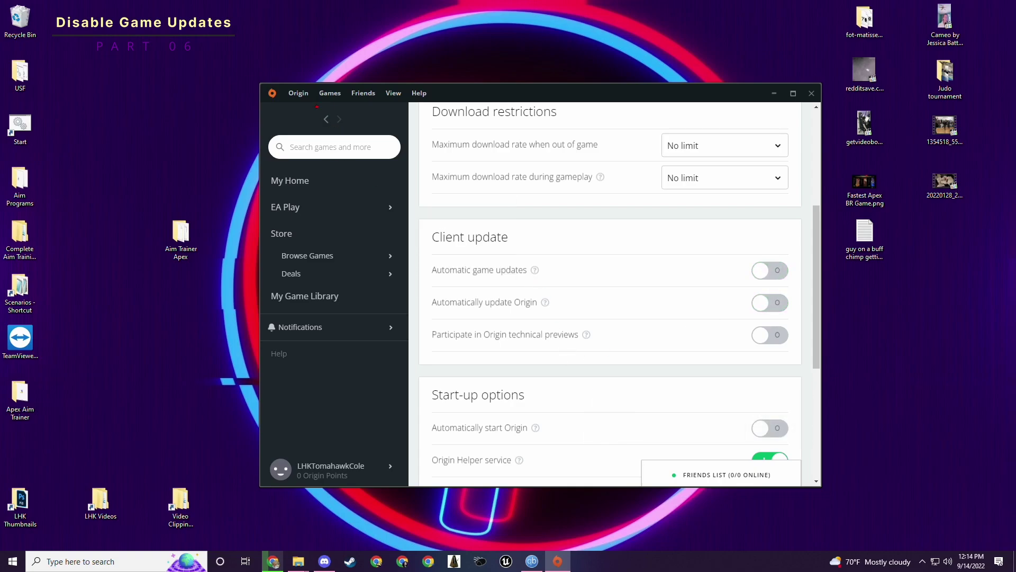
# Close the Origin window and expand the hidden background apps in the taskbar
pyautogui.click(330, 95)
pyautogui.click(328, 94)
pyautogui.click(811, 94)
pyautogui.click(922, 561)
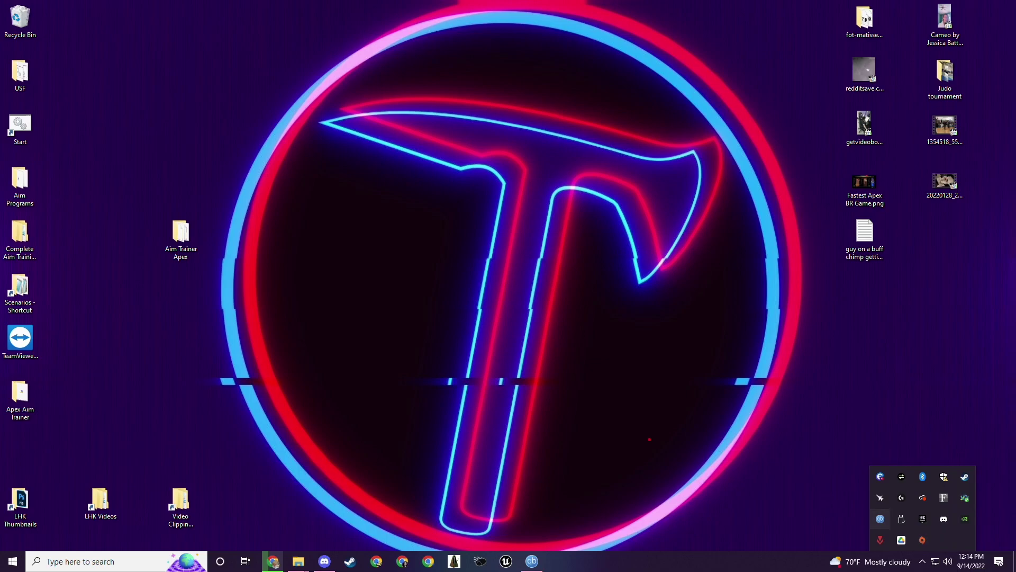
# Dismiss the hidden background apps panel in the system tray
pyautogui.click(922, 540)
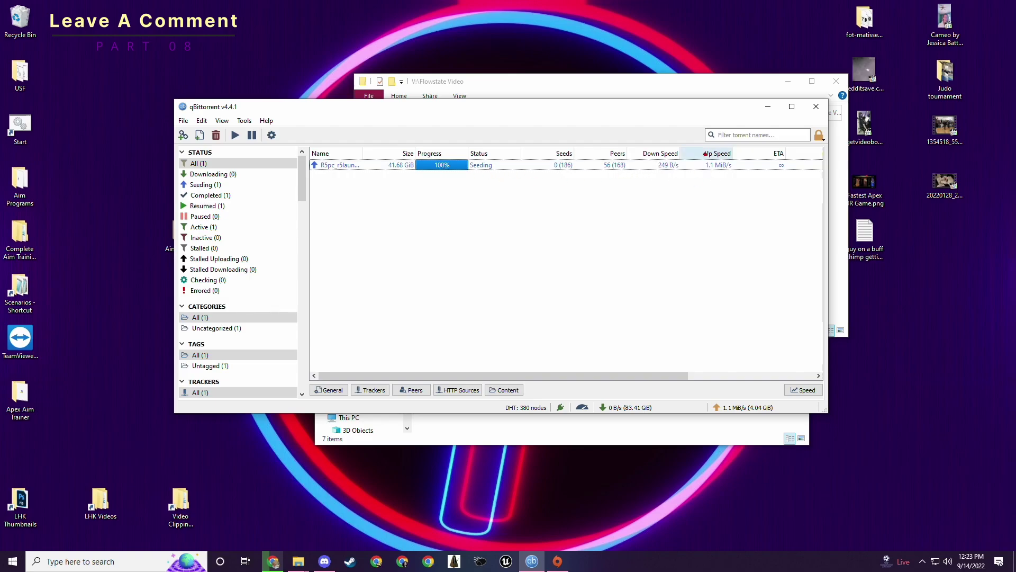
# Switch to the browser and open its downloads list
pyautogui.click(272, 561)
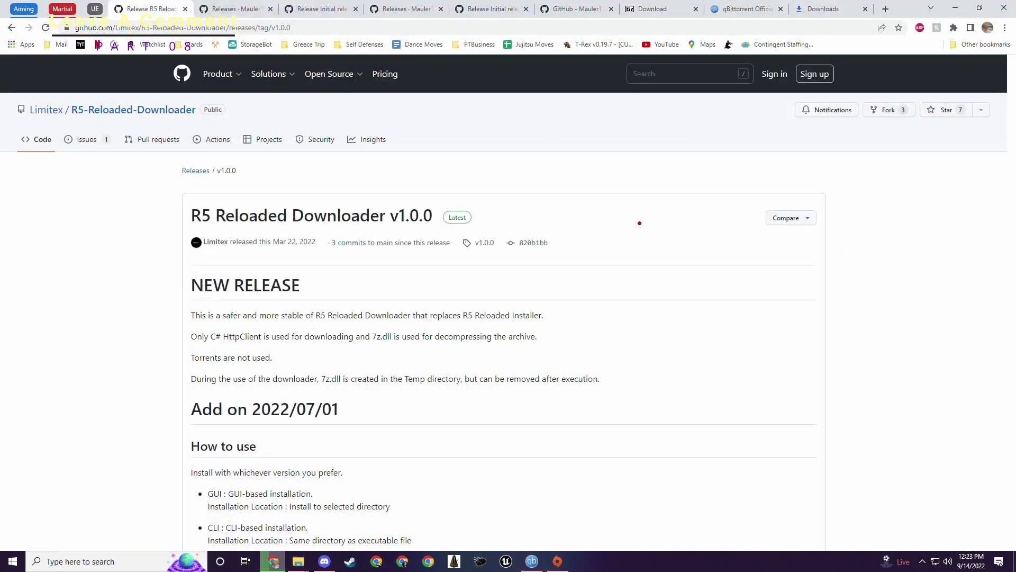
pyautogui.click(800, 10)
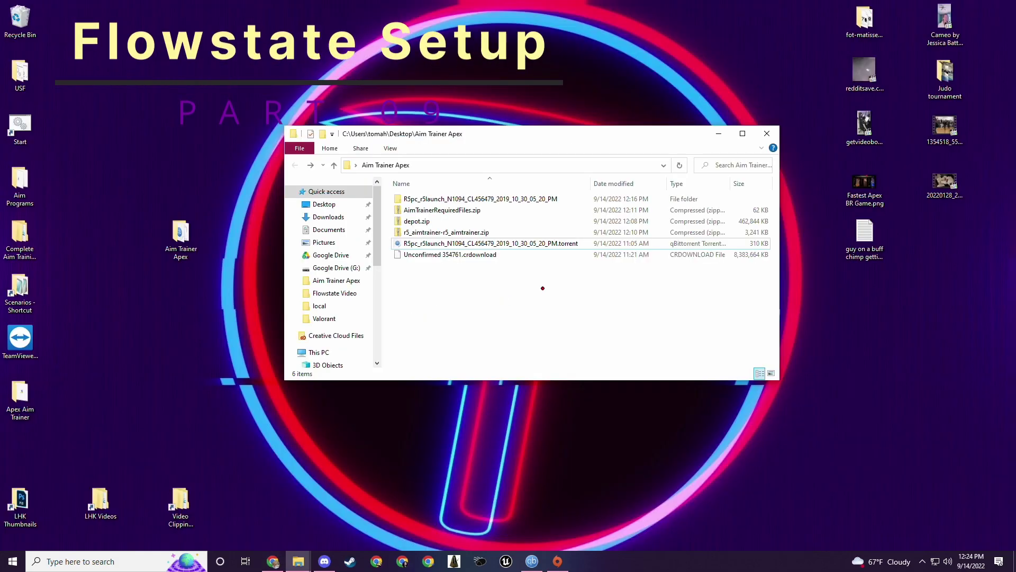
# Move the folder window to the upper right and open AimTrainerRequiredFiles.zip in a new window
pyautogui.moveTo(566, 143); pyautogui.dragTo(781, 40)
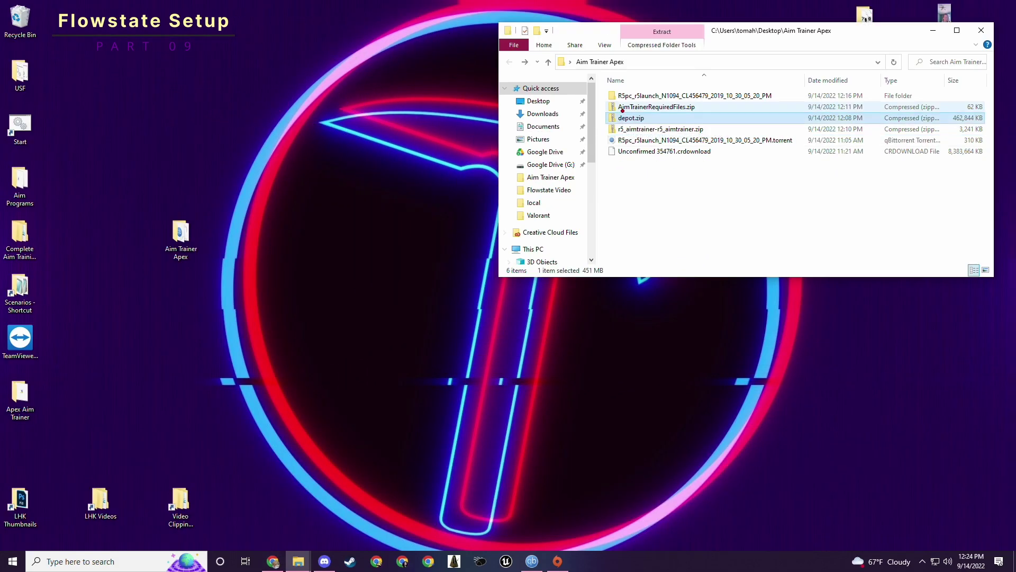
pyautogui.click(624, 108)
pyautogui.doubleClick(624, 108)
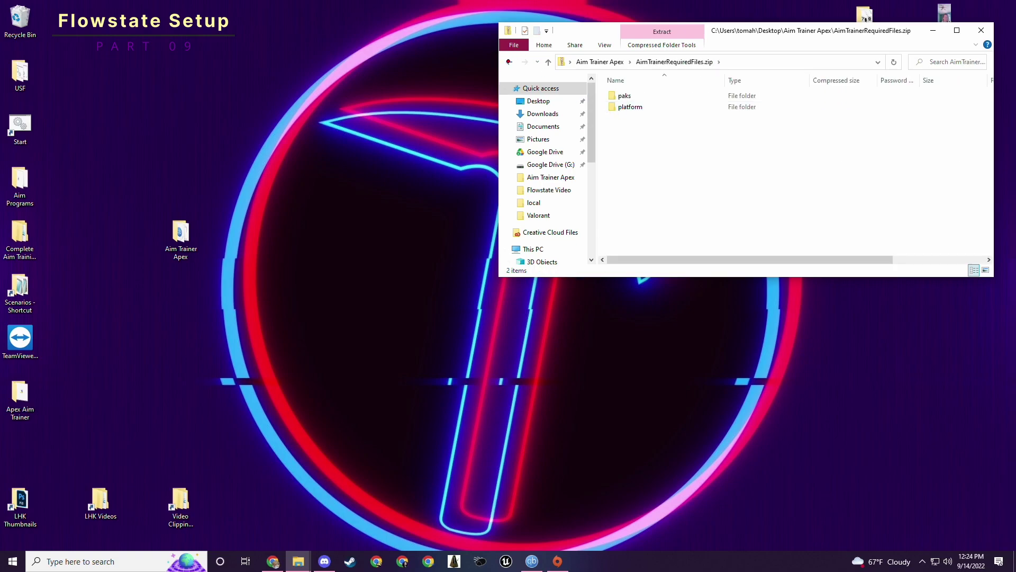
pyautogui.hotkey('alt', 'Left')
pyautogui.rightClick(640, 106)
pyautogui.click(656, 124)
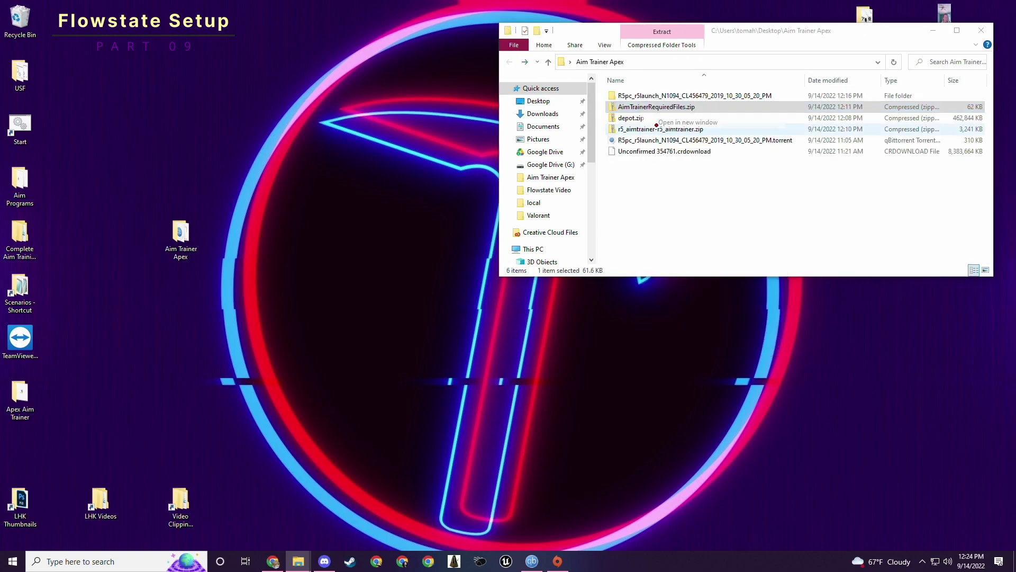
# Open depot.zip and r5_aimtrainer-r5_aimtrainer.zip in new windows, tiled bottom-left and bottom-right
pyautogui.rightClick(633, 119)
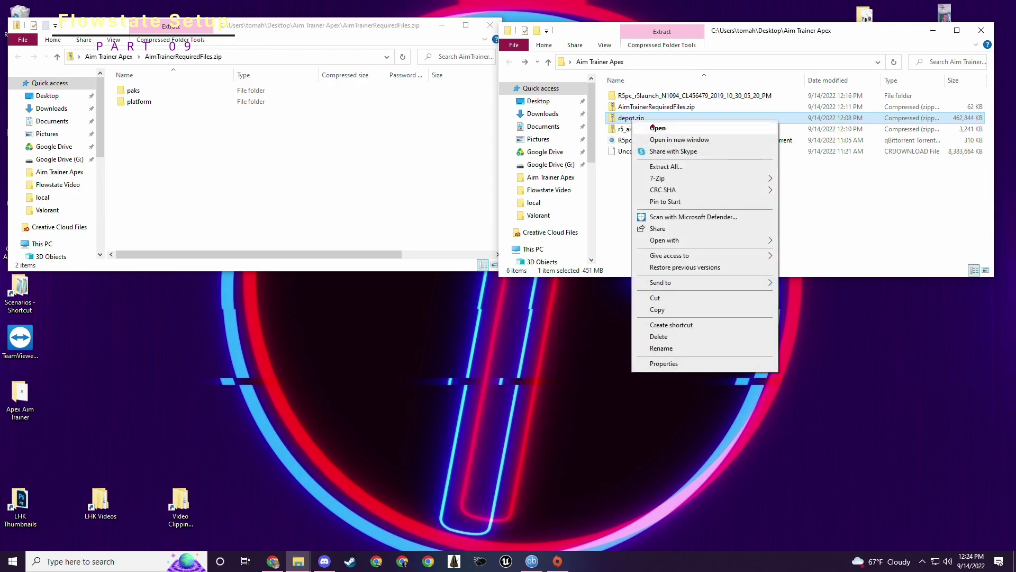
pyautogui.click(672, 140)
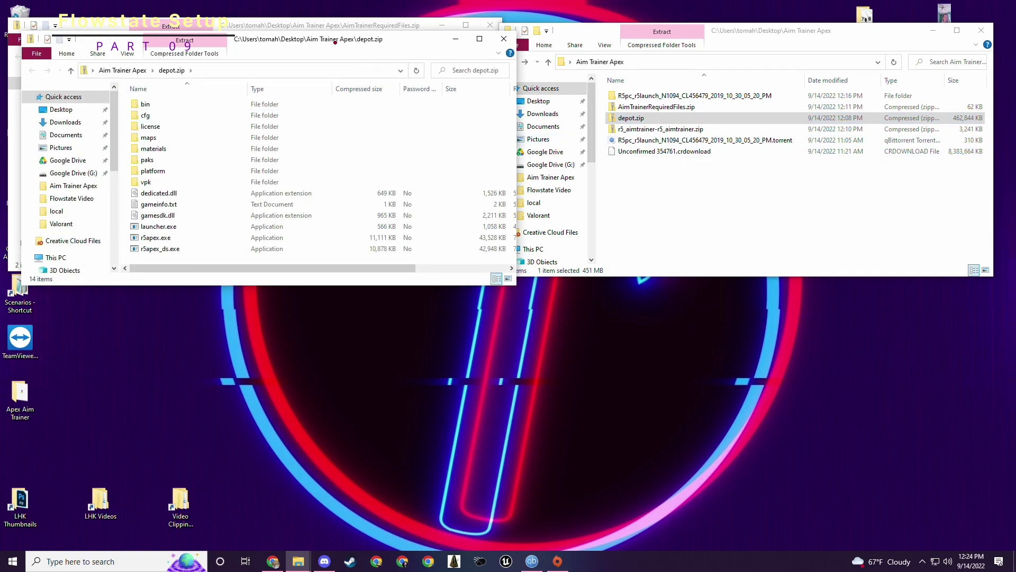
pyautogui.moveTo(335, 42); pyautogui.dragTo(347, 292)
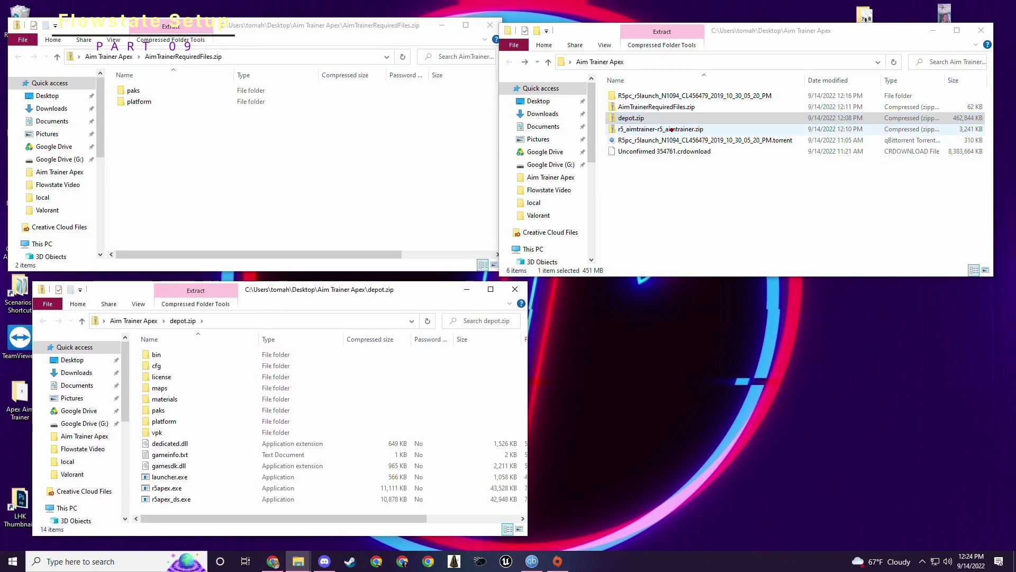
pyautogui.rightClick(671, 130)
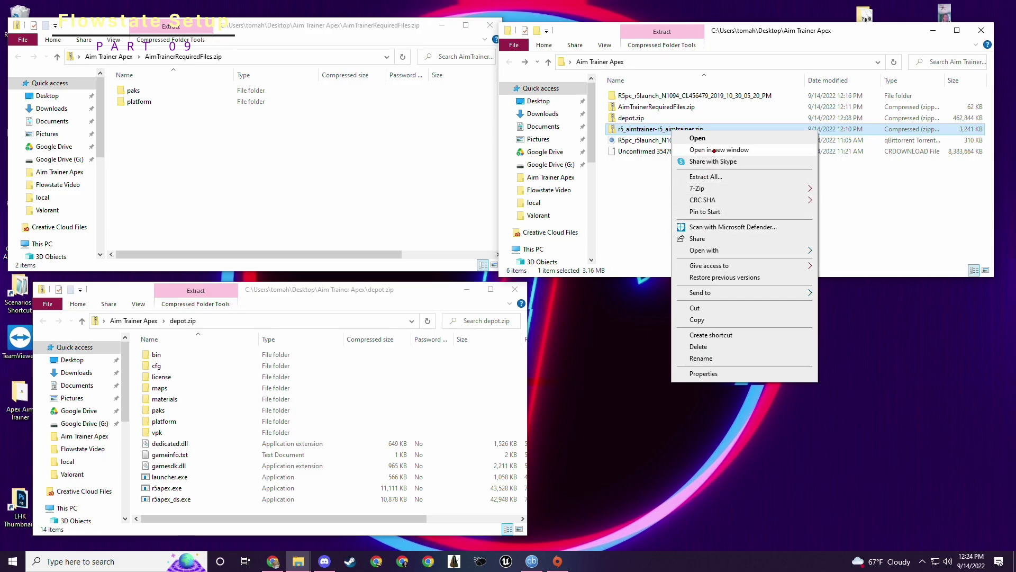
pyautogui.click(714, 150)
pyautogui.moveTo(324, 12); pyautogui.dragTo(1012, 546)
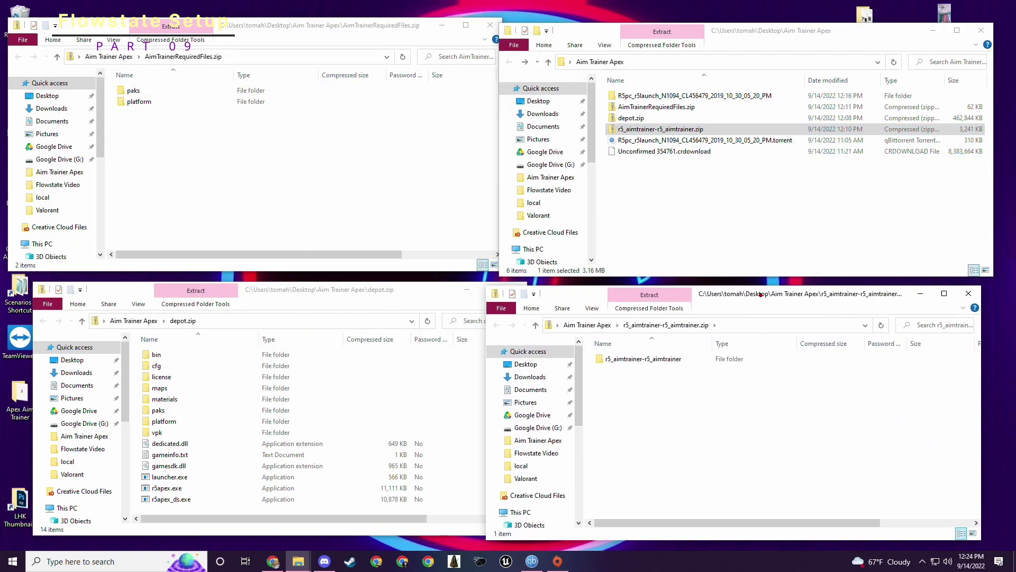
pyautogui.moveTo(378, 286); pyautogui.dragTo(351, 285)
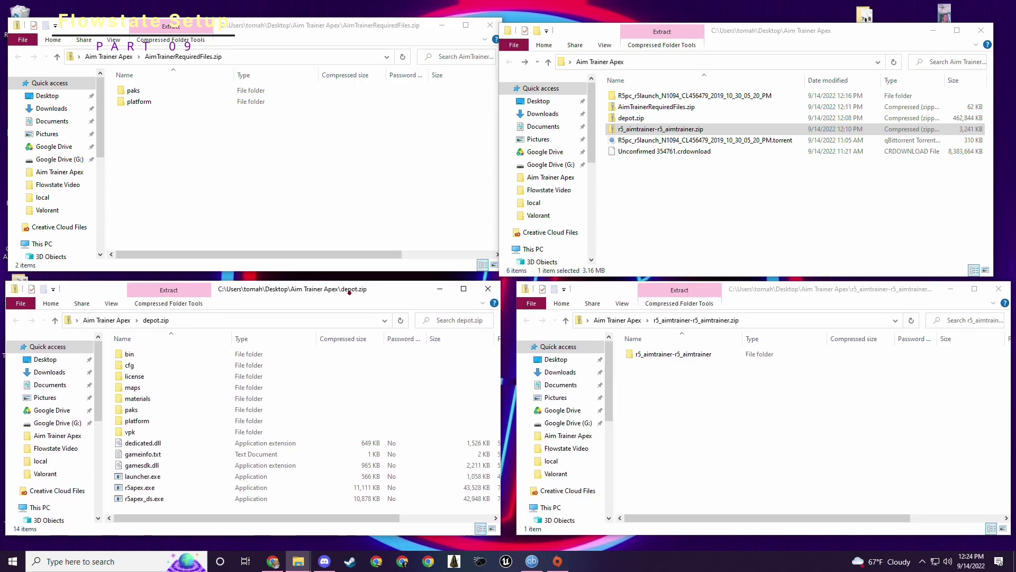
pyautogui.rightClick(640, 95)
pyautogui.click(683, 360)
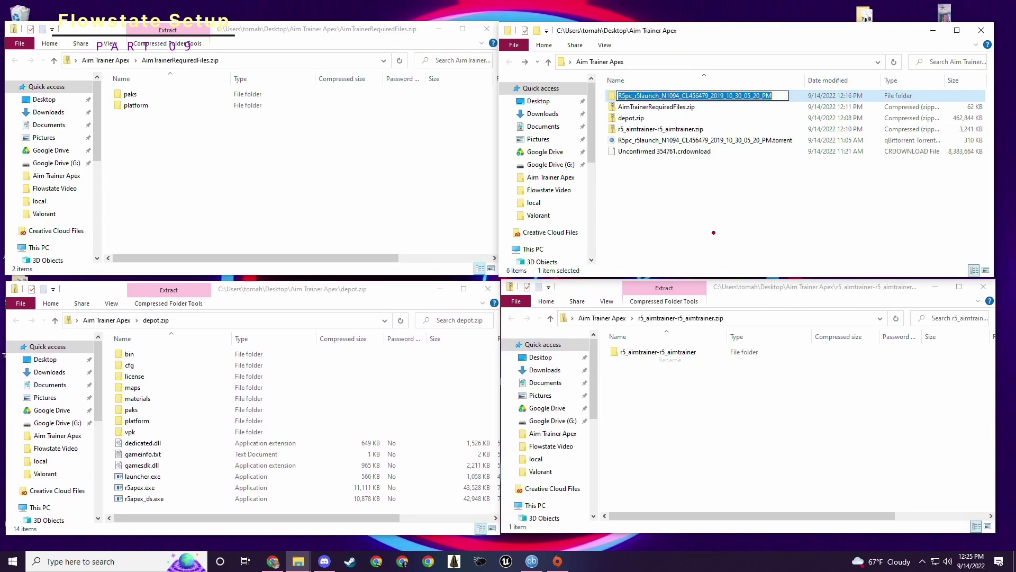
pyautogui.write('Flowstate')
pyautogui.press('Return')
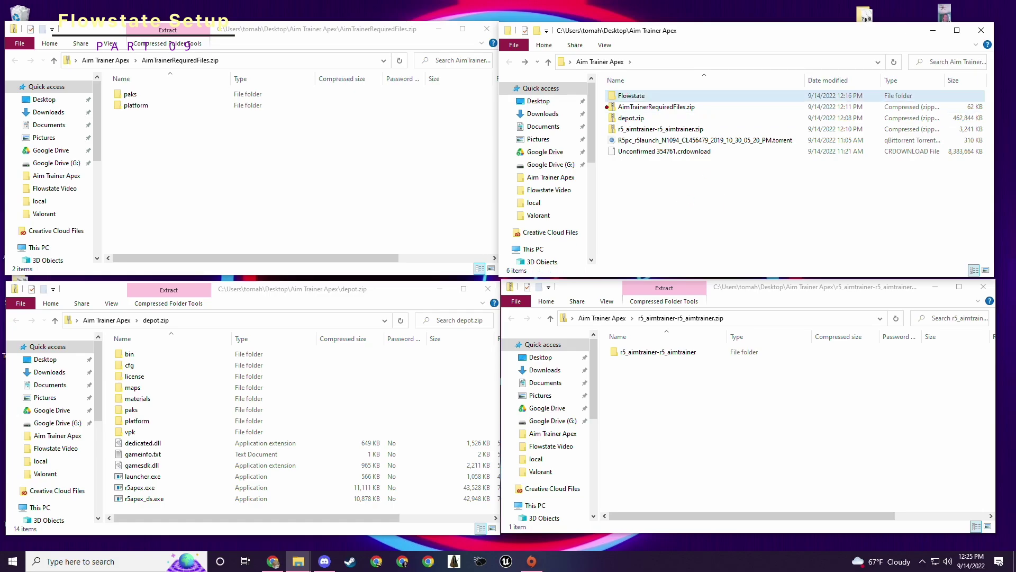
pyautogui.doubleClick(629, 96)
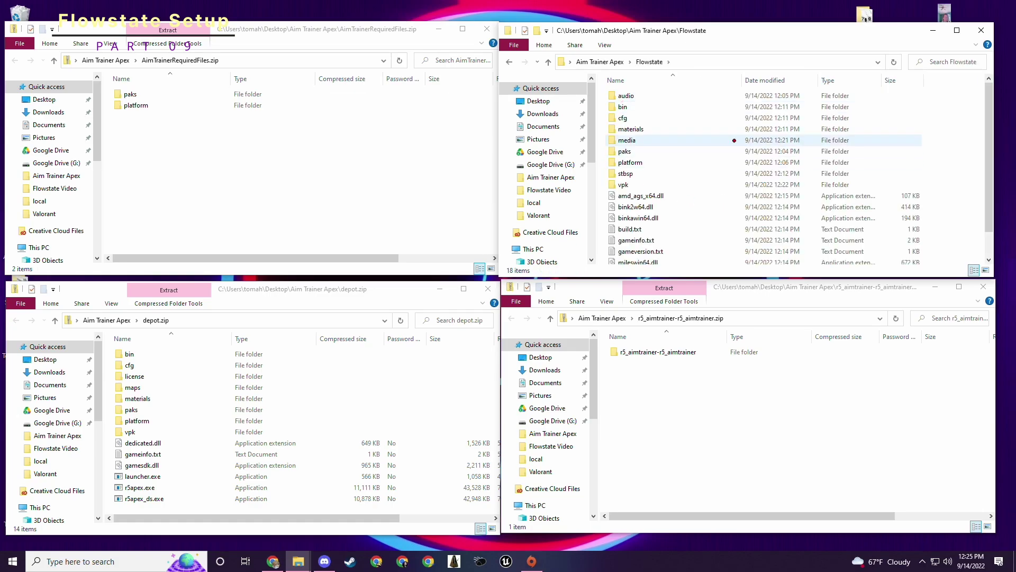
pyautogui.scroll(-1, 794, 172)
pyautogui.scroll(1, 794, 173)
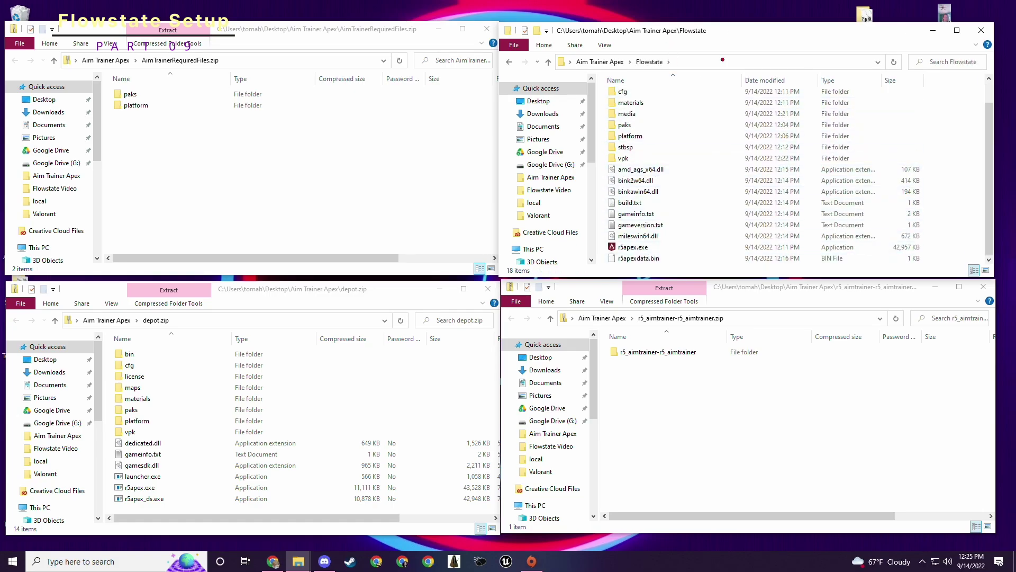
pyautogui.scroll(-1, 705, 139)
pyautogui.scroll(1, 699, 114)
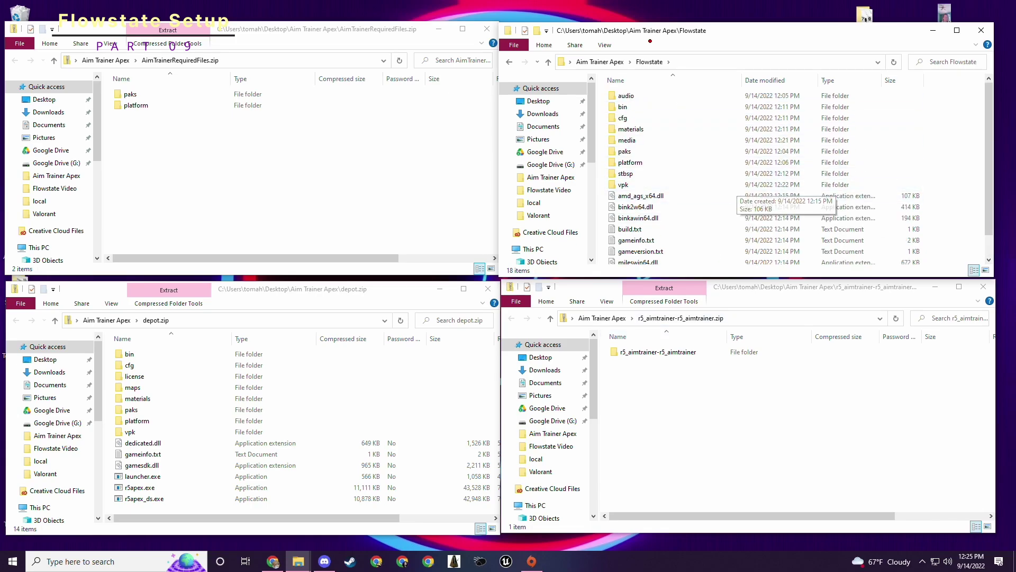
pyautogui.scroll(-1, 699, 138)
pyautogui.scroll(1, 697, 114)
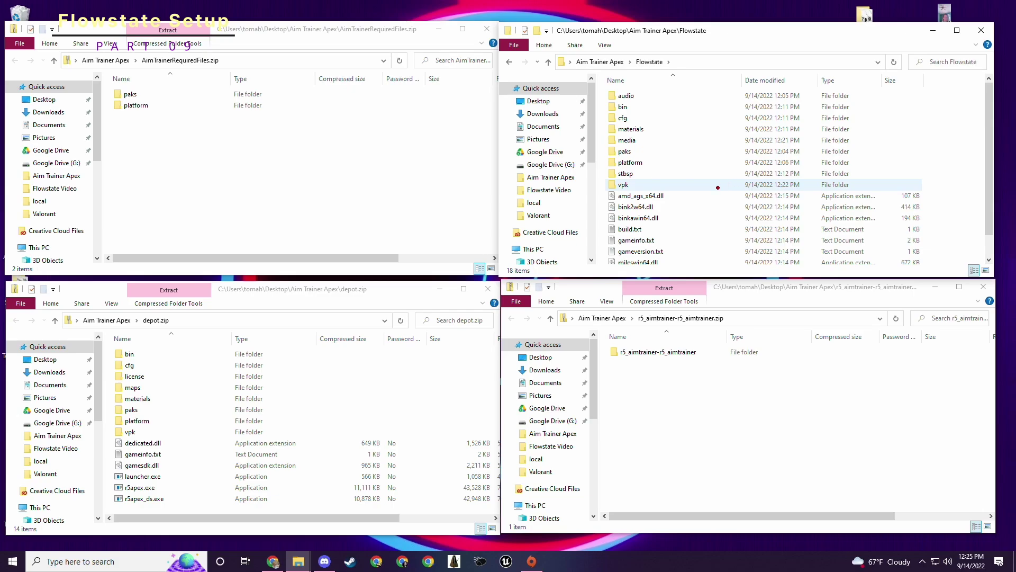
pyautogui.scroll(-1, 737, 219)
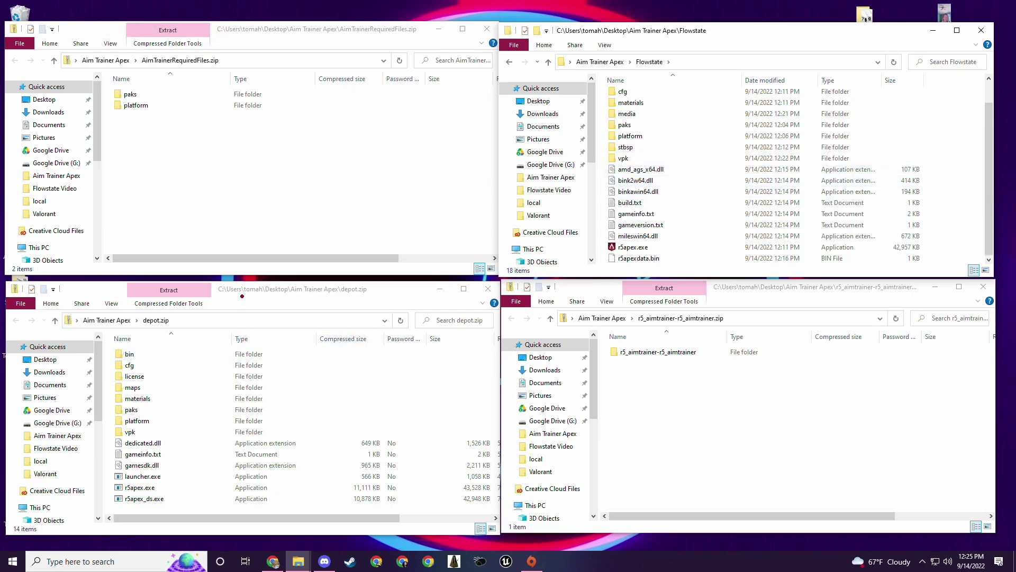
pyautogui.moveTo(242, 295); pyautogui.dragTo(239, 296)
# Select all 14 items in depot.zip and paste them into Flowstate, replacing duplicates
pyautogui.click(222, 366)
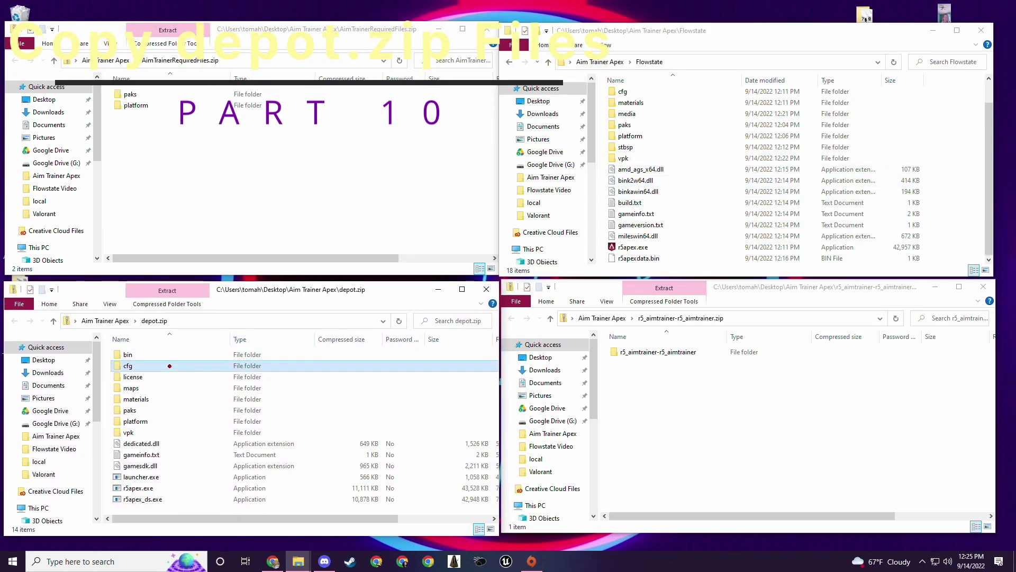
pyautogui.hotkey('ctrl', 'a')
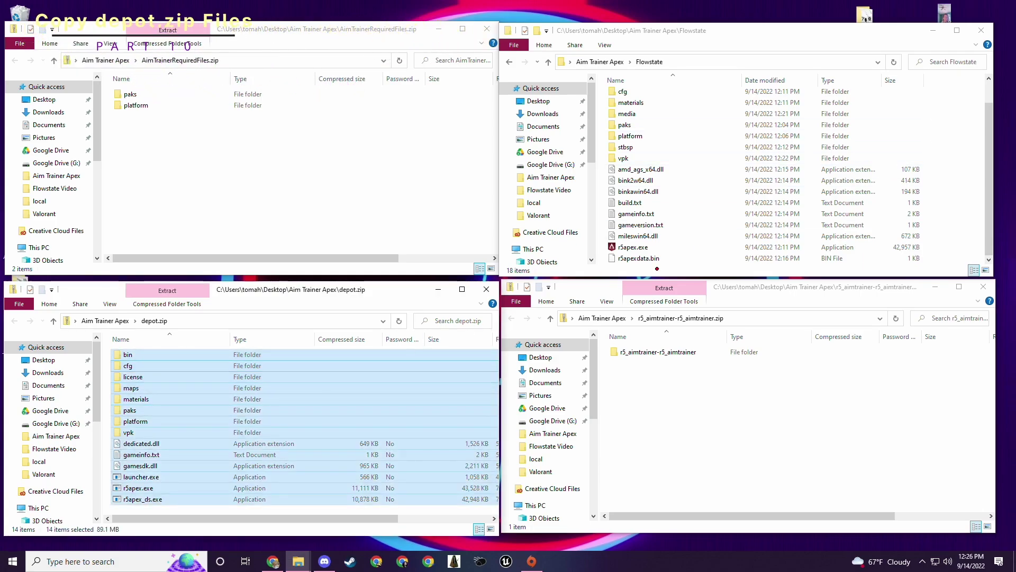
pyautogui.click(955, 164)
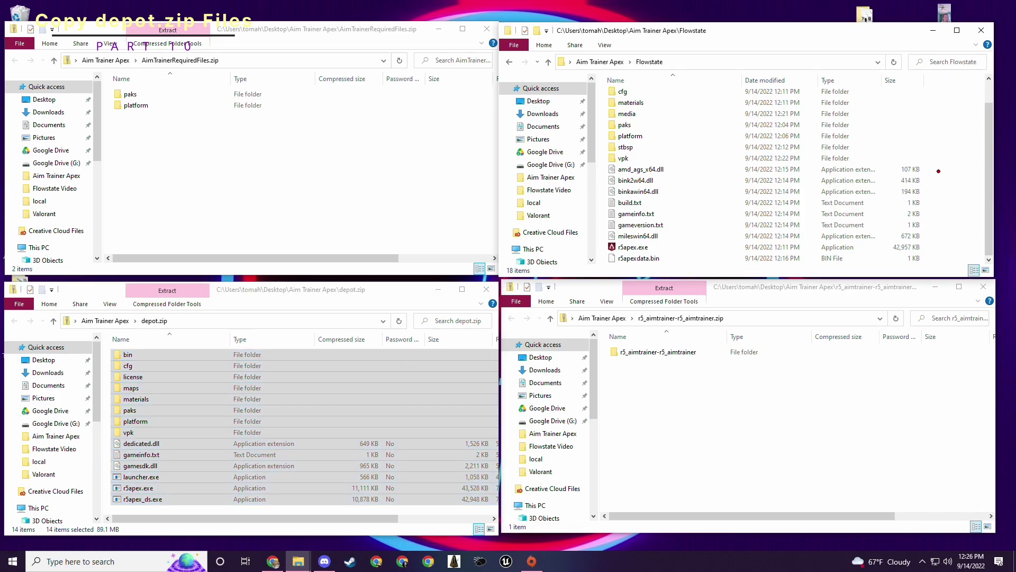
pyautogui.hotkey('ctrl', 'v')
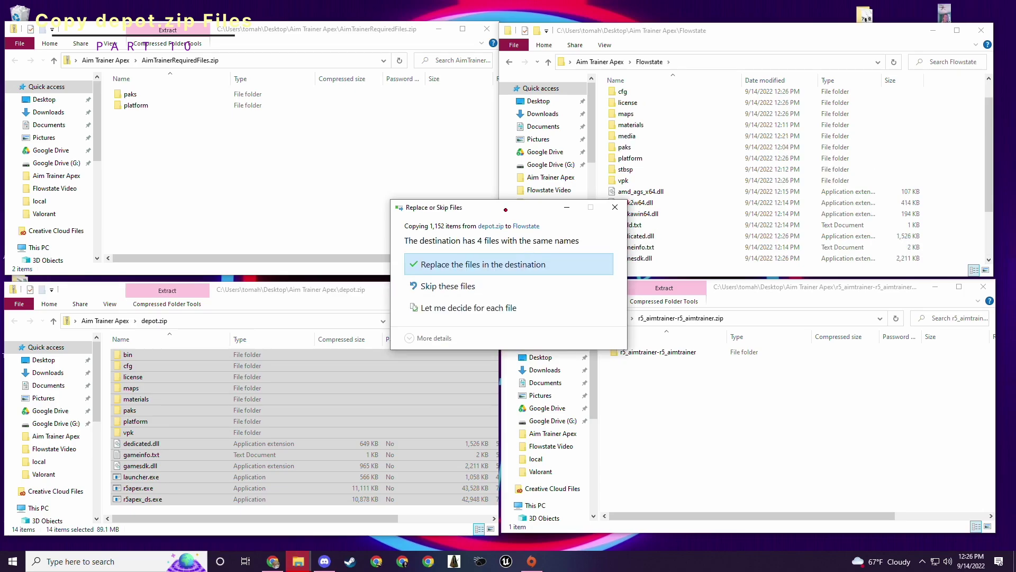
pyautogui.click(468, 262)
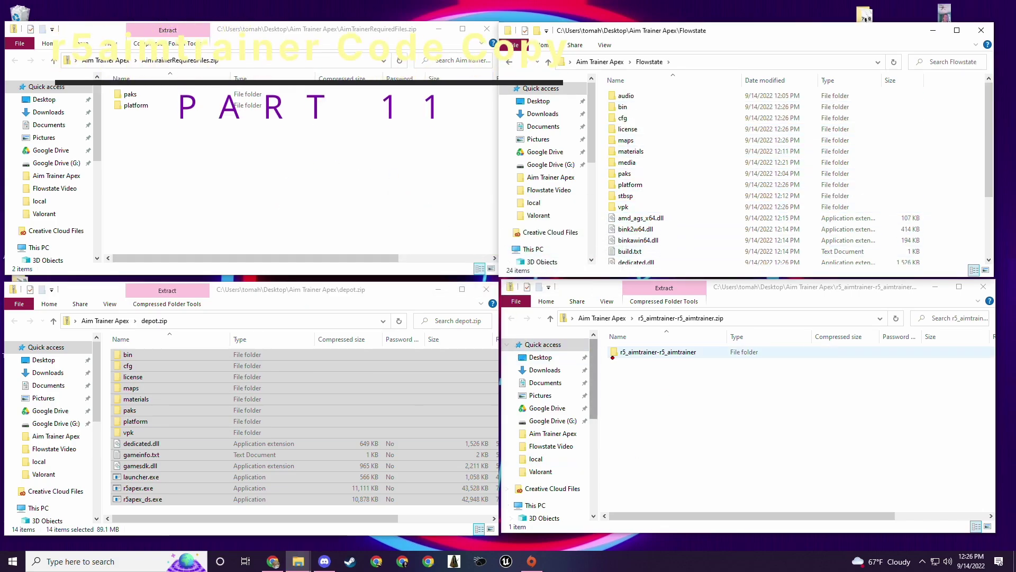
# Open the r5_aimtrainer-r5_aimtrainer folder and copy all 23 of its items
pyautogui.click(624, 353)
pyautogui.doubleClick(627, 352)
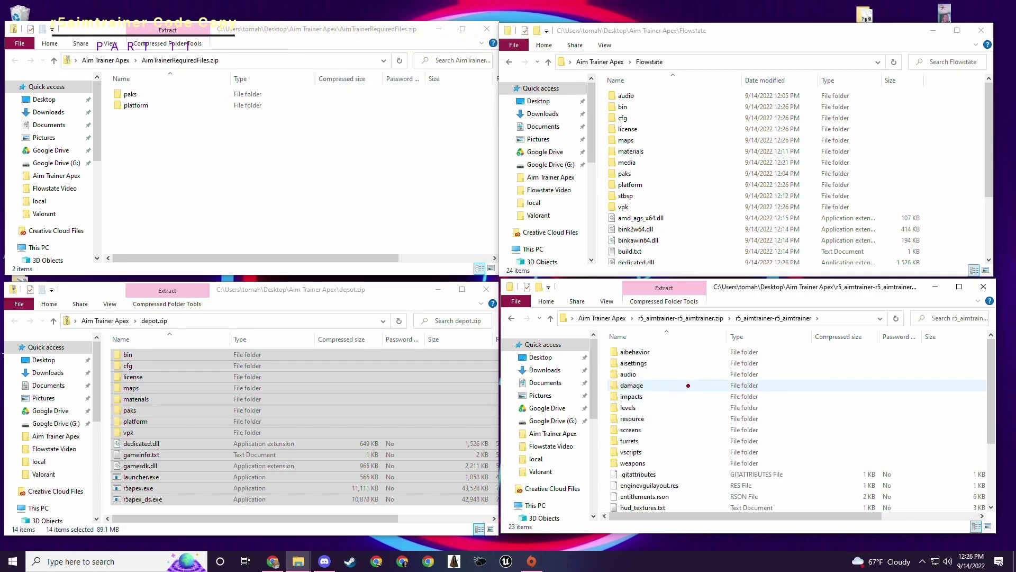
pyautogui.hotkey('ctrl', 'a')
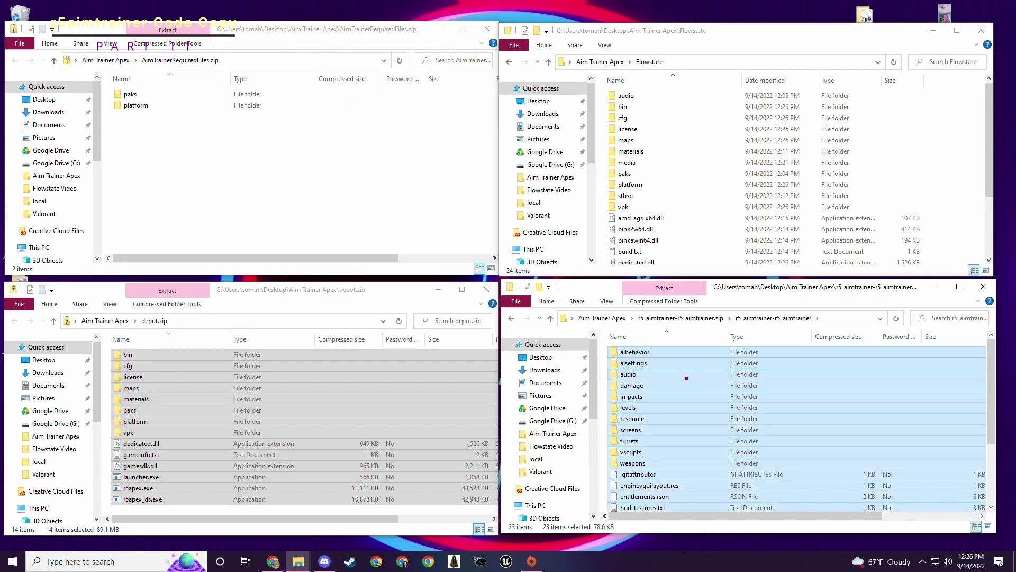
pyautogui.rightClick(682, 382)
pyautogui.click(707, 429)
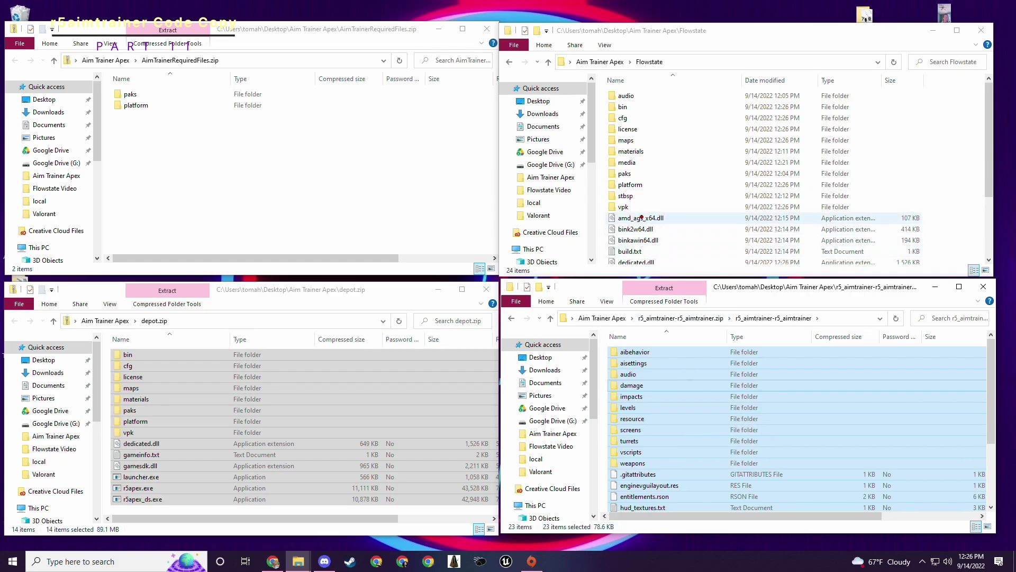
# Paste them into Flowstate\platform\scripts, replacing the 957 same-named files
pyautogui.doubleClick(636, 186)
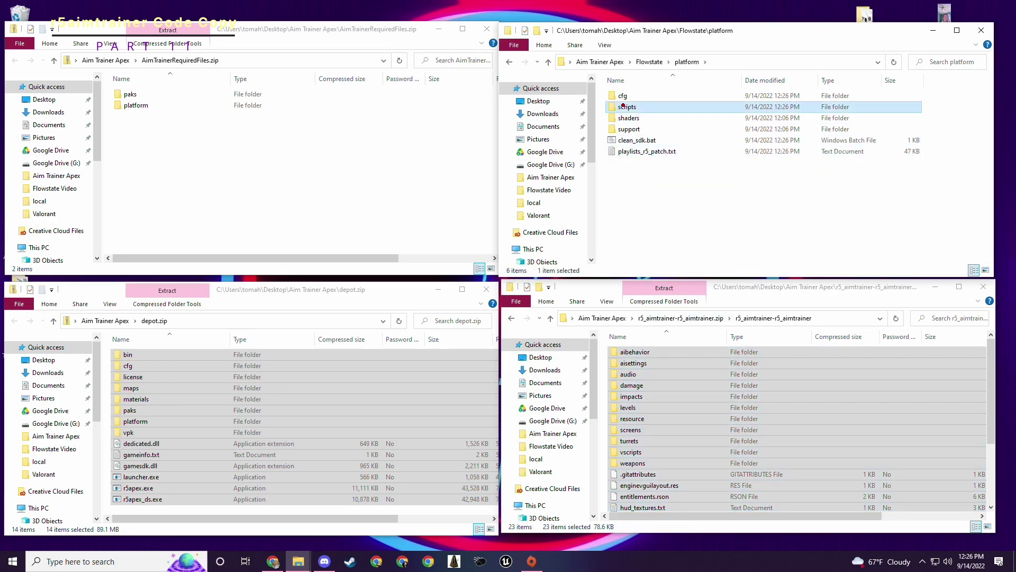
pyautogui.doubleClick(627, 106)
pyautogui.rightClick(932, 115)
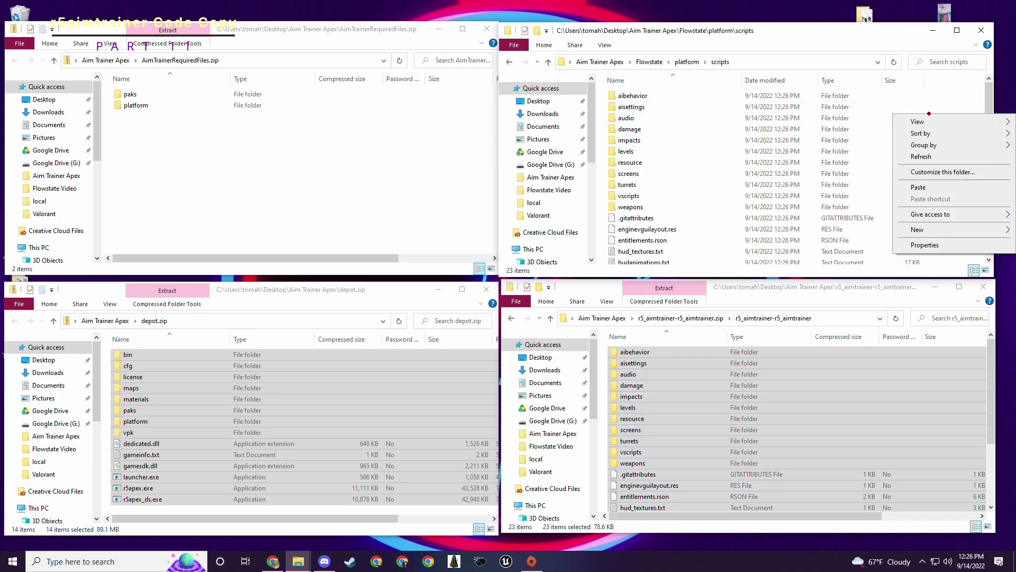
pyautogui.click(918, 188)
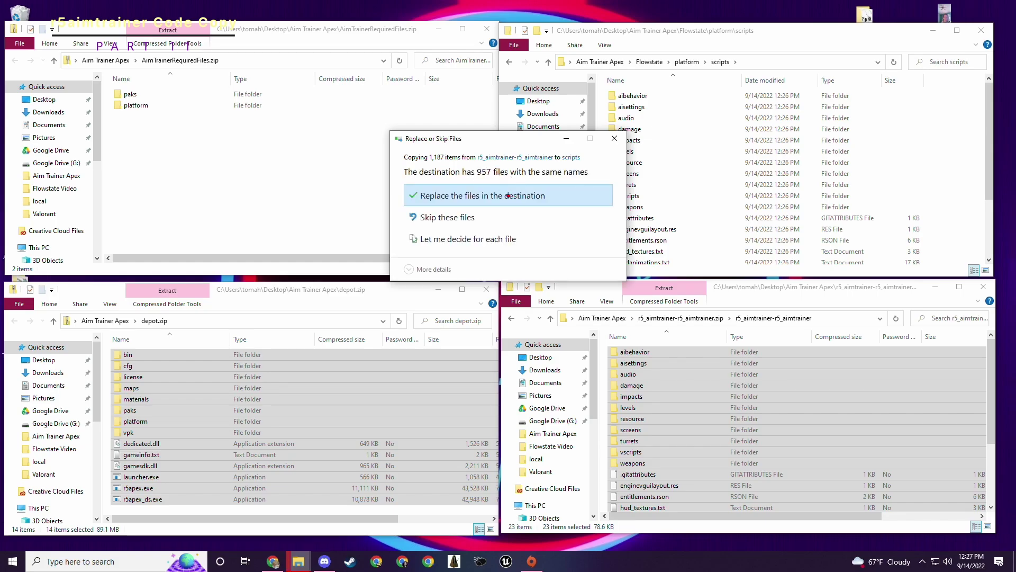
pyautogui.click(454, 195)
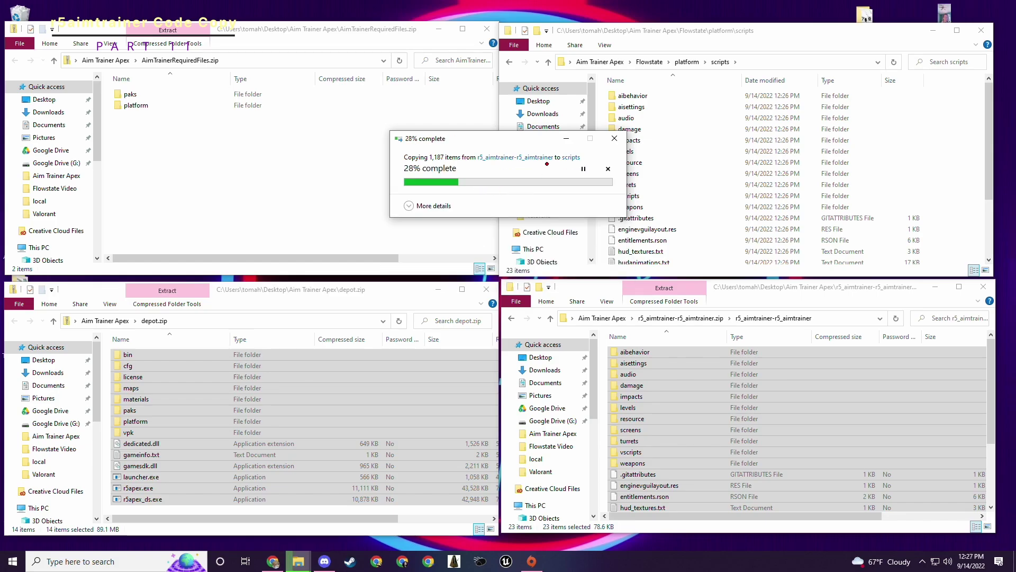
pyautogui.moveTo(491, 138); pyautogui.dragTo(557, 167)
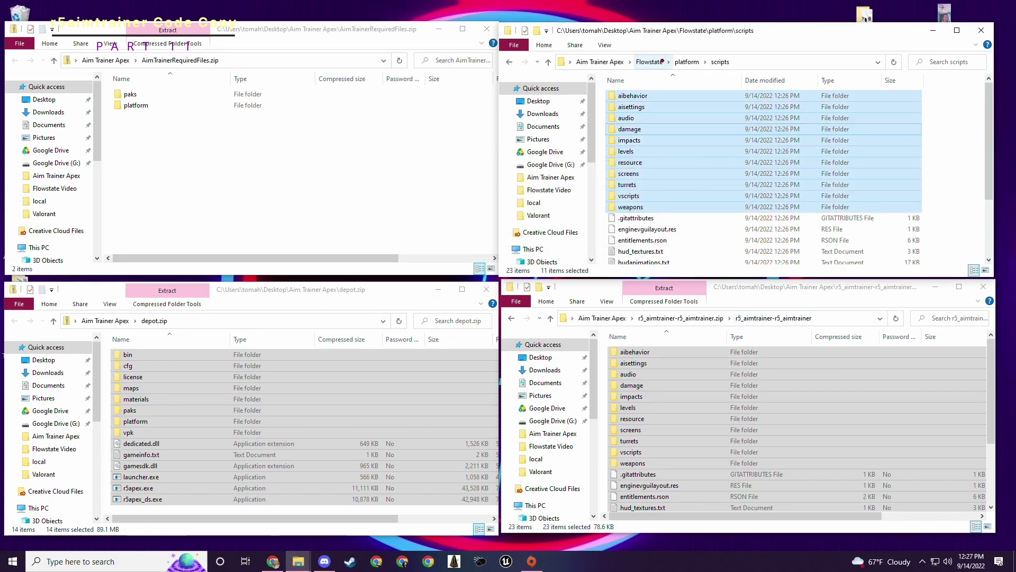
# Drag paks and platform from AimTrainerRequiredFiles.zip into Flowstate, replacing playlists_r5_patch.txt
pyautogui.click(646, 62)
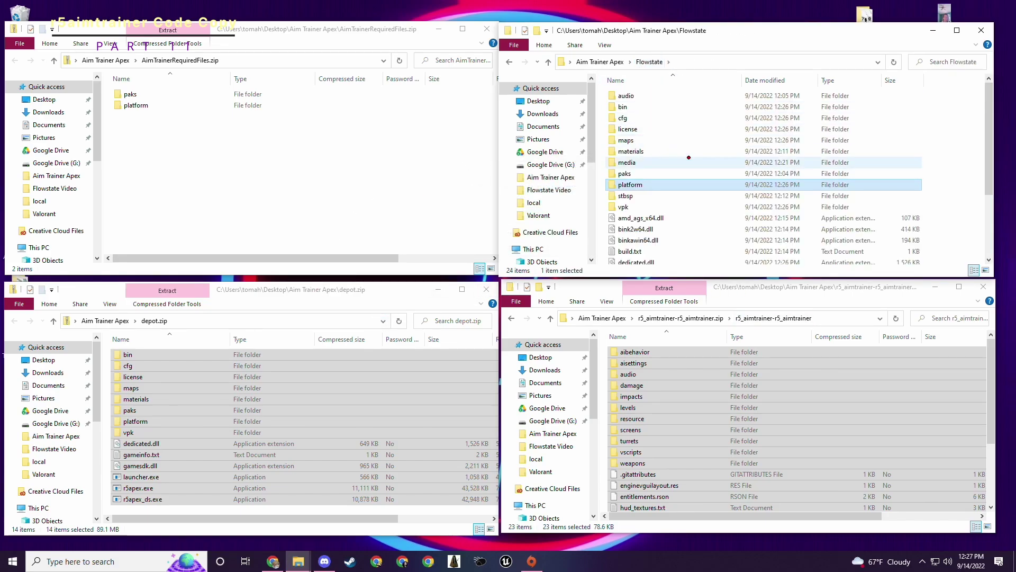
pyautogui.scroll(2, 688, 158)
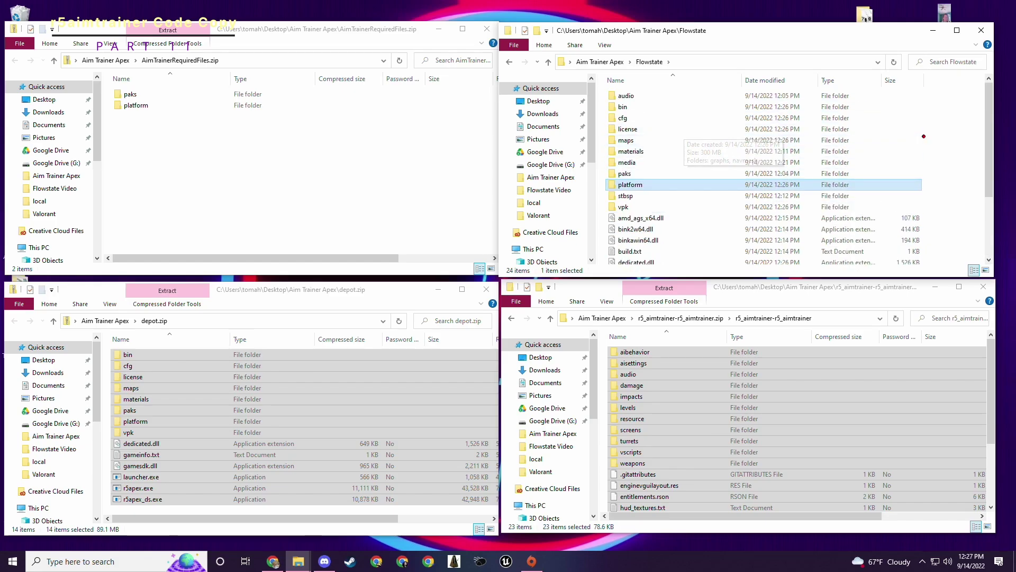
pyautogui.scroll(-1, 683, 138)
pyautogui.click(948, 149)
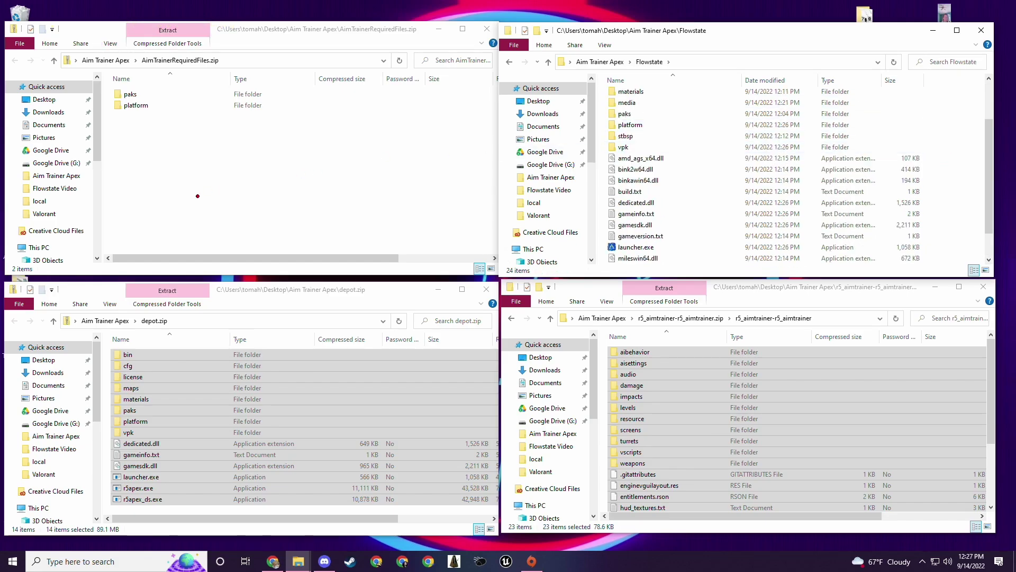
pyautogui.moveTo(180, 184); pyautogui.dragTo(946, 142)
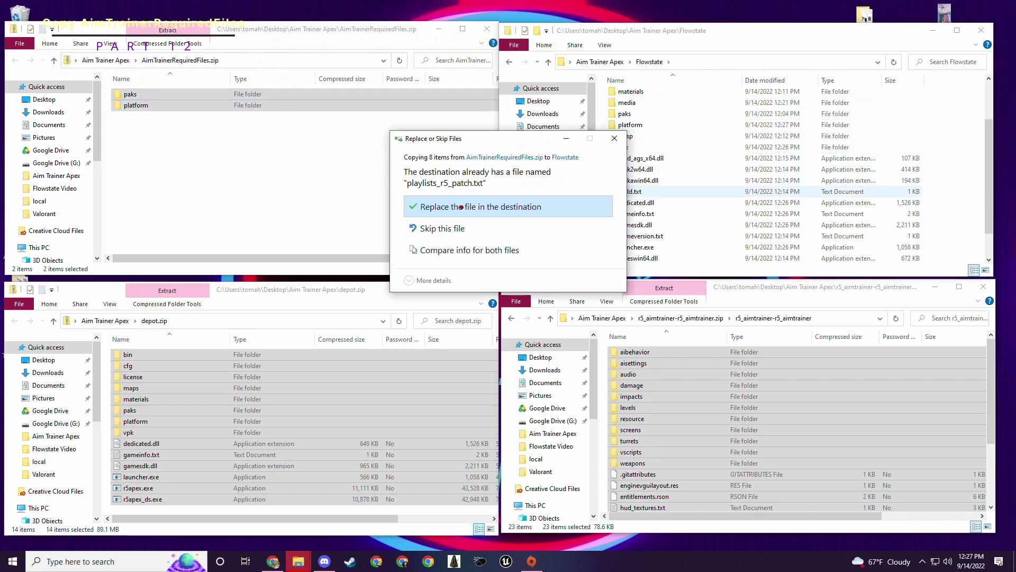
pyautogui.click(460, 207)
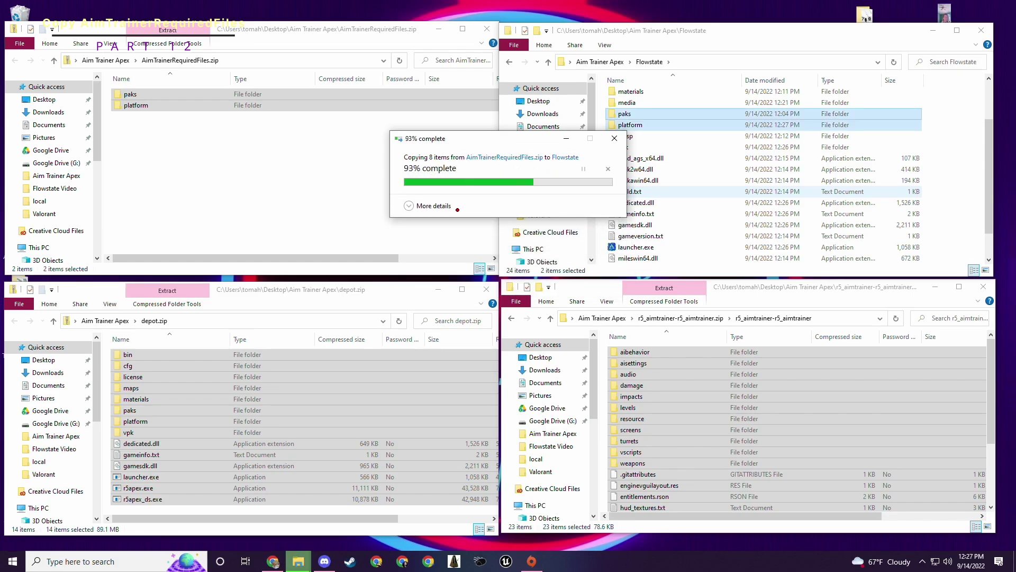
pyautogui.click(948, 152)
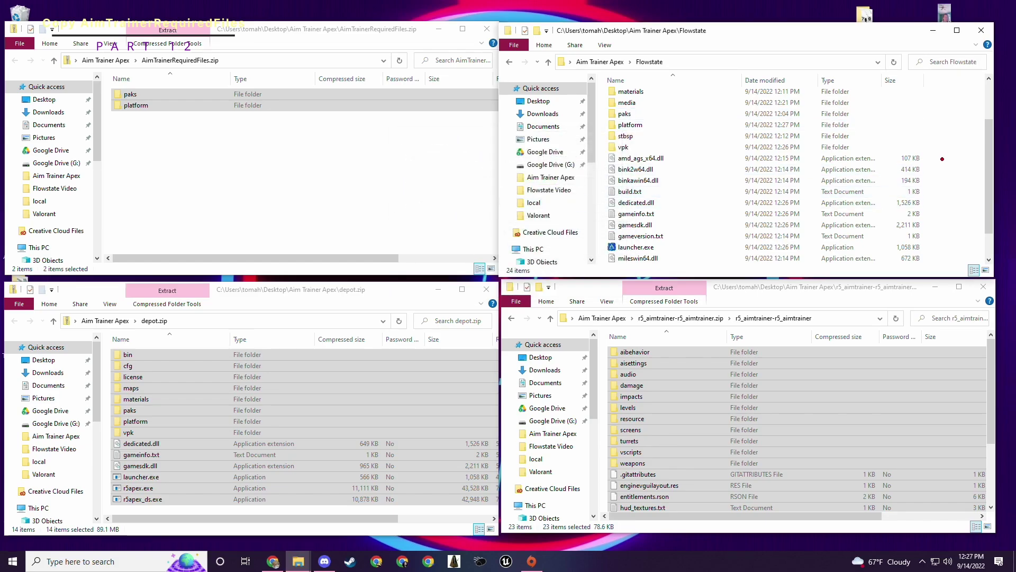
pyautogui.scroll(-1, 948, 152)
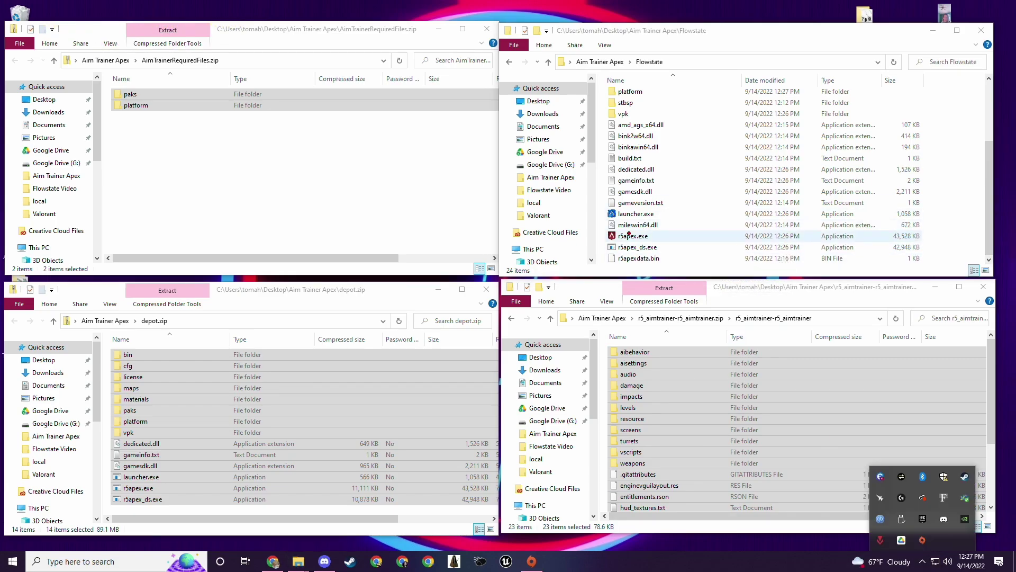
# Launch r5apex.exe from Flowstate, choosing More info then Run anyway at the SmartScreen warning
pyautogui.doubleClick(629, 234)
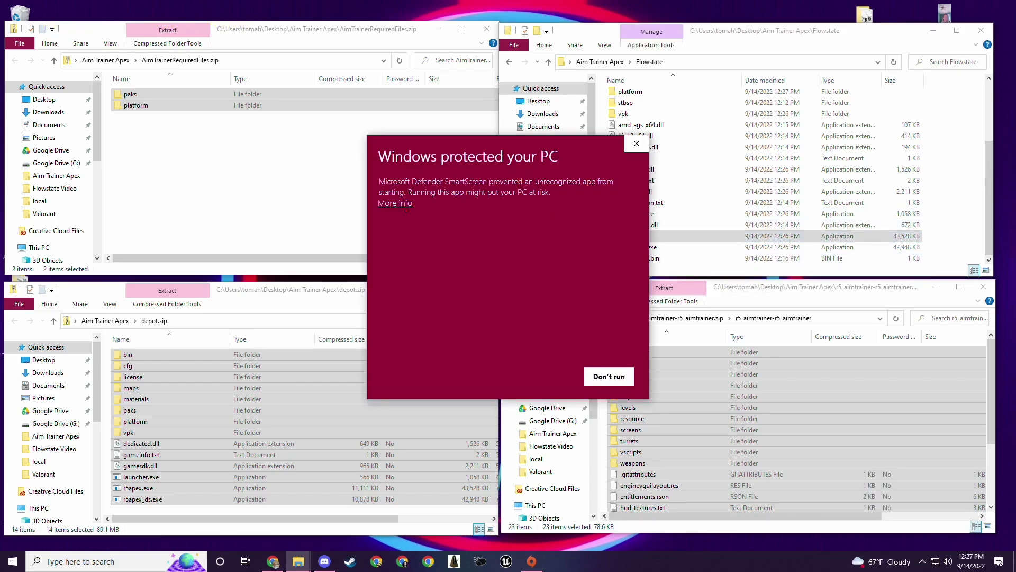
pyautogui.click(405, 208)
pyautogui.click(542, 377)
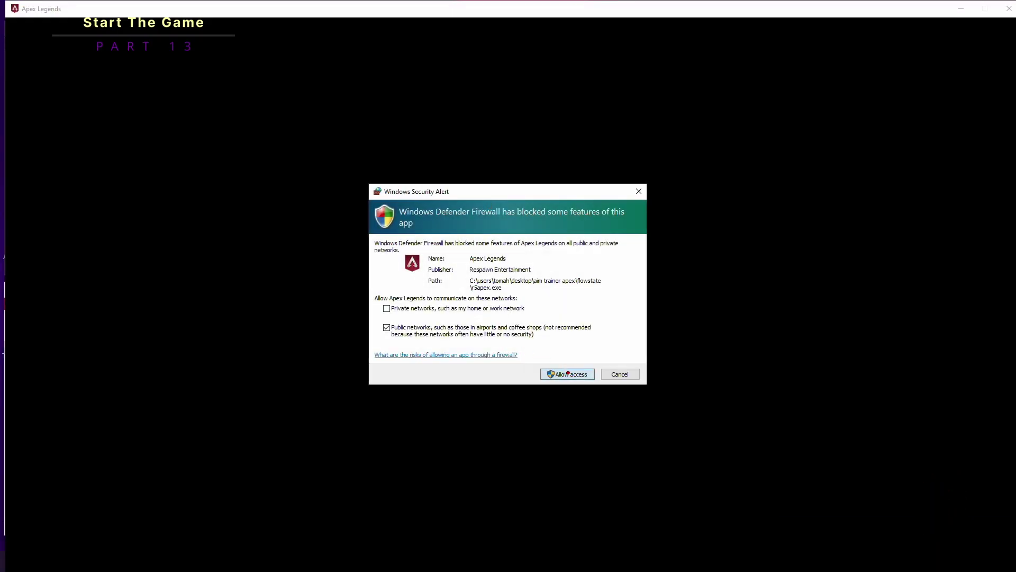
# Allow the game through the firewall, then scroll through the Mouse/Keyboard key bindings in settings
pyautogui.click(568, 374)
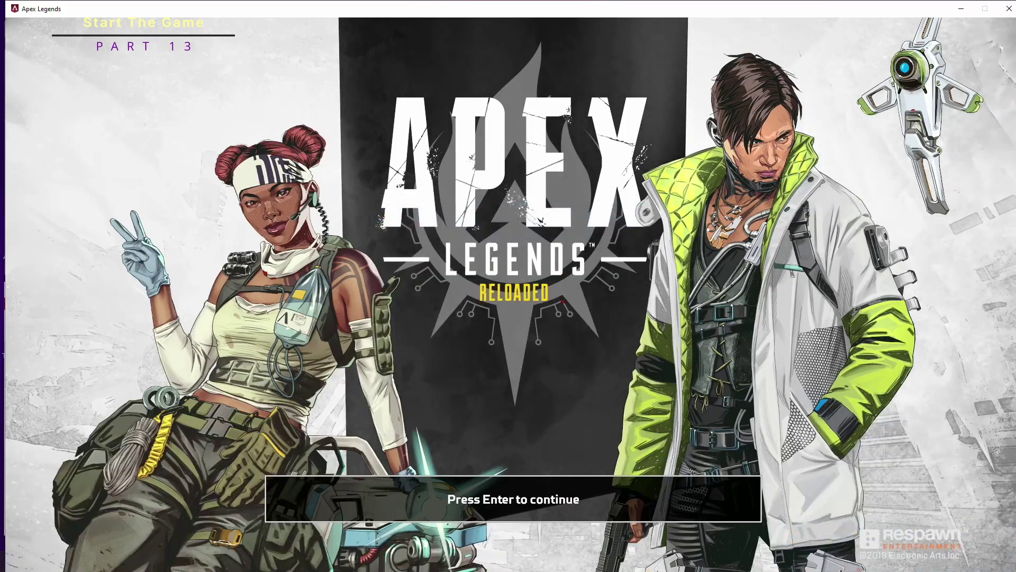
pyautogui.press('Return')
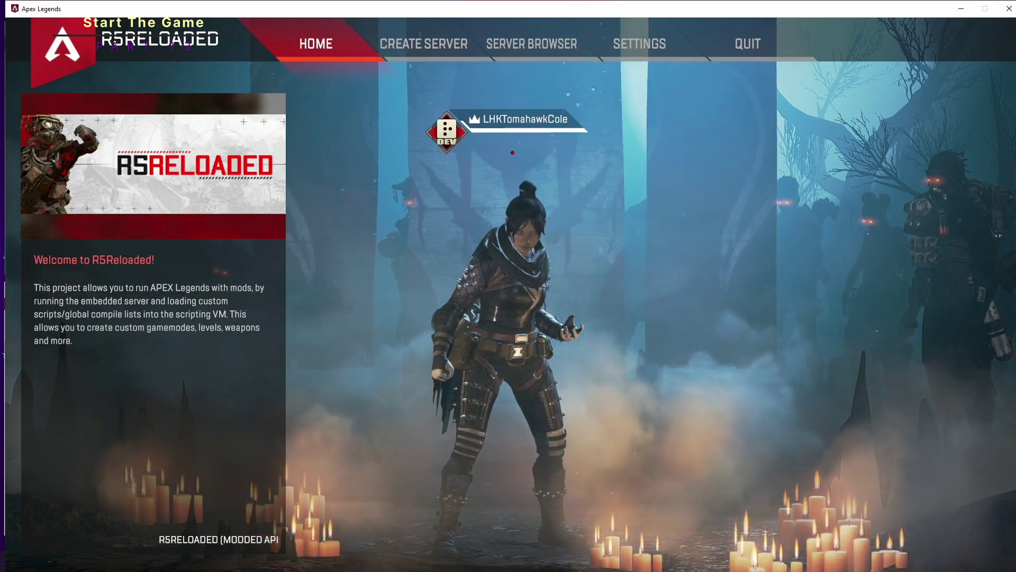
pyautogui.click(639, 43)
pyautogui.click(358, 44)
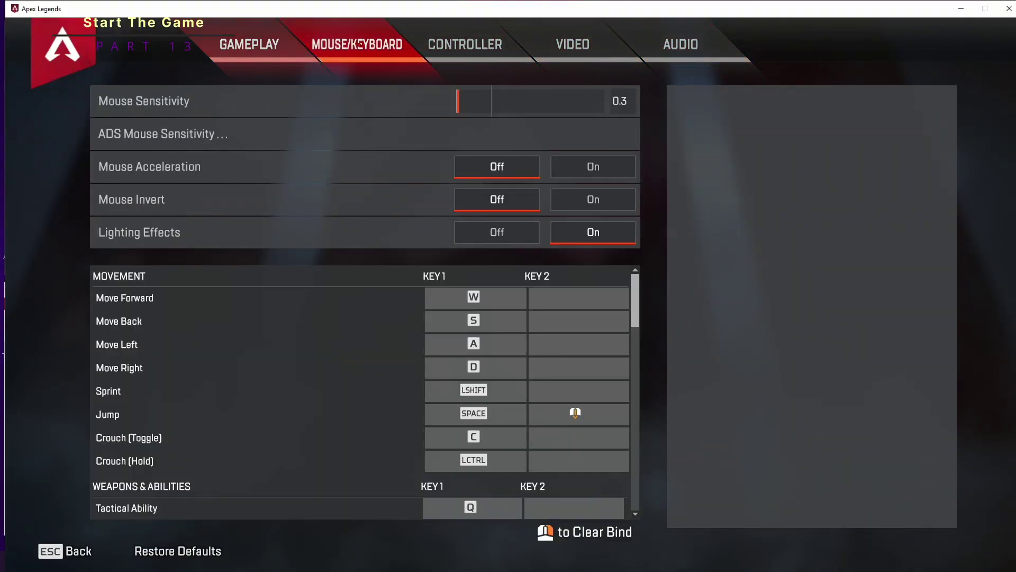
pyautogui.scroll(-5, 362, 343)
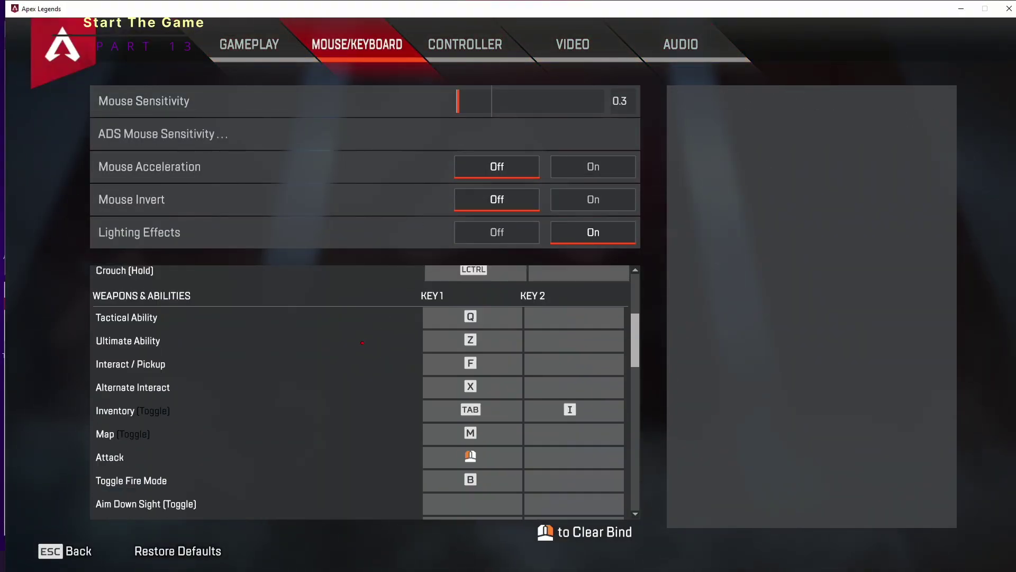
pyautogui.scroll(-5, 362, 343)
pyautogui.scroll(5, 371, 355)
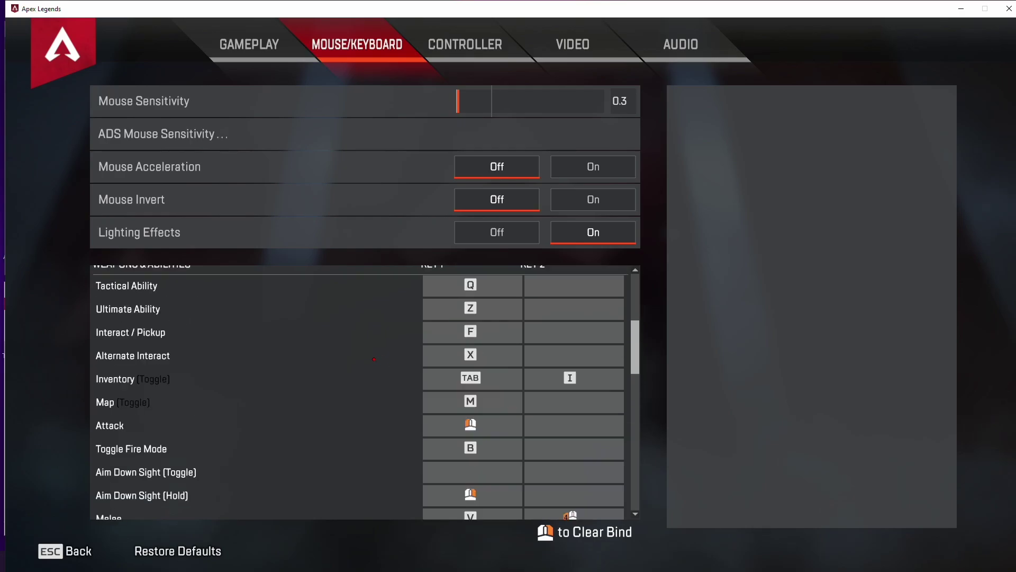
pyautogui.scroll(3, 374, 360)
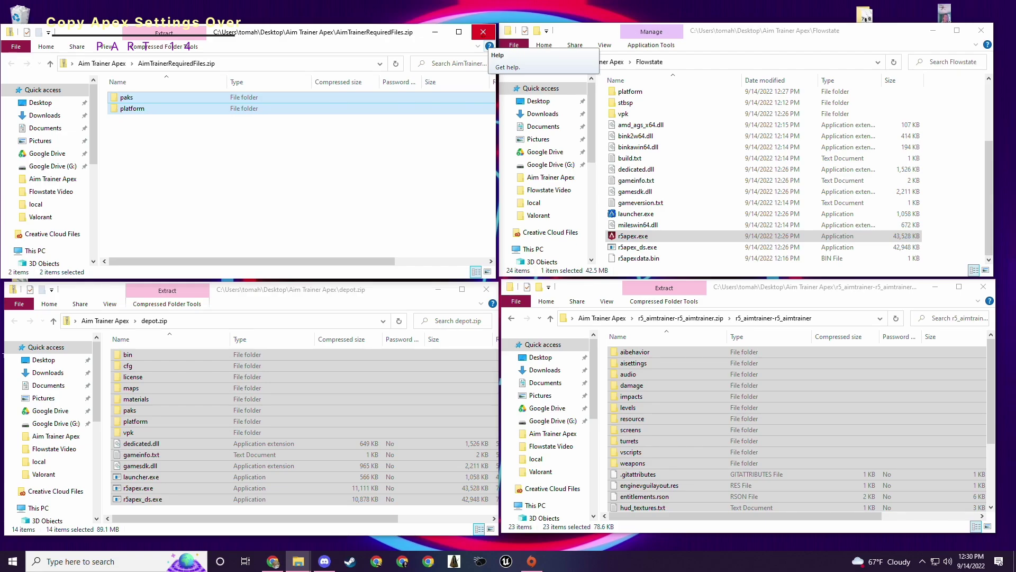
# Close the AimTrainerRequiredFiles.zip, depot.zip and r5_aimtrainer archive windows, then bring Quick access forward
pyautogui.click(483, 31)
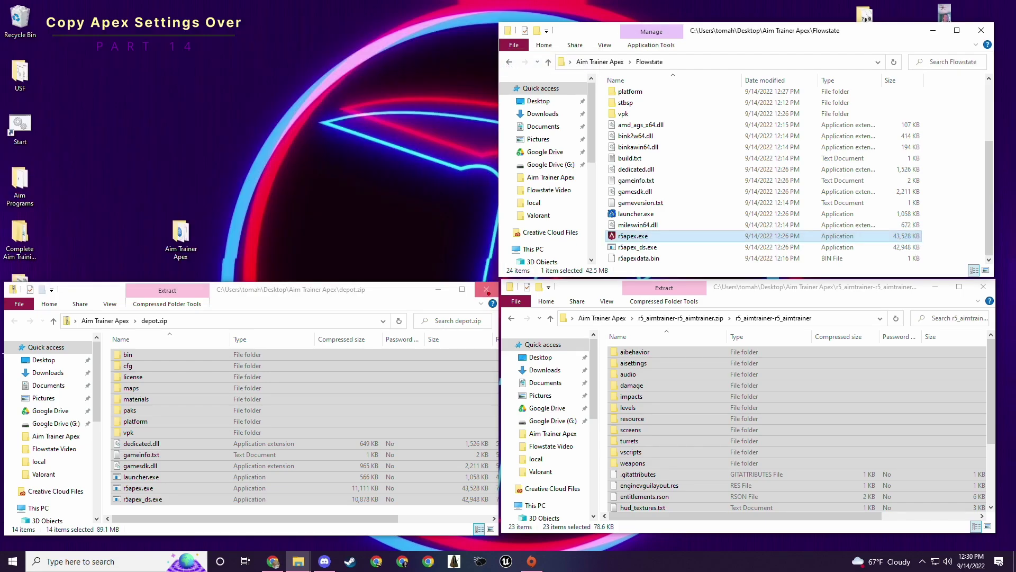
pyautogui.click(486, 289)
pyautogui.click(984, 287)
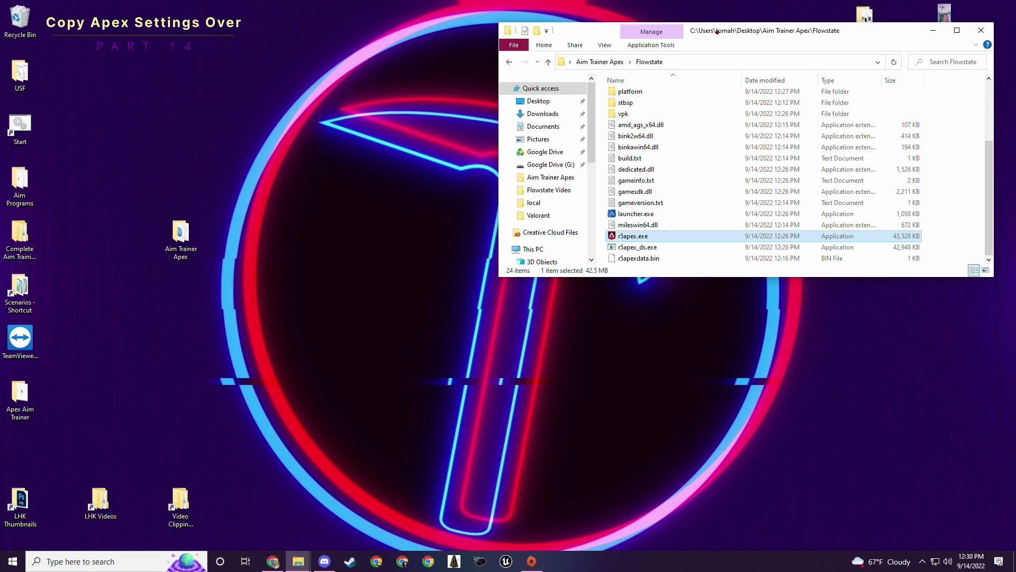
pyautogui.moveTo(717, 32); pyautogui.dragTo(721, 27)
pyautogui.scroll(3, 731, 154)
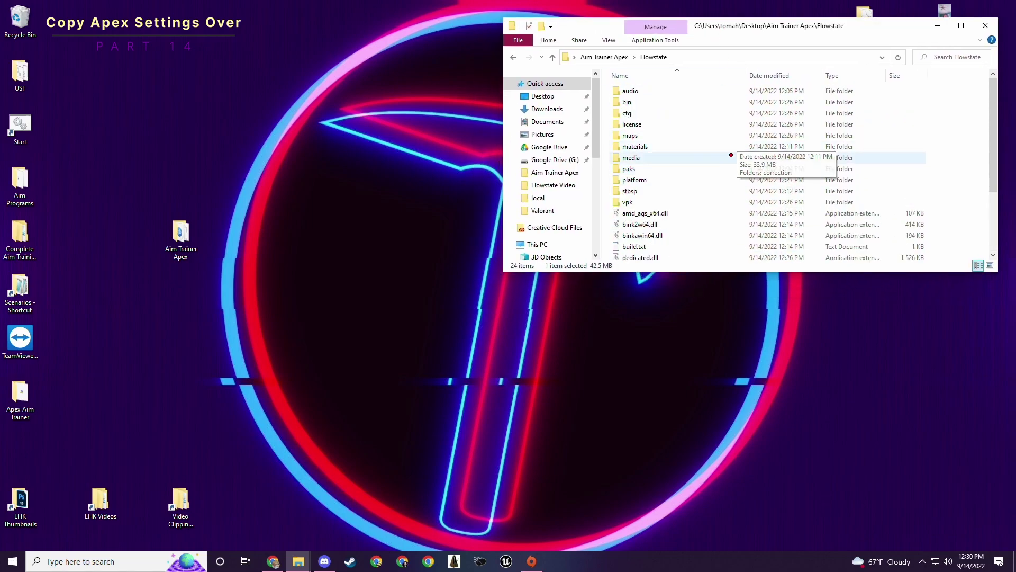
pyautogui.click(299, 561)
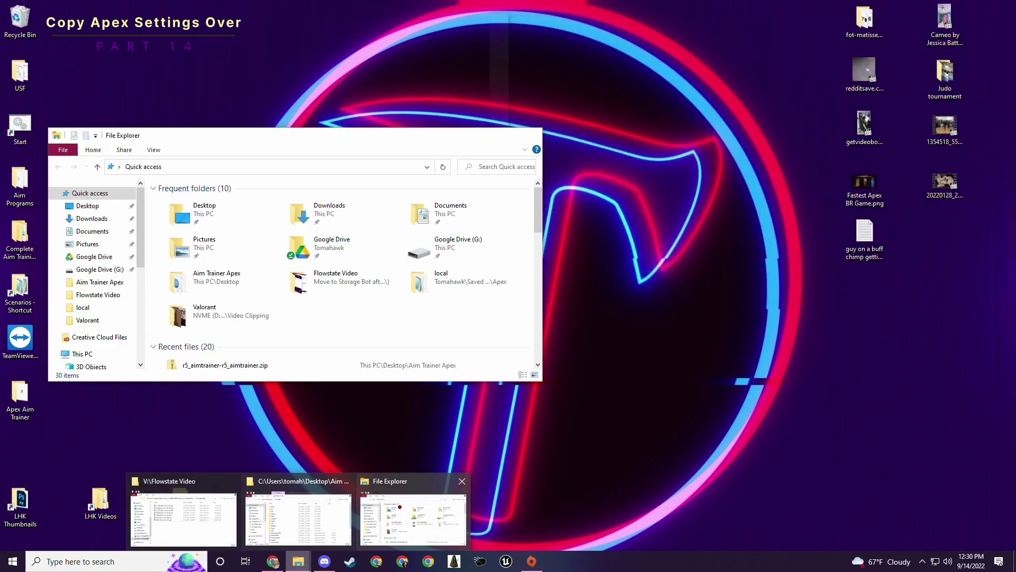
pyautogui.click(413, 516)
# Go from Local Disk (C:) through Users and the profile folder into Saved Games\Respawn
pyautogui.scroll(-3, 105, 296)
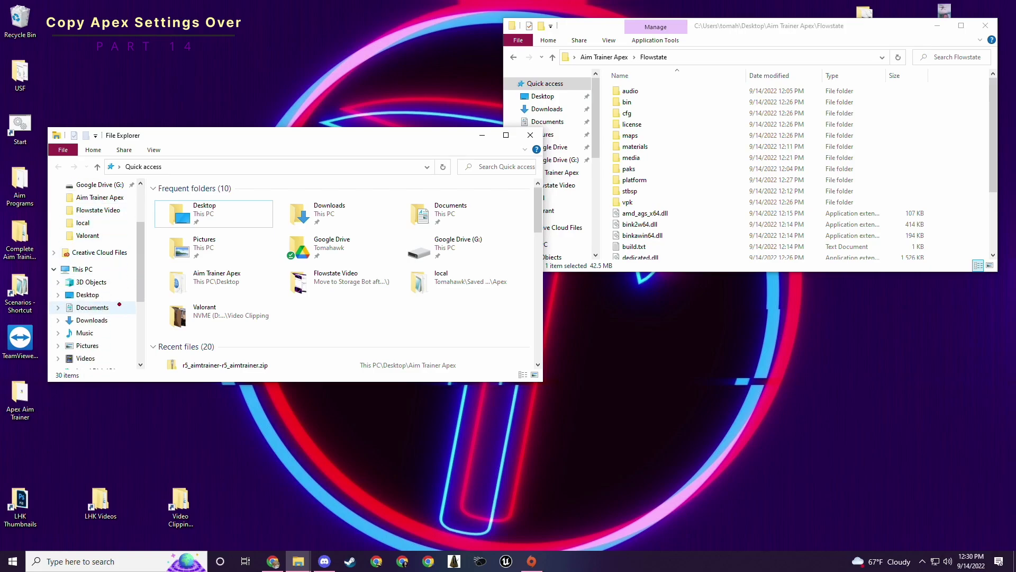
pyautogui.scroll(-2, 119, 299)
pyautogui.click(96, 320)
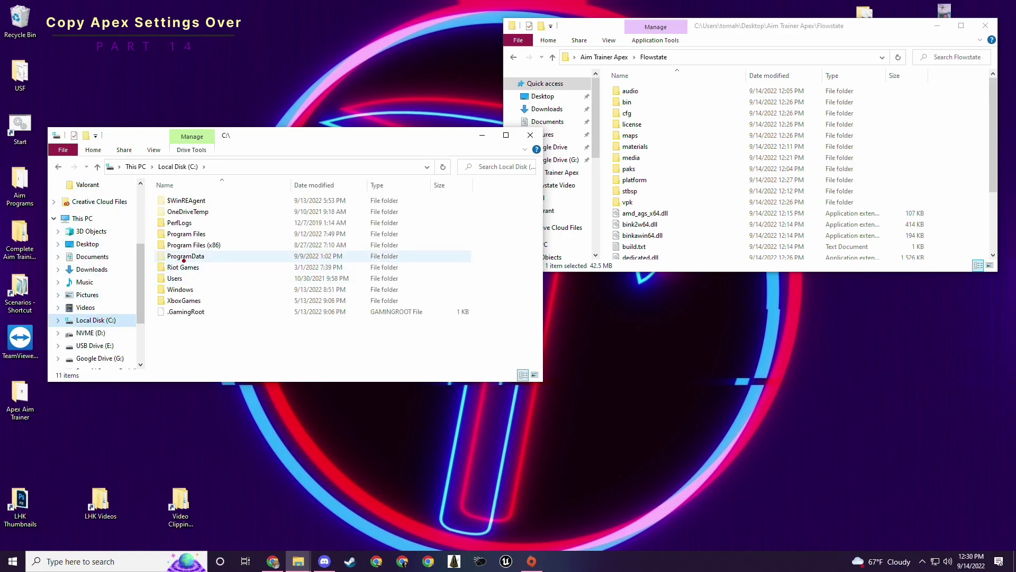
pyautogui.doubleClick(183, 278)
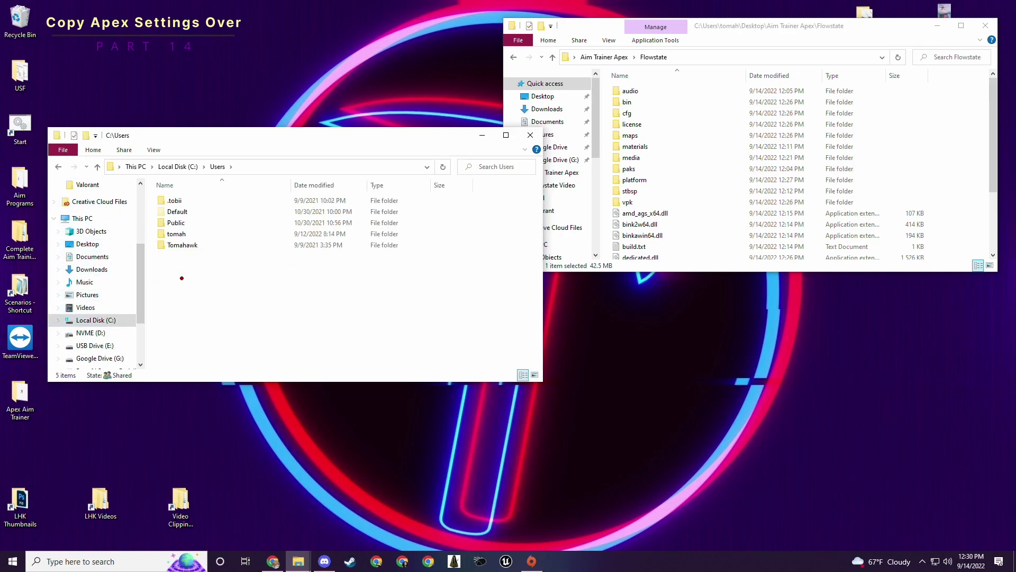
pyautogui.doubleClick(176, 234)
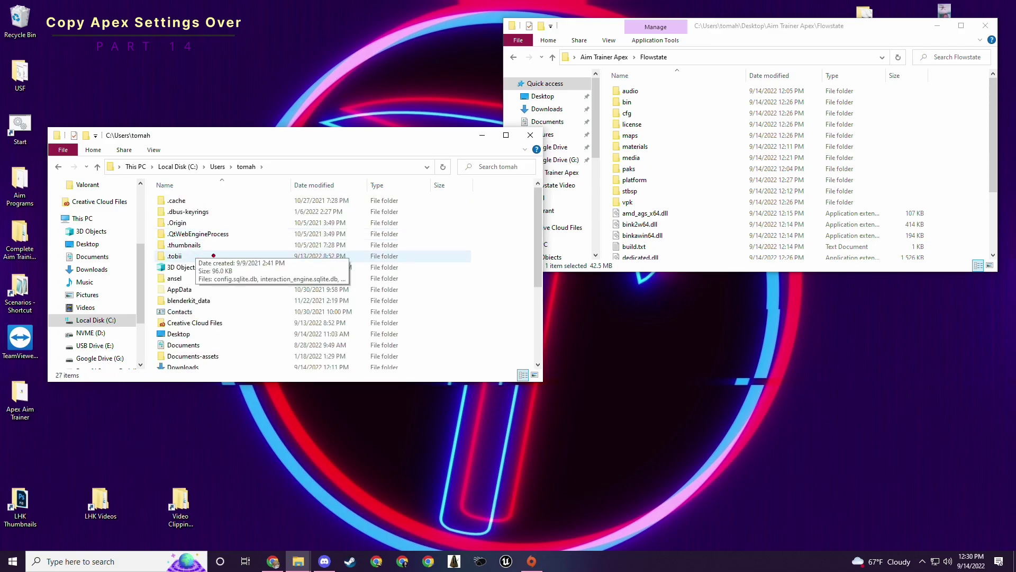
pyautogui.scroll(-4, 213, 256)
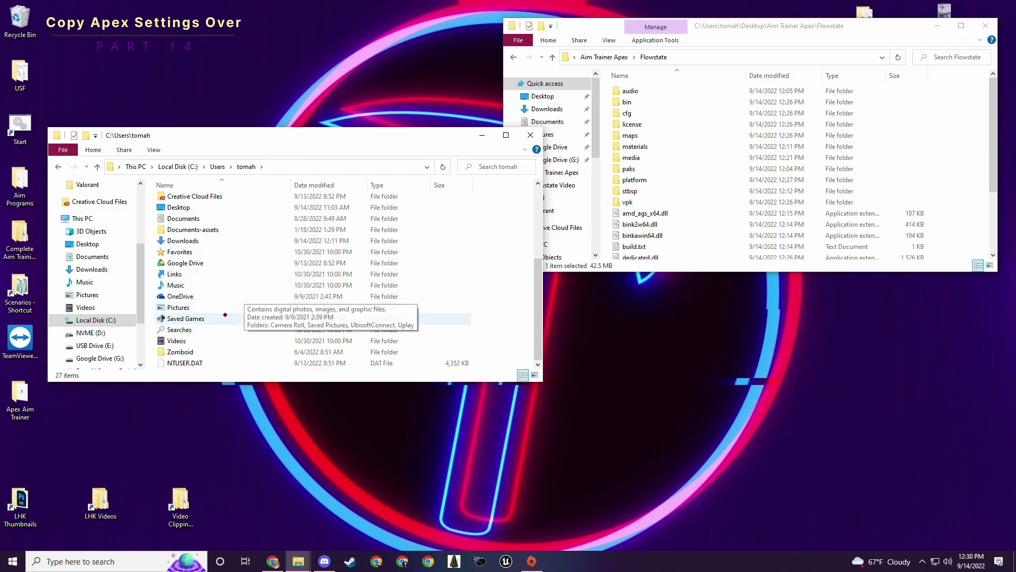
pyautogui.click(194, 319)
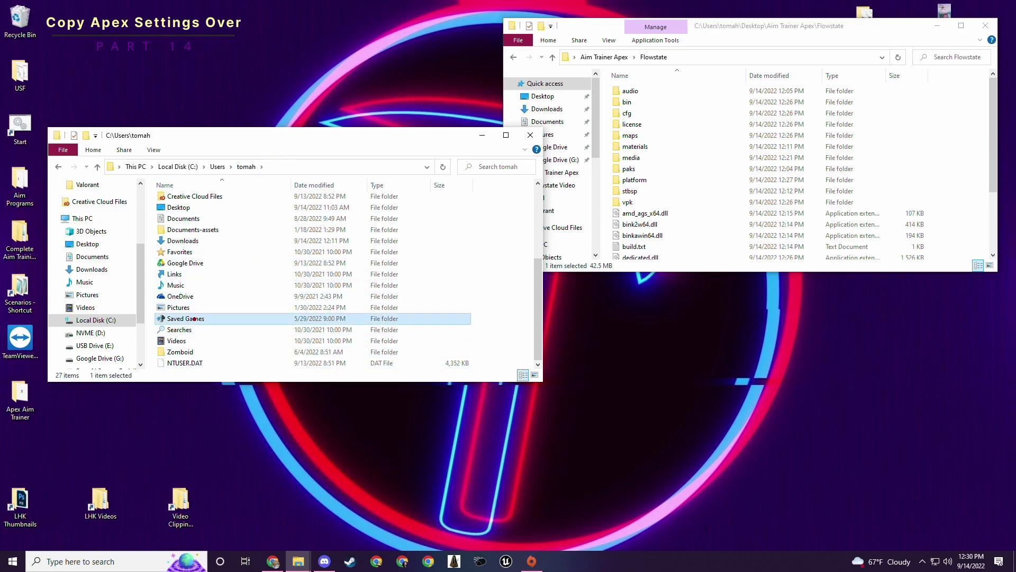
pyautogui.doubleClick(194, 319)
pyautogui.doubleClick(180, 201)
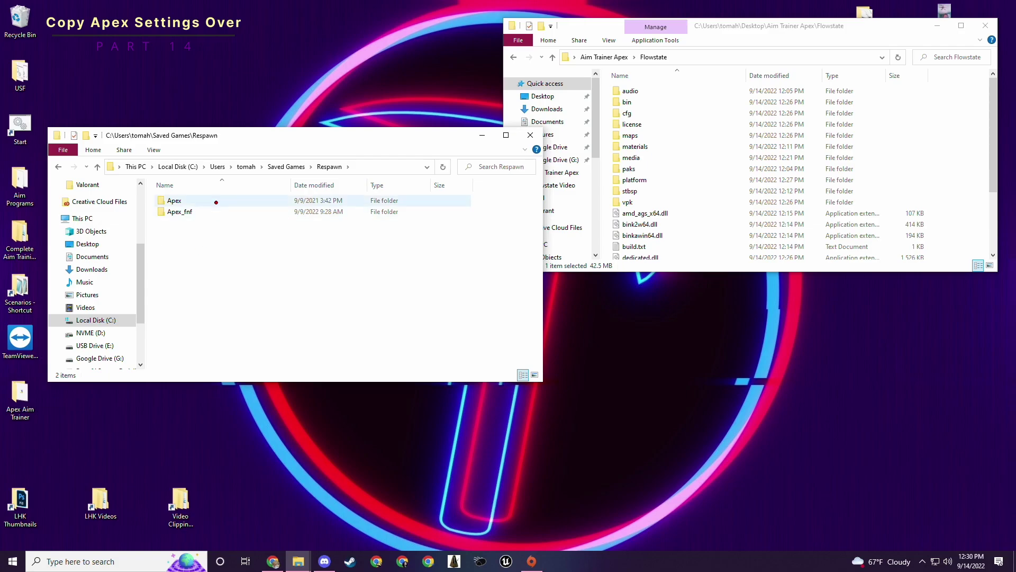
# Copy settings.cfg and videoconfig.txt from the Apex\local folder
pyautogui.click(188, 202)
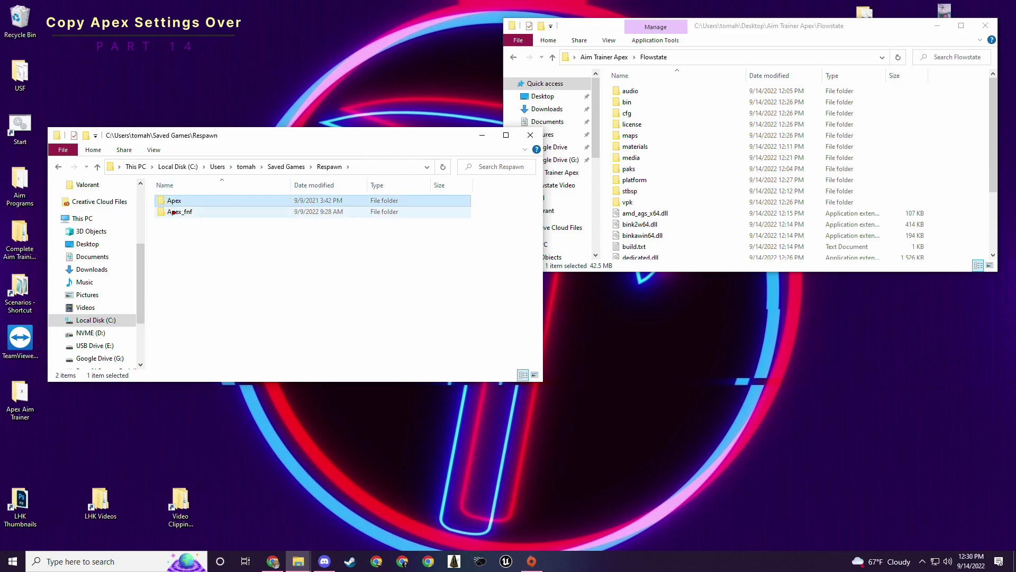
pyautogui.click(182, 216)
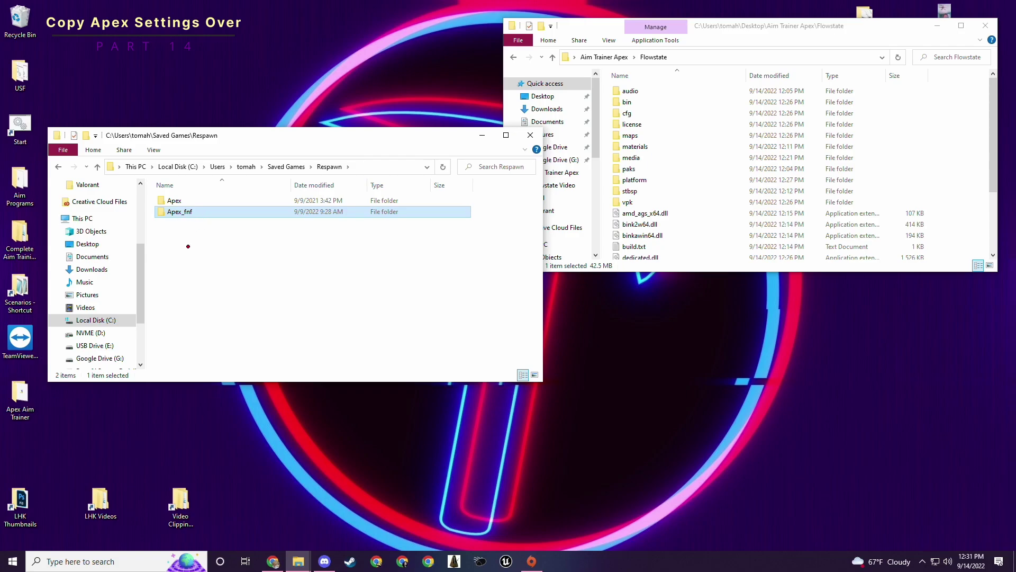
pyautogui.click(182, 201)
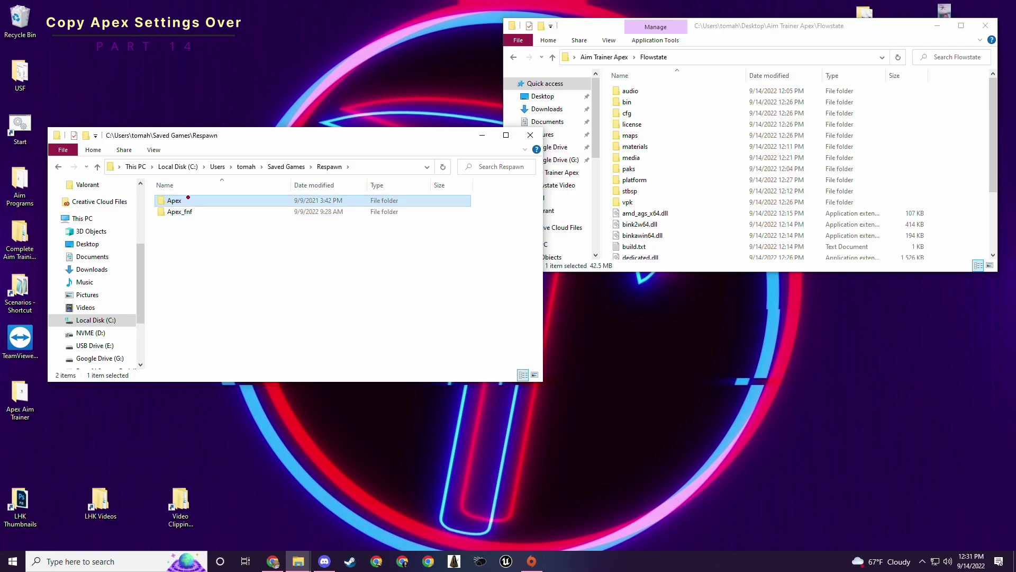
pyautogui.doubleClick(186, 200)
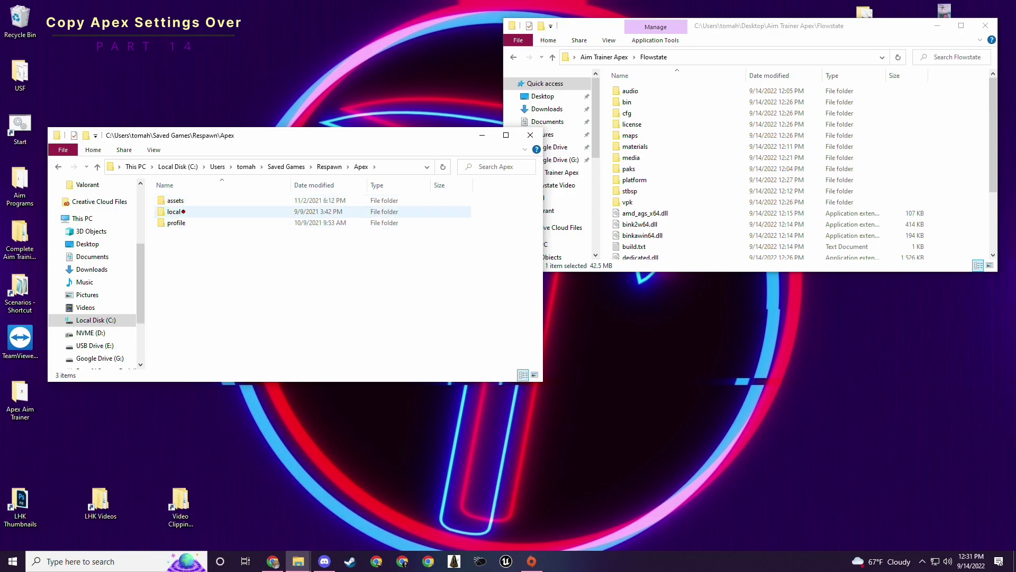
pyautogui.doubleClick(183, 211)
pyautogui.moveTo(200, 265); pyautogui.dragTo(184, 210)
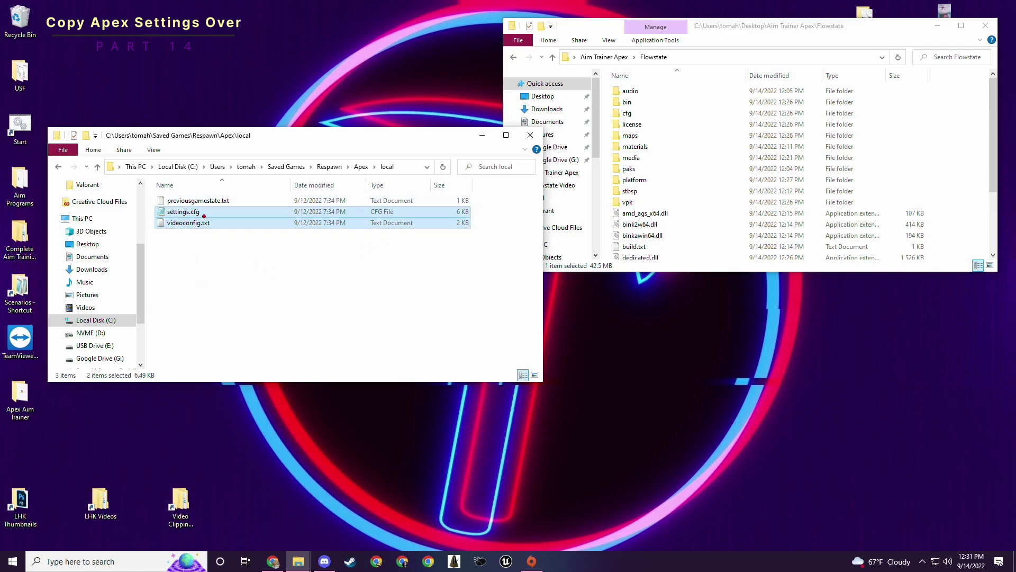
pyautogui.rightClick(204, 215)
pyautogui.click(242, 343)
# Paste both files into Apex_fnf\local, replacing the existing copies, and close the window
pyautogui.click(333, 166)
pyautogui.doubleClick(185, 213)
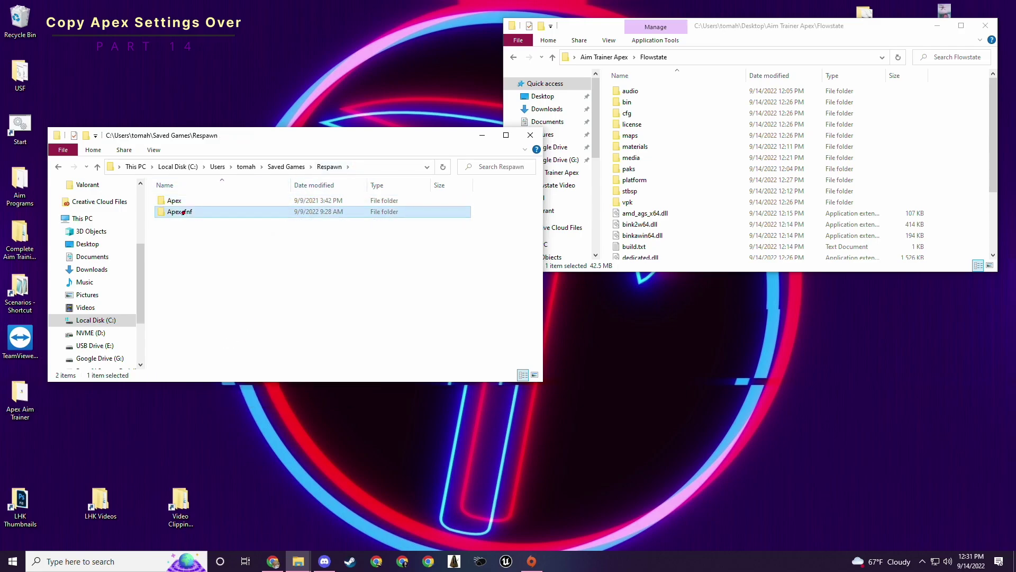
pyautogui.doubleClick(180, 201)
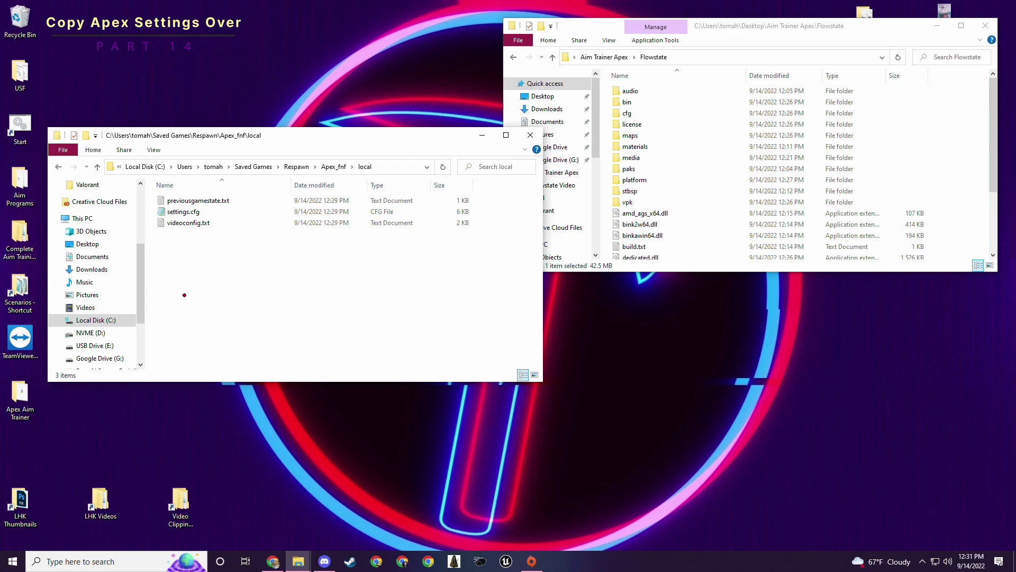
pyautogui.rightClick(184, 295)
pyautogui.click(228, 316)
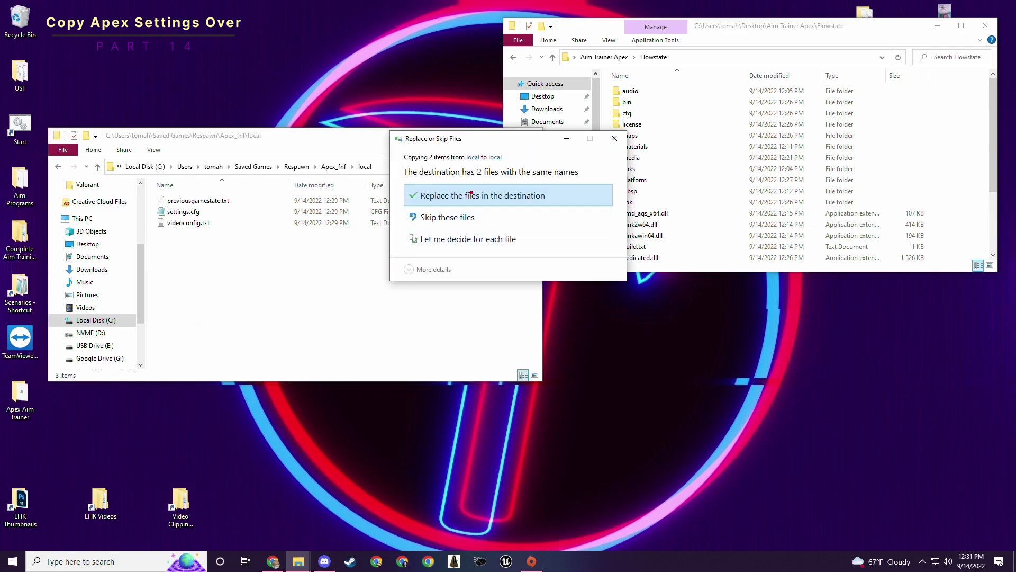
pyautogui.click(453, 196)
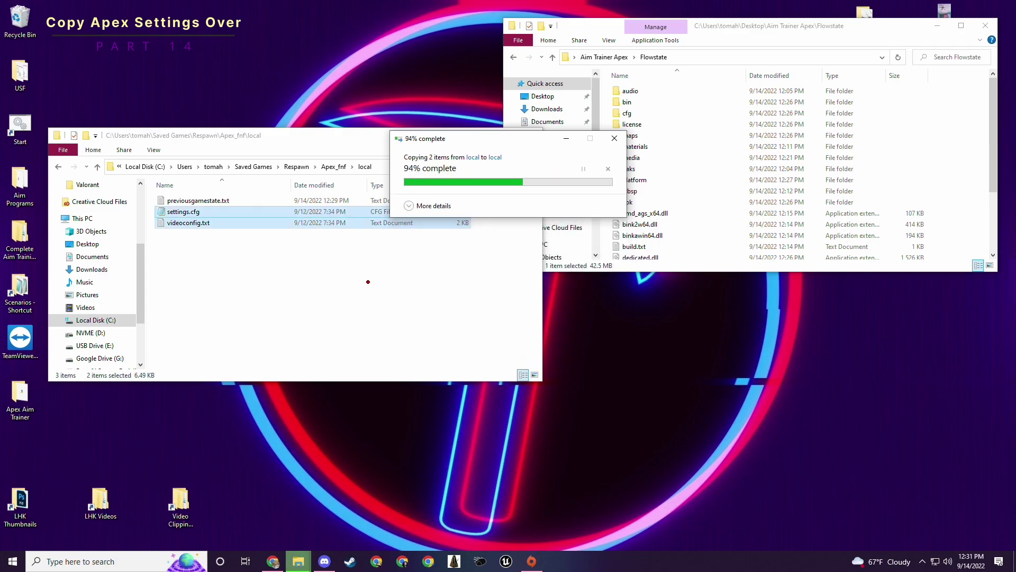
pyautogui.click(212, 244)
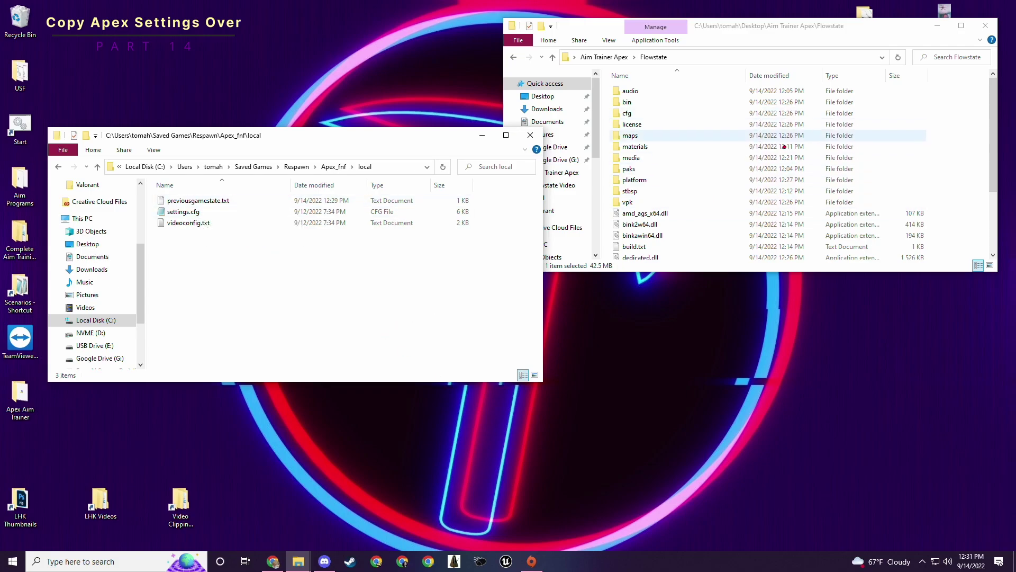
pyautogui.scroll(-3, 648, 229)
pyautogui.click(530, 135)
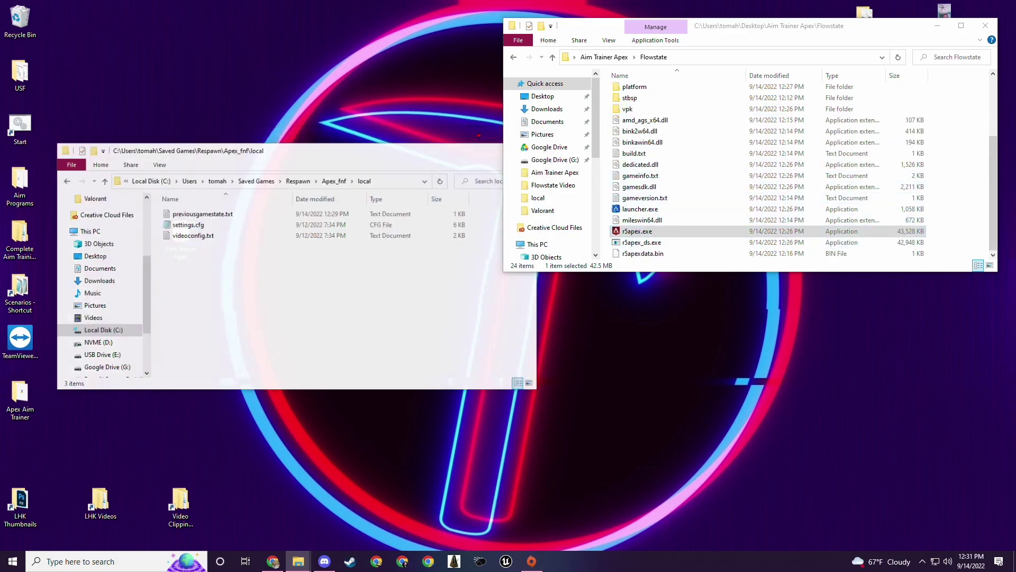
# Open platform\cfg\startup_default.cfg using Open with, choosing Notepad
pyautogui.scroll(3, 706, 117)
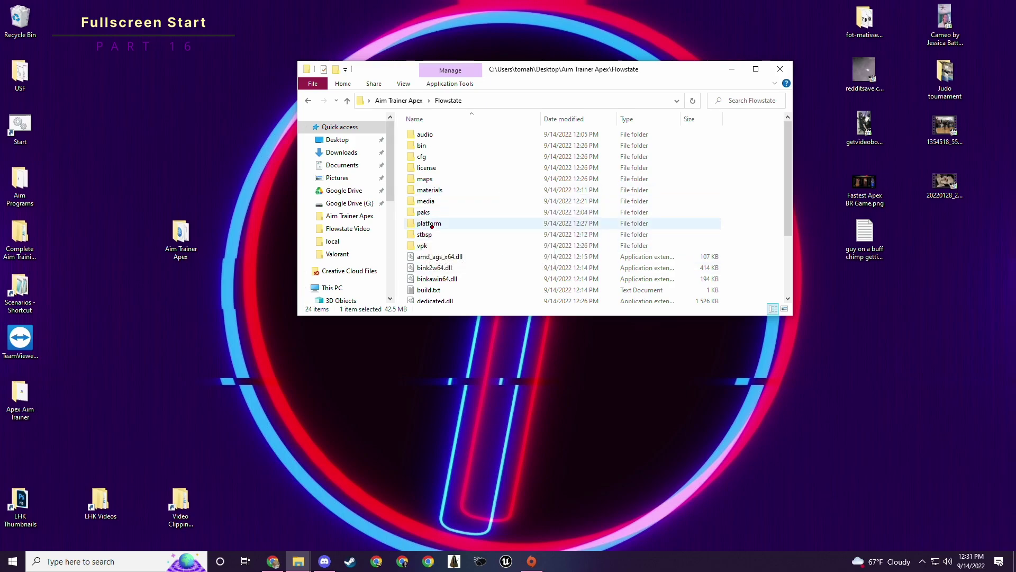
pyautogui.doubleClick(432, 224)
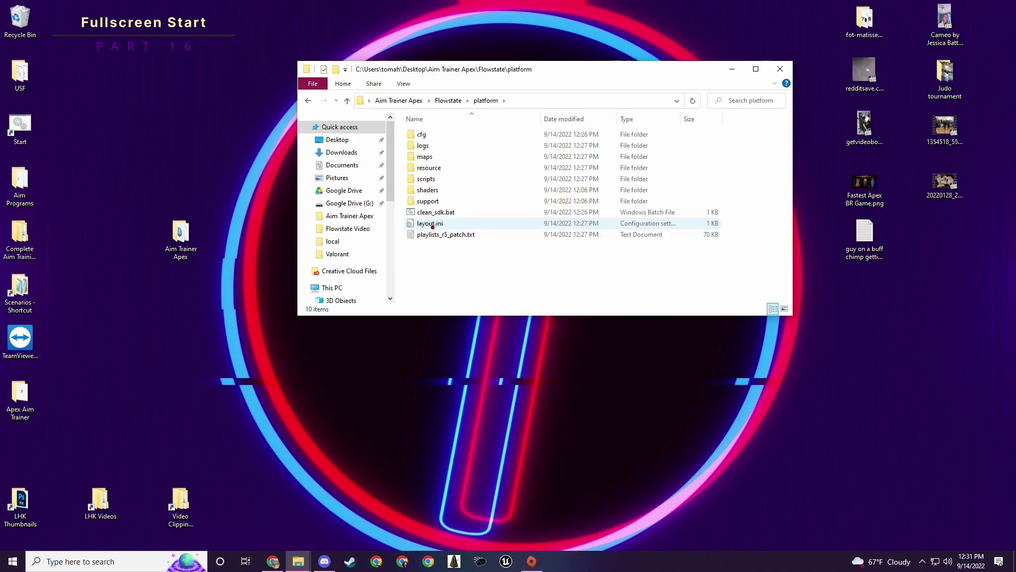
pyautogui.doubleClick(422, 135)
pyautogui.scroll(-3, 463, 157)
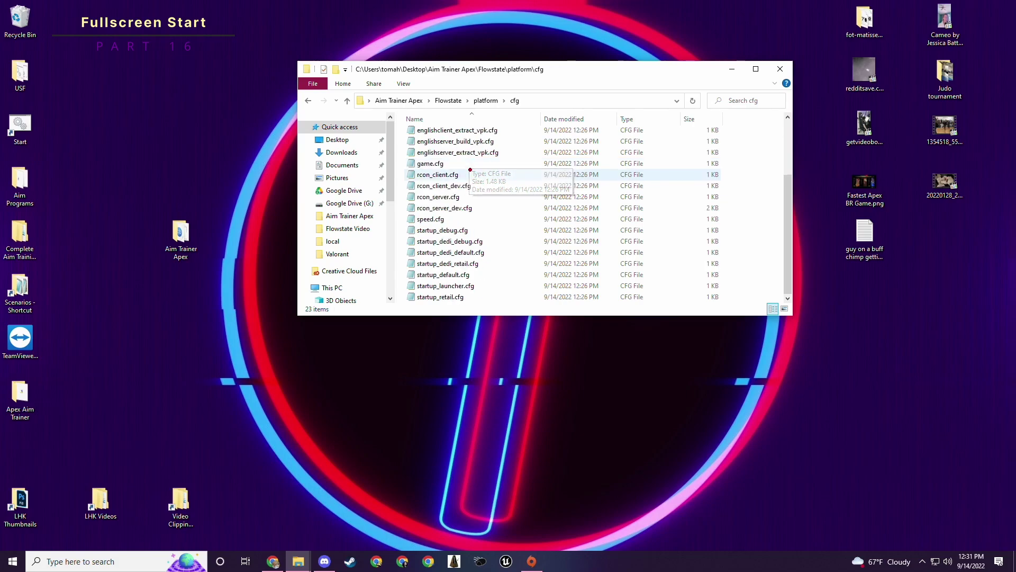
pyautogui.rightClick(434, 274)
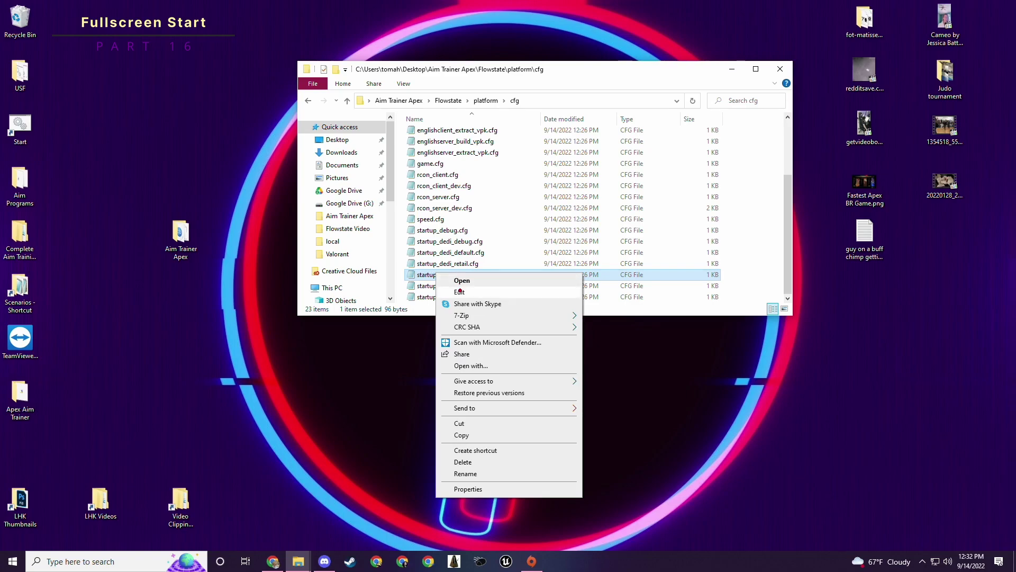
pyautogui.click(468, 365)
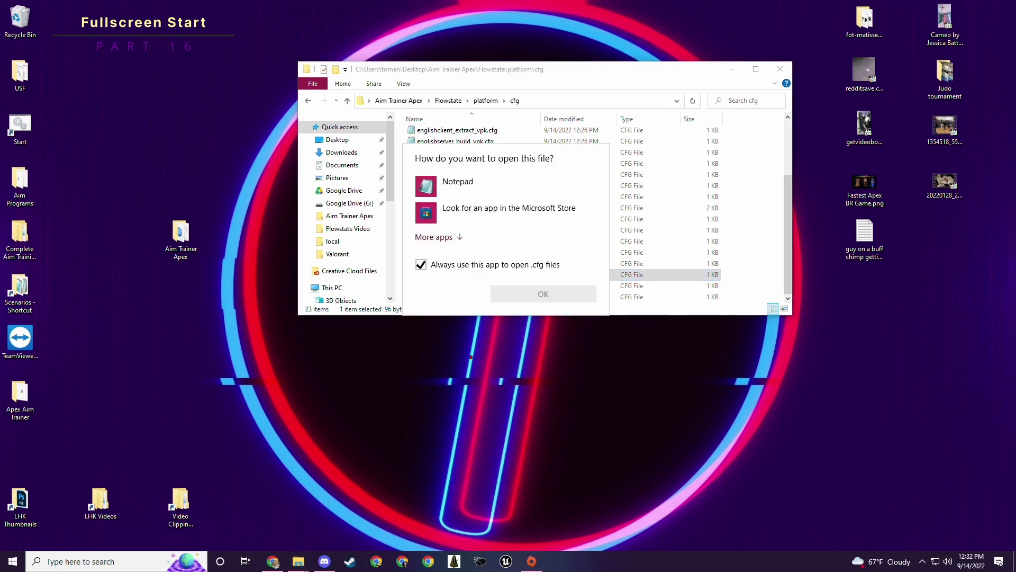
pyautogui.click(458, 186)
# Change startup_default.cfg to use -fullscreen instead of -windowed, save it, and close Notepad
pyautogui.click(537, 293)
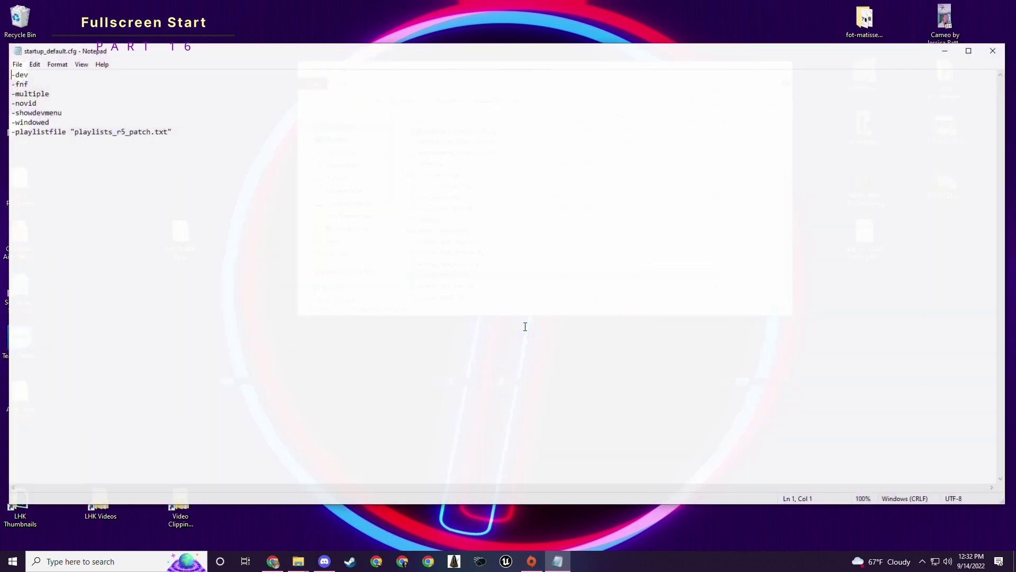
pyautogui.moveTo(69, 50); pyautogui.dragTo(220, 95)
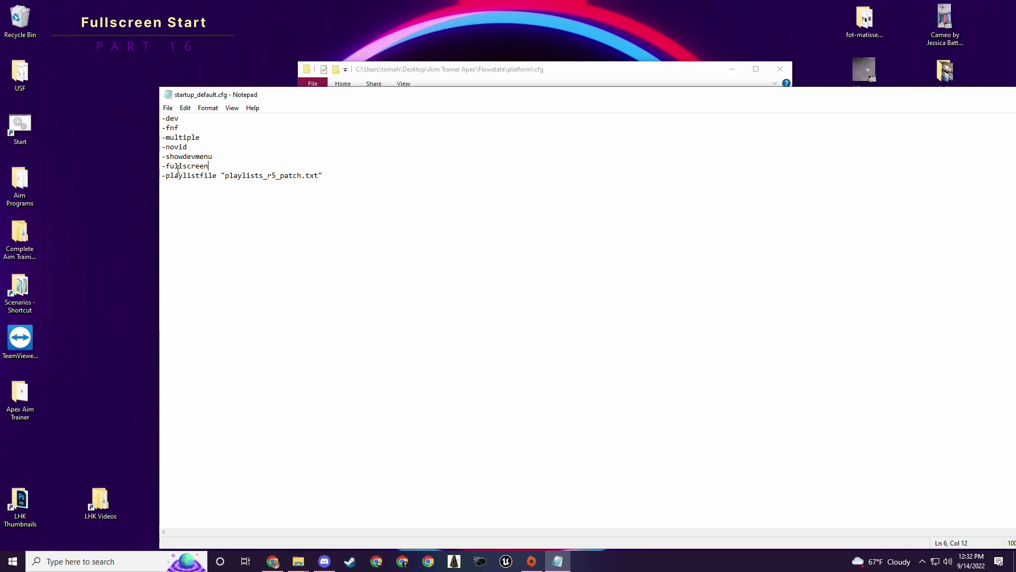
pyautogui.moveTo(958, 91); pyautogui.dragTo(697, 67)
pyautogui.click(885, 71)
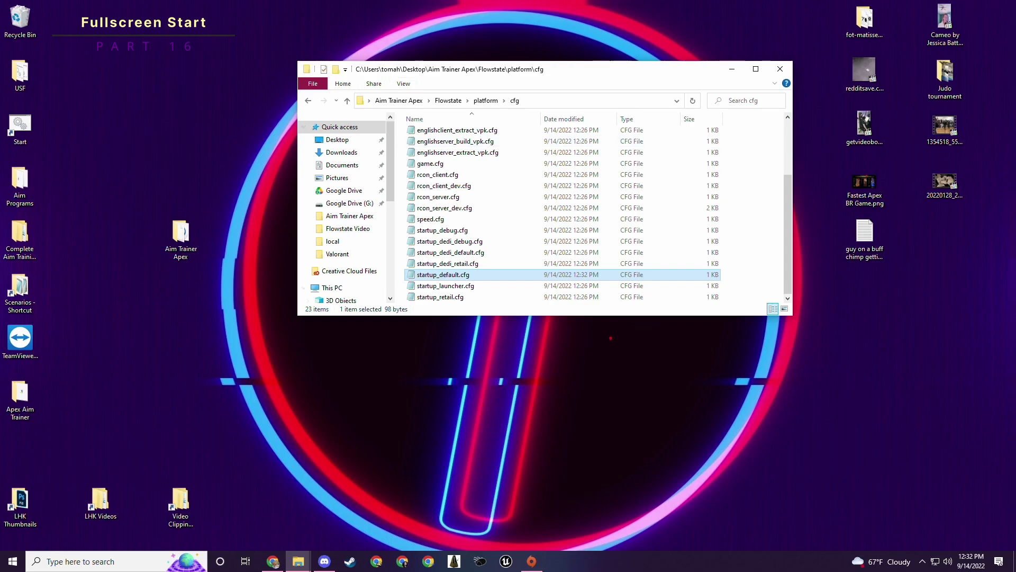
# Return to the Flowstate folder and run r5apex.exe to reach the game's main menu
pyautogui.click(447, 100)
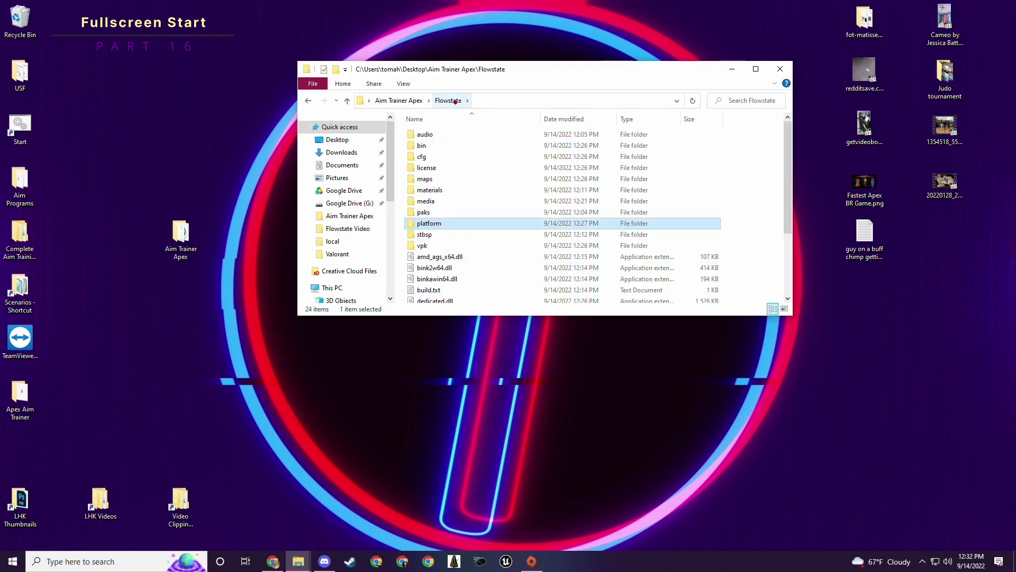
pyautogui.scroll(-3, 526, 209)
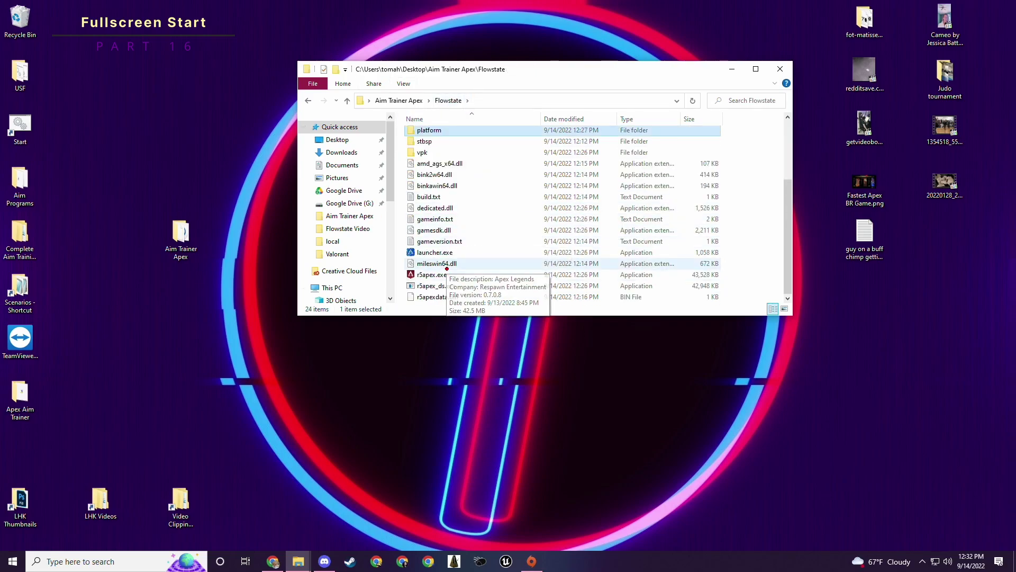
pyautogui.doubleClick(470, 274)
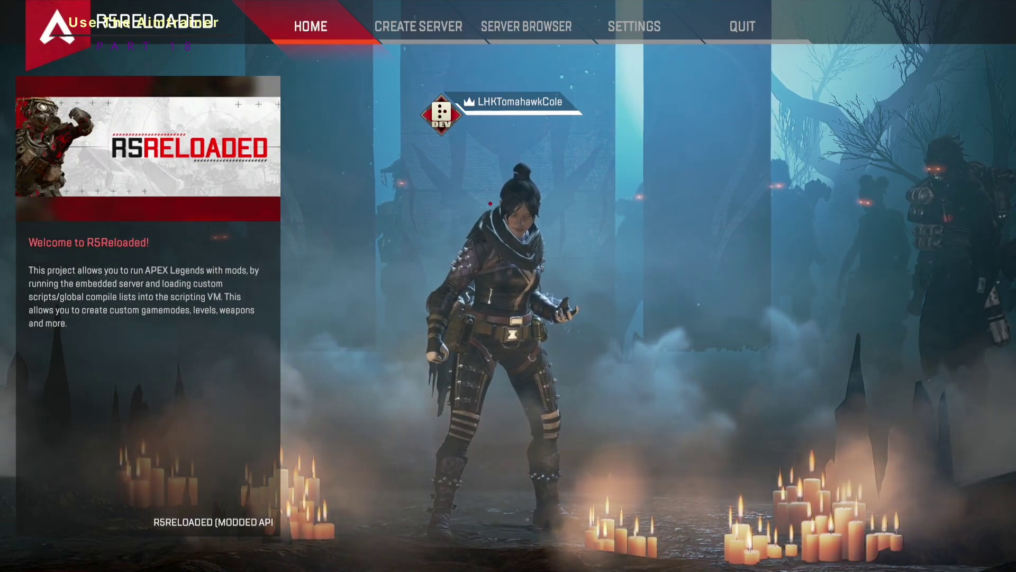
# Create an Offline server with the default name on Kings Canyon S2 using the Flowstate Aim Trainer playlist, and start it
pyautogui.click(418, 27)
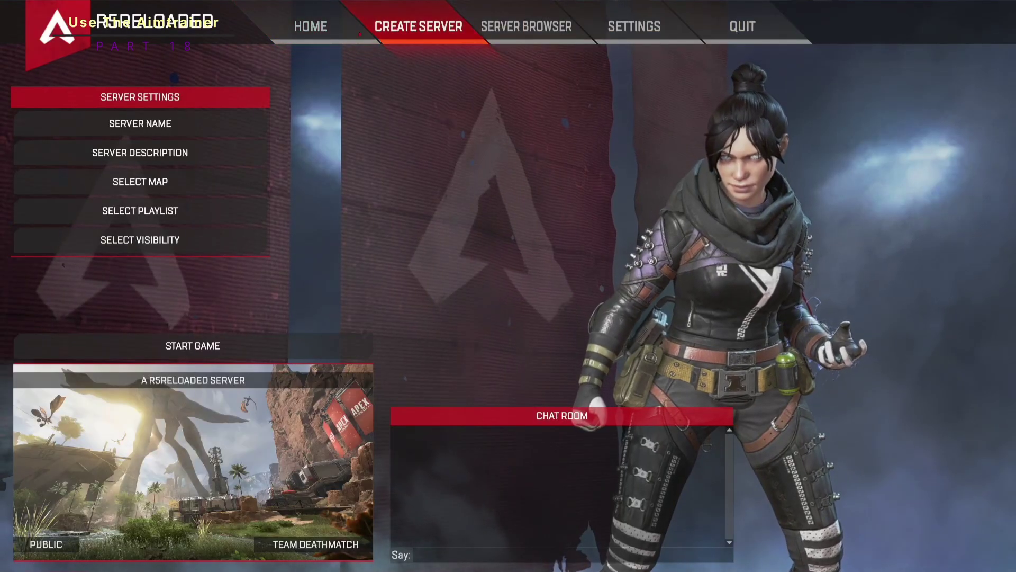
pyautogui.click(161, 122)
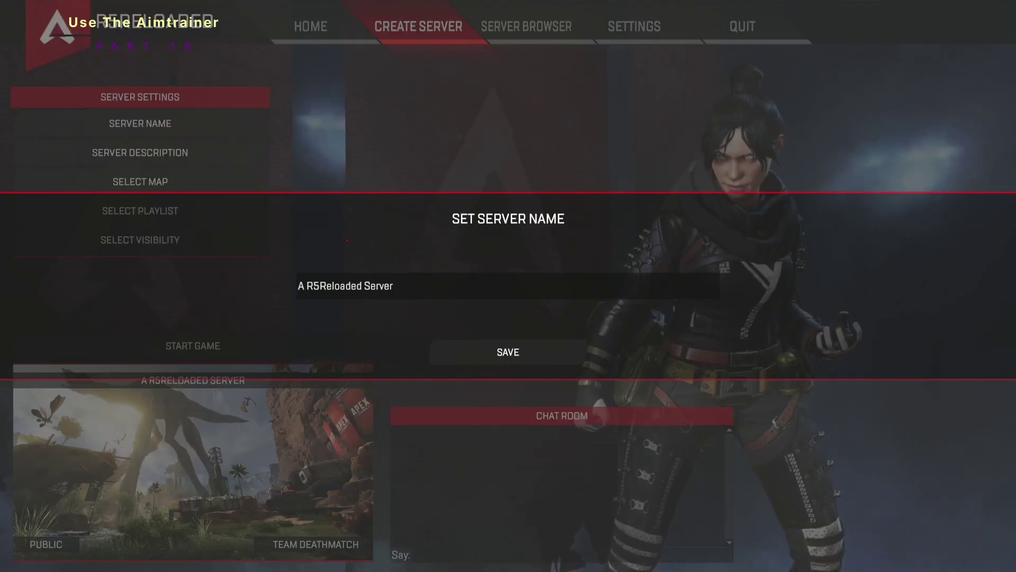
pyautogui.click(476, 346)
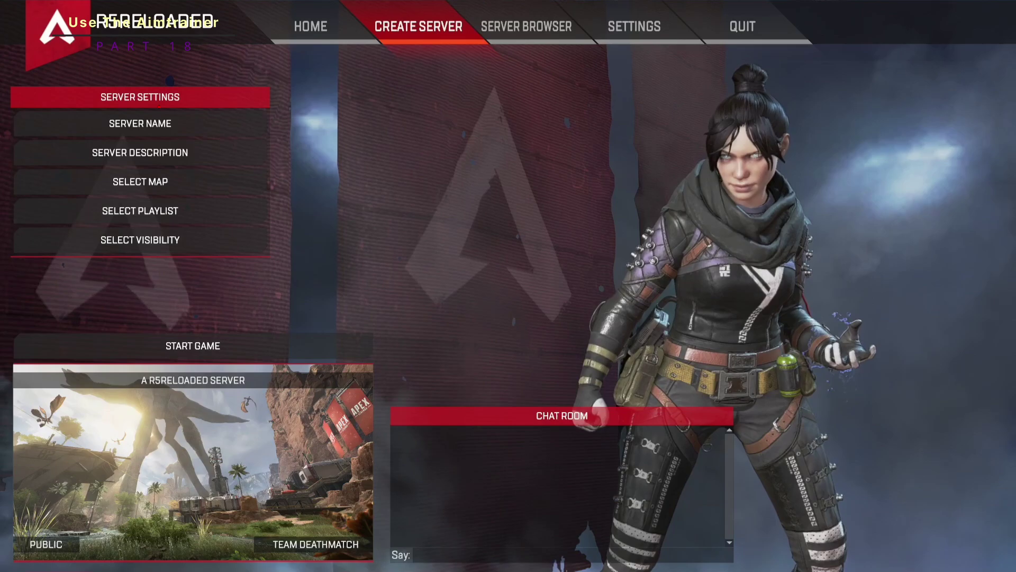
pyautogui.click(159, 181)
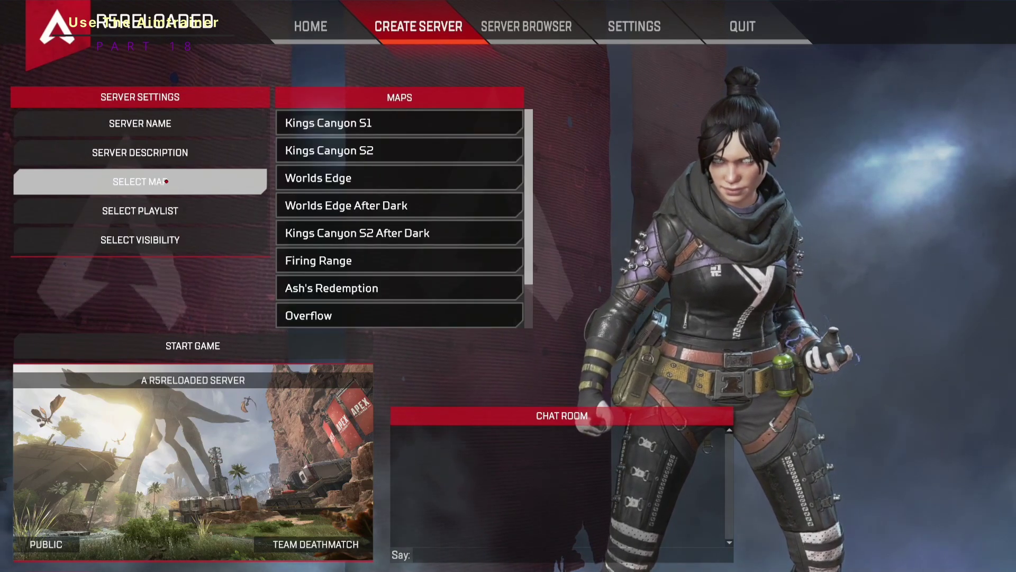
pyautogui.click(384, 151)
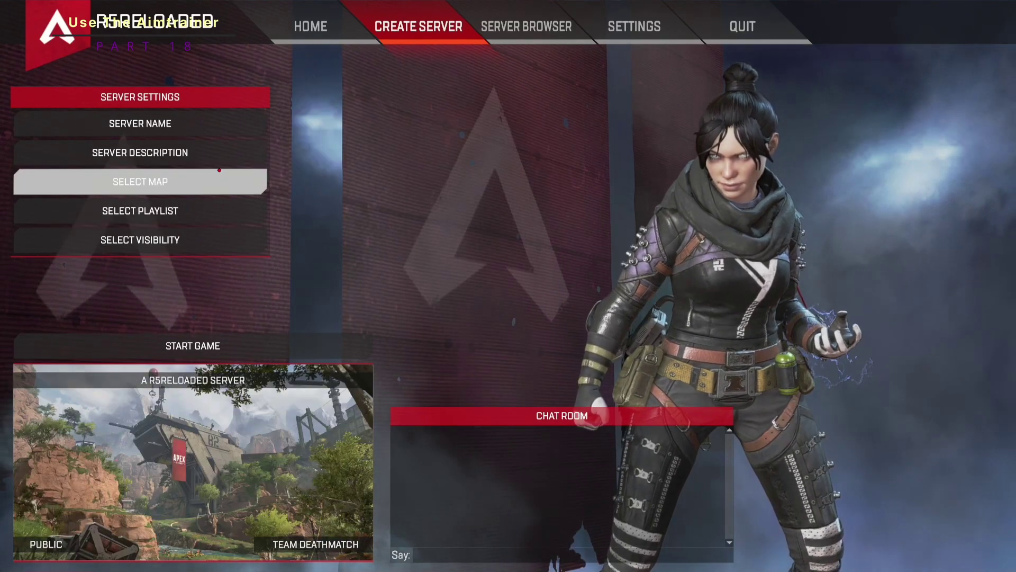
pyautogui.click(140, 211)
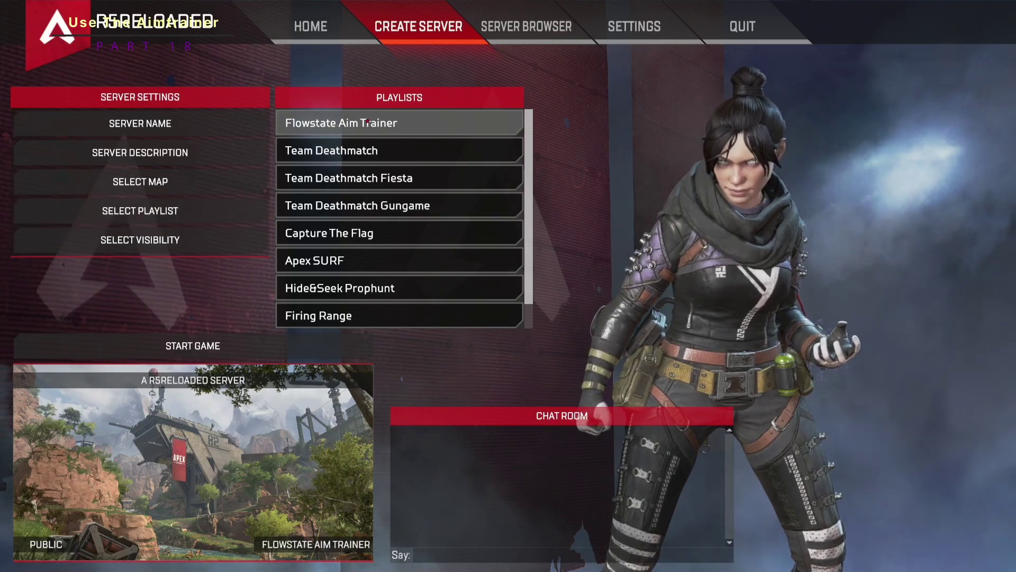
pyautogui.click(328, 125)
pyautogui.click(139, 240)
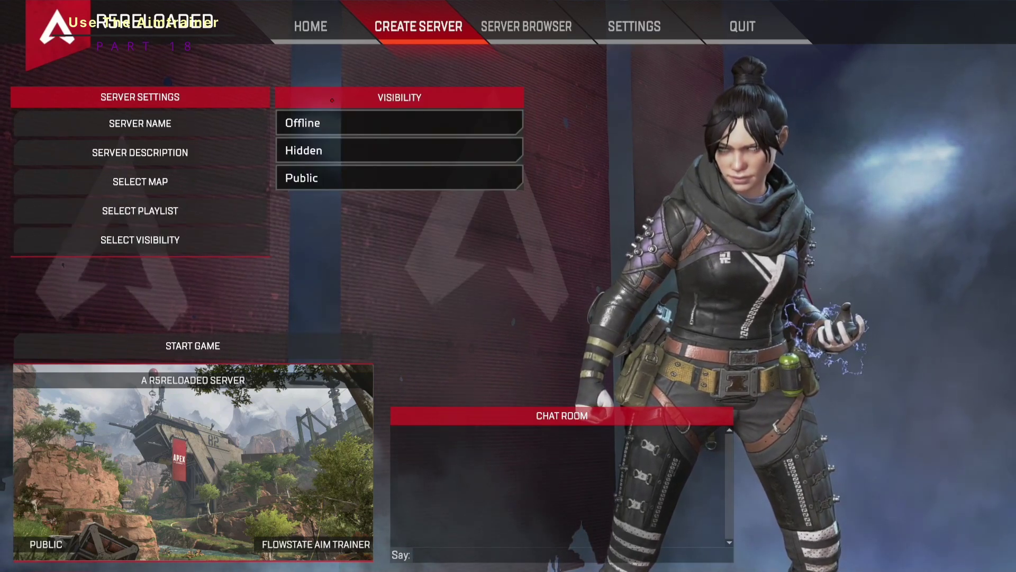
pyautogui.click(331, 122)
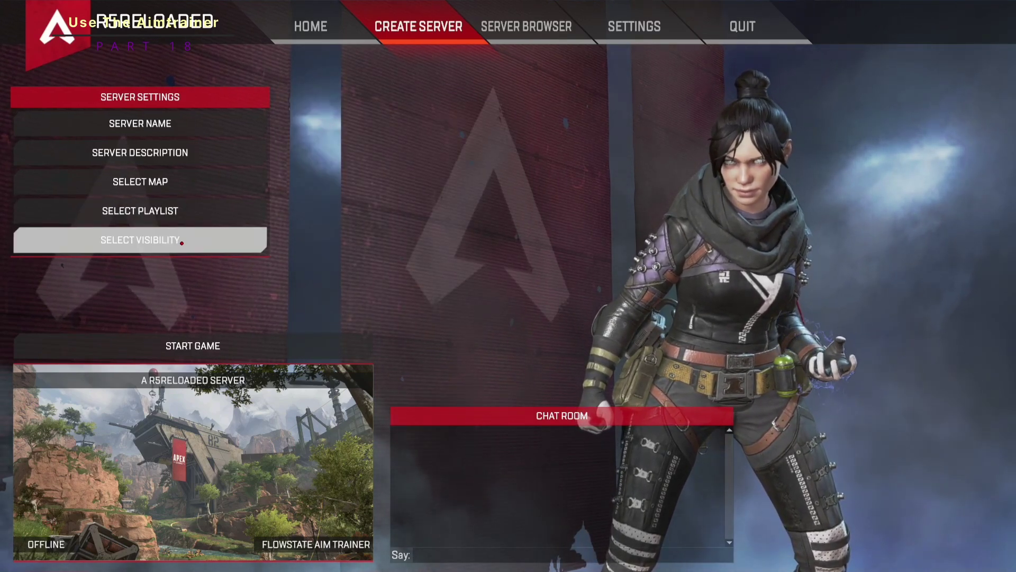
pyautogui.click(225, 345)
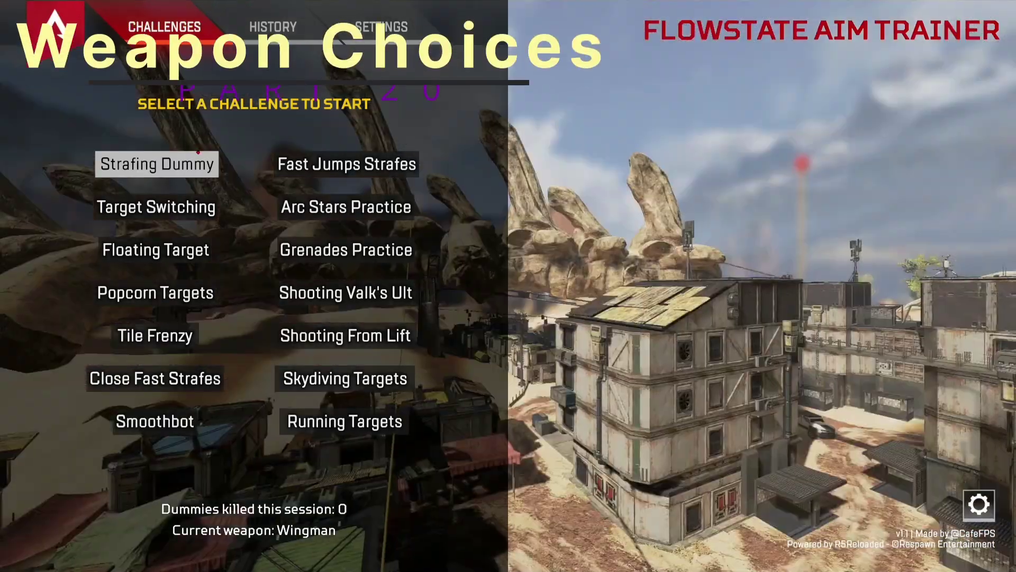
# Switch to the SETTINGS tab once the Aim Trainer challenge list loads
pyautogui.click(381, 27)
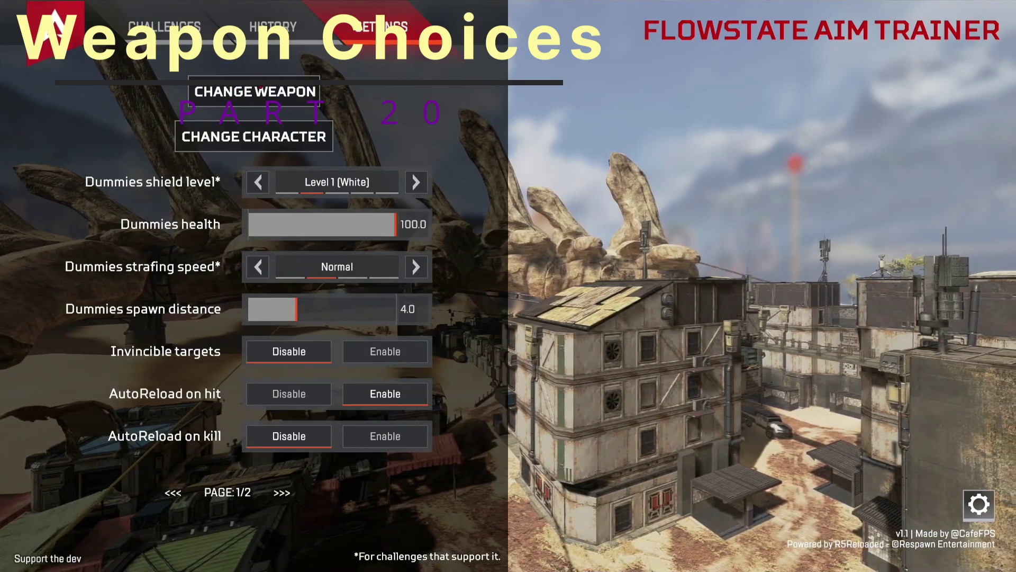
# Open the weapon selector and browse the SMG, rifle, marksman and hitscan categories
pyautogui.click(262, 91)
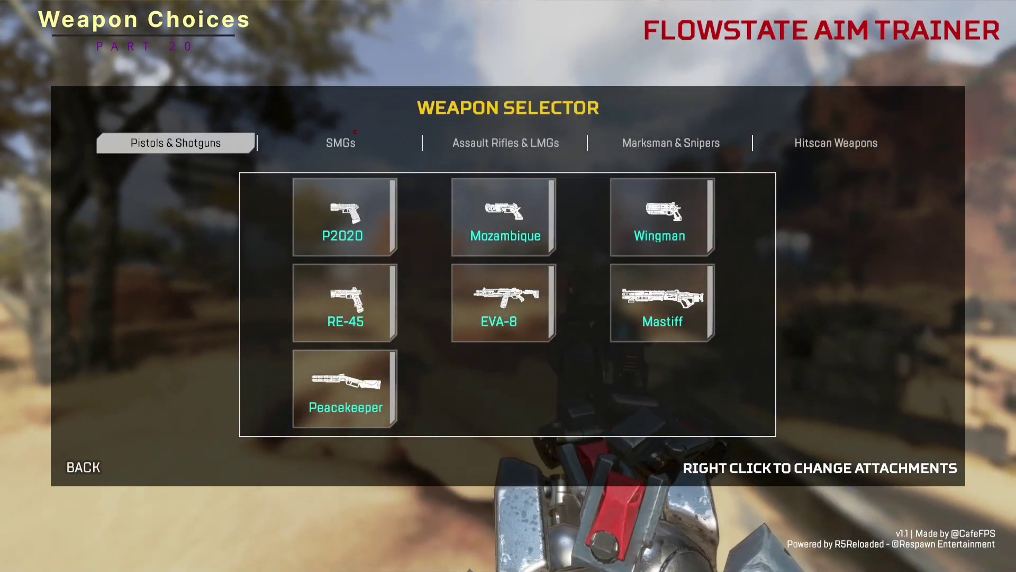
pyautogui.click(285, 138)
pyautogui.click(519, 148)
pyautogui.click(836, 143)
pyautogui.click(671, 143)
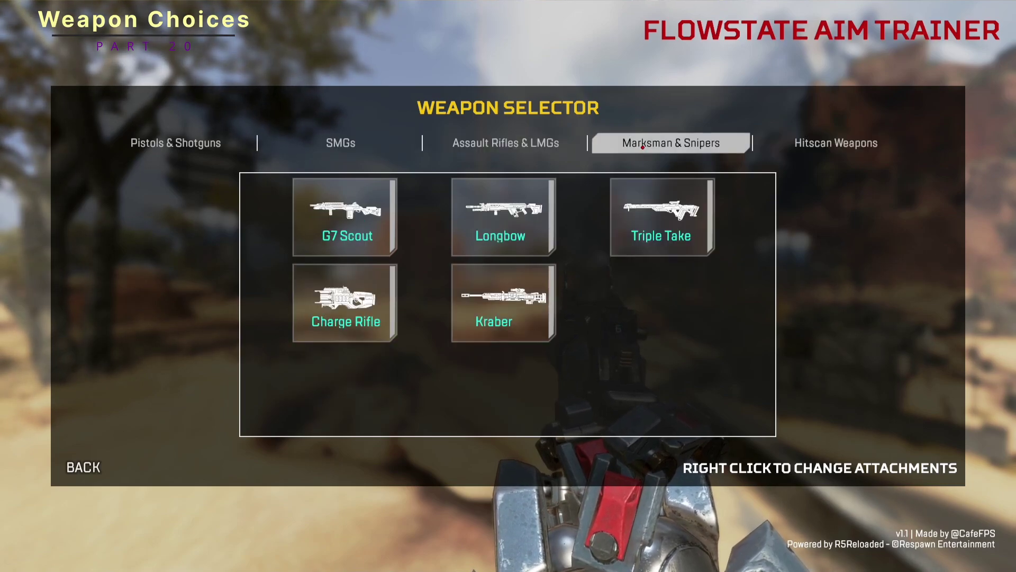
pyautogui.click(445, 149)
pyautogui.click(339, 144)
pyautogui.click(467, 141)
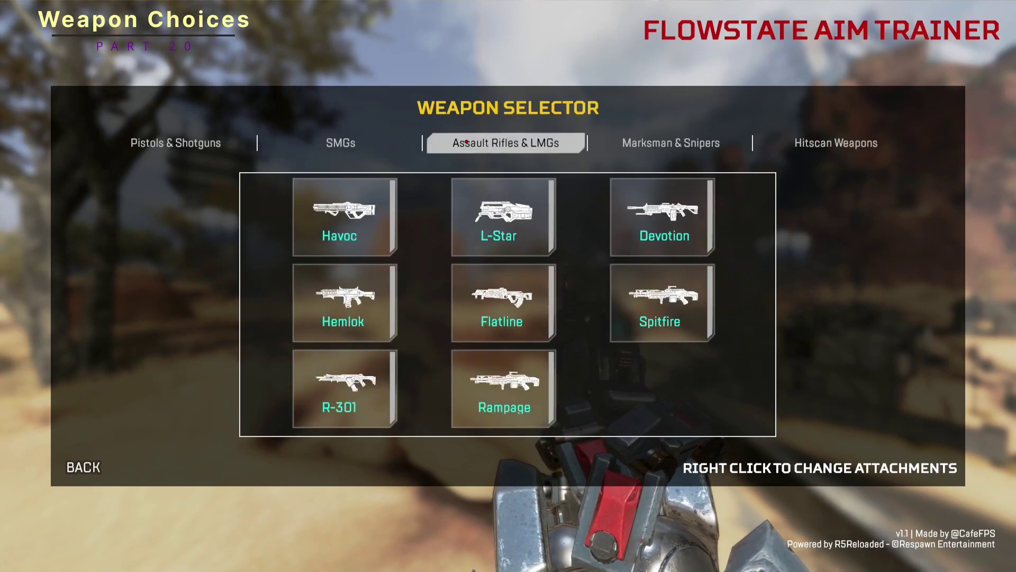
pyautogui.click(416, 149)
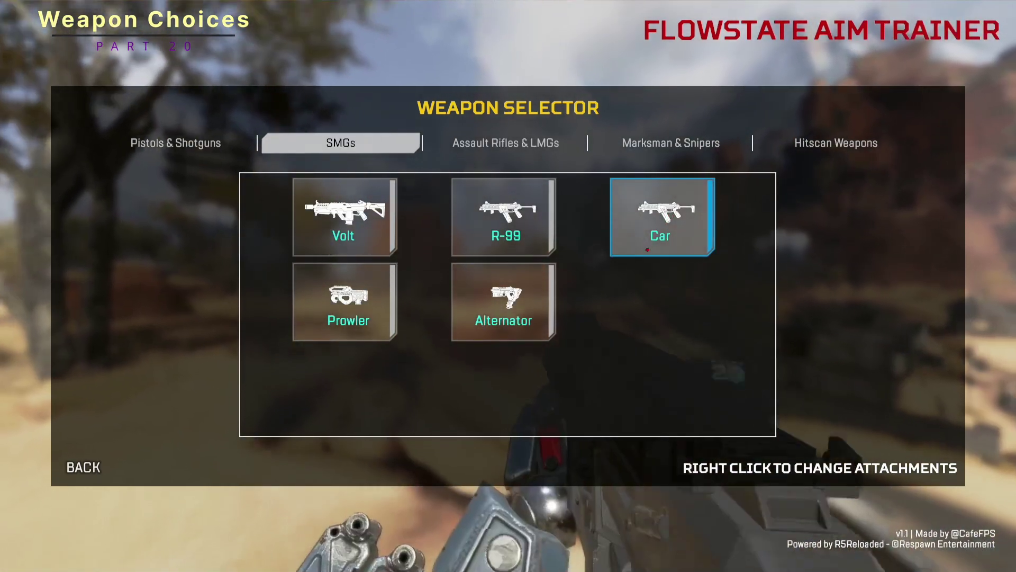
# Inspect the Car's optic, laser, stock and magazine attachments and swap its stock
pyautogui.rightClick(652, 246)
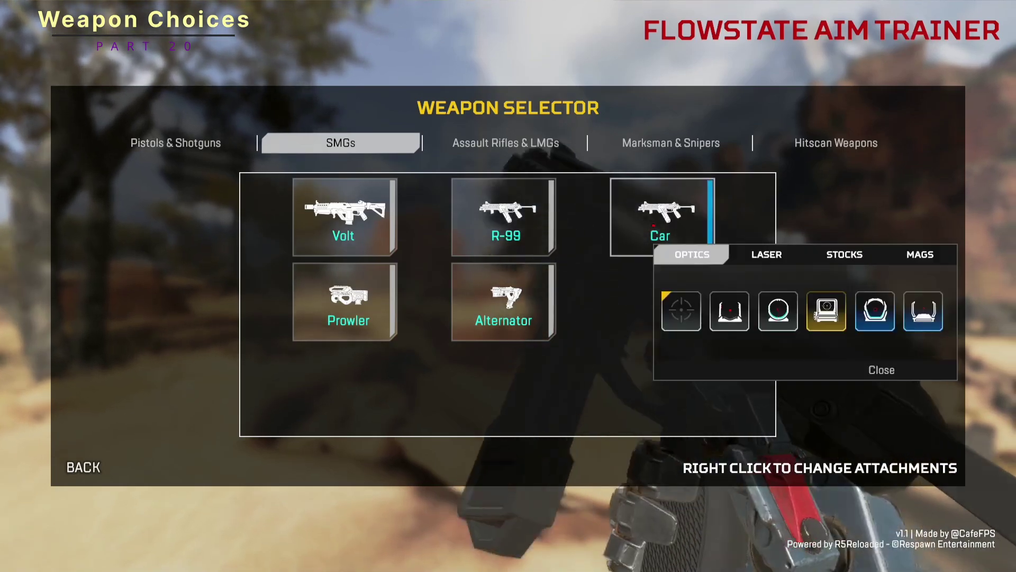
pyautogui.click(767, 254)
pyautogui.click(844, 254)
pyautogui.click(920, 254)
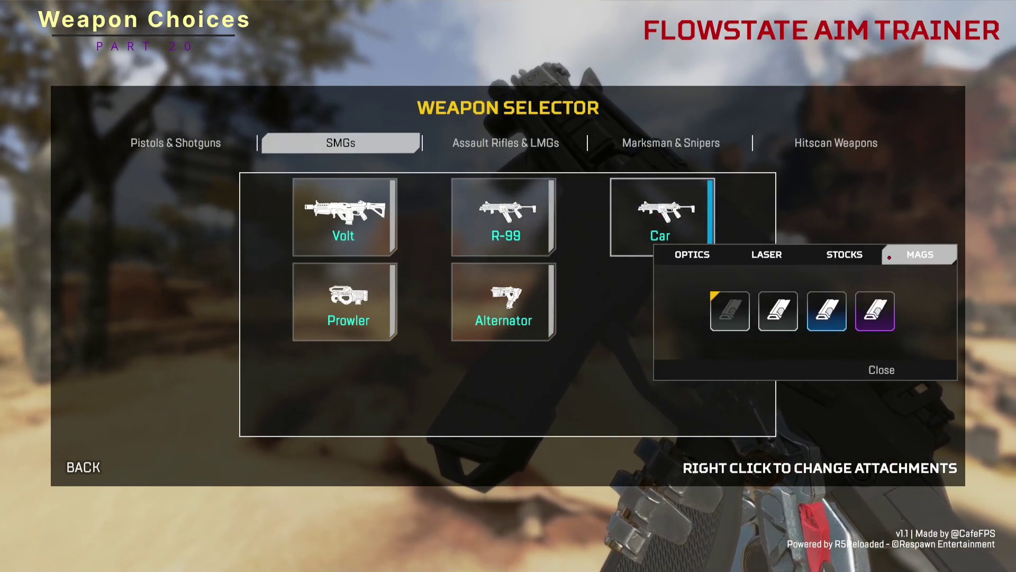
pyautogui.click(845, 254)
pyautogui.click(757, 256)
pyautogui.click(692, 254)
pyautogui.click(763, 254)
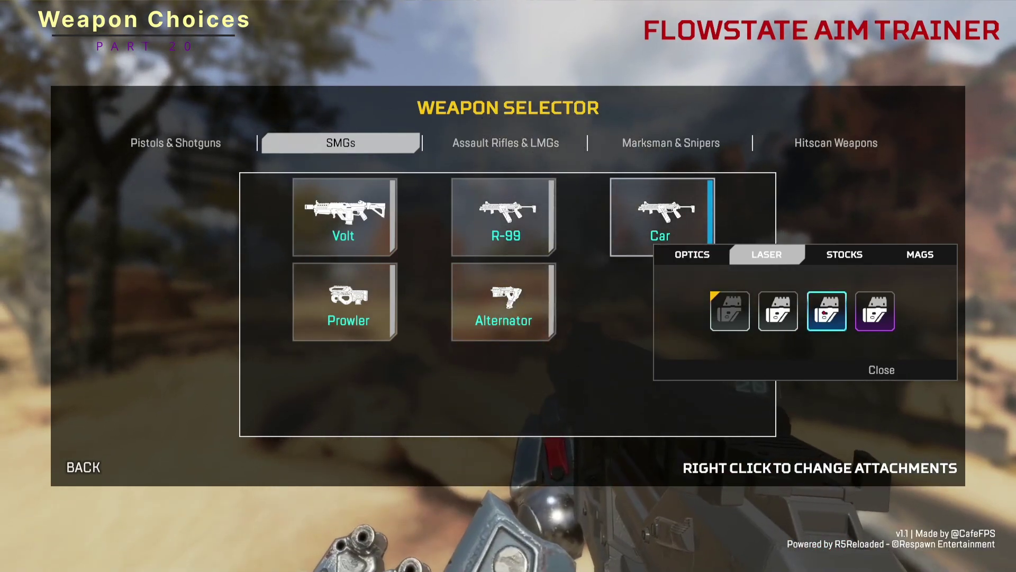
pyautogui.click(693, 254)
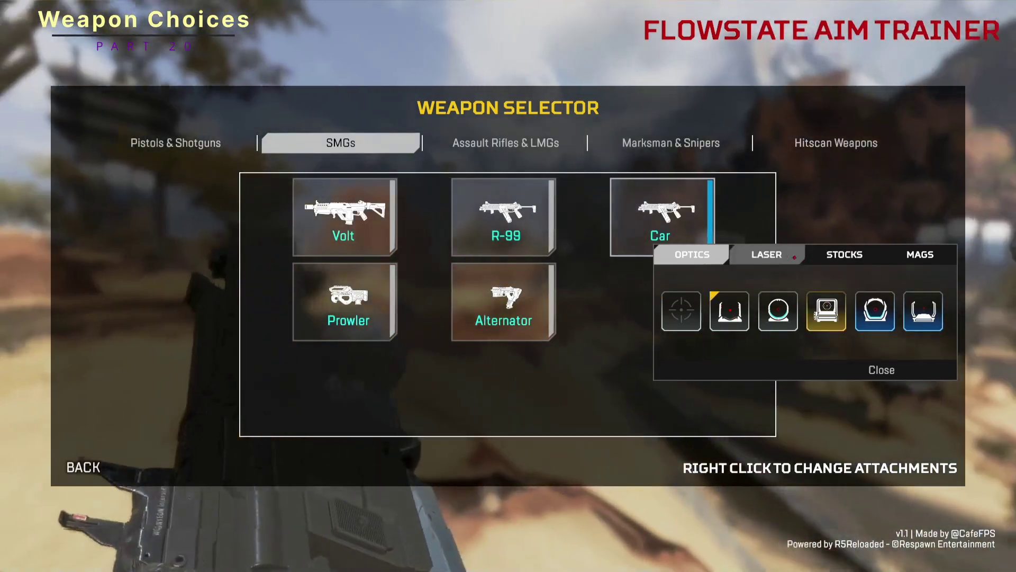
pyautogui.click(766, 254)
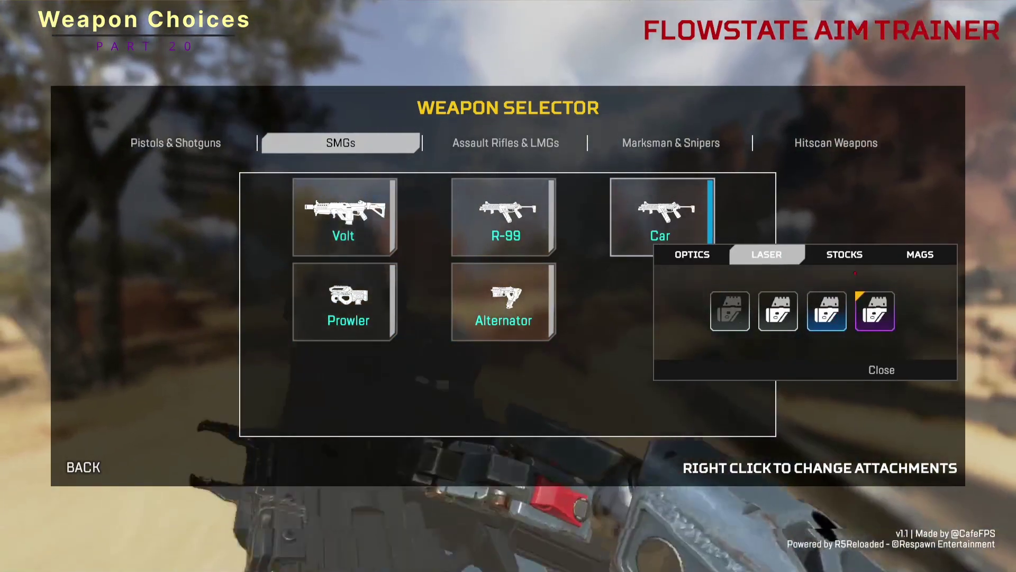
pyautogui.click(850, 256)
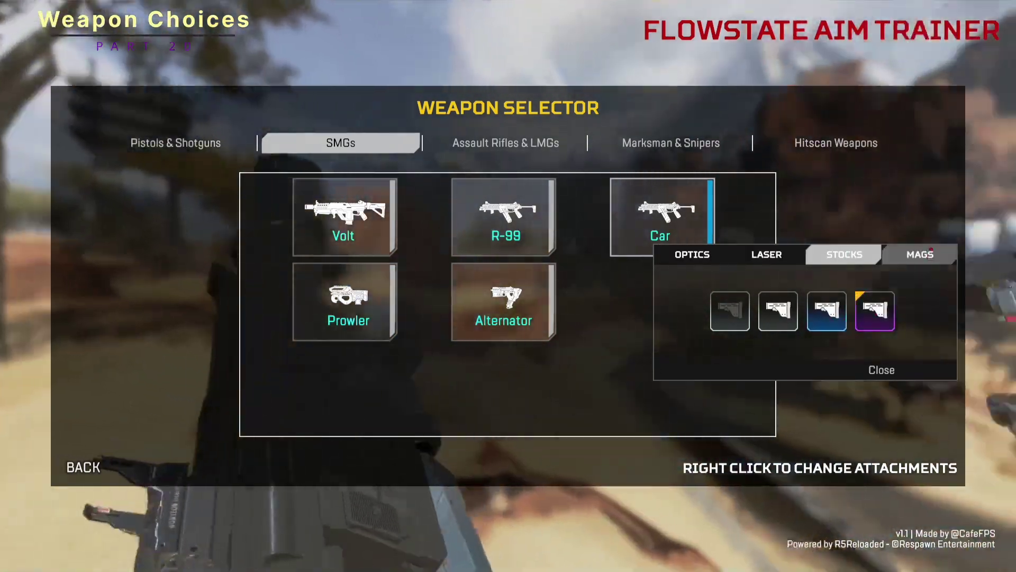
pyautogui.click(921, 254)
pyautogui.click(881, 311)
pyautogui.click(845, 254)
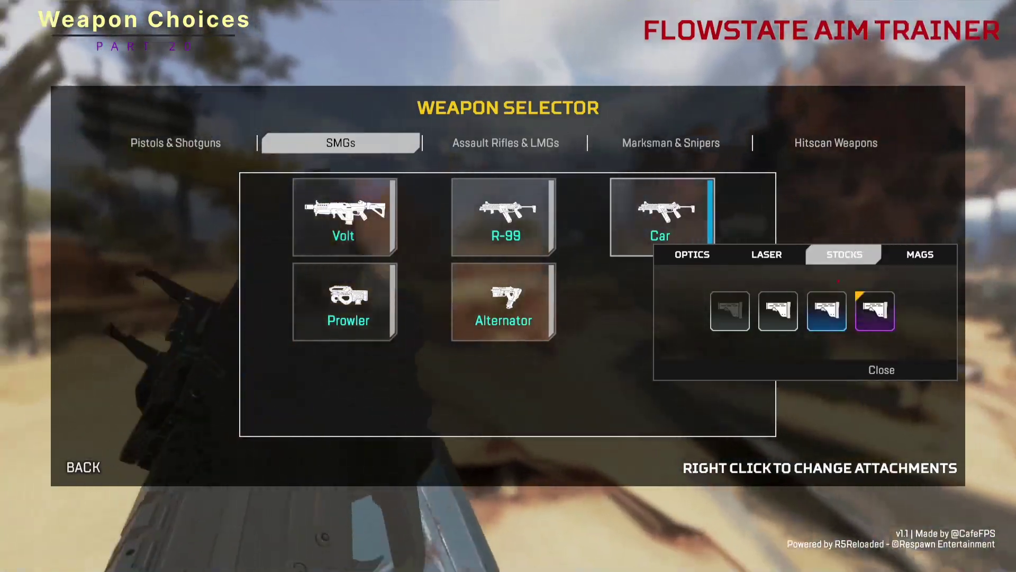
pyautogui.click(827, 311)
pyautogui.click(804, 399)
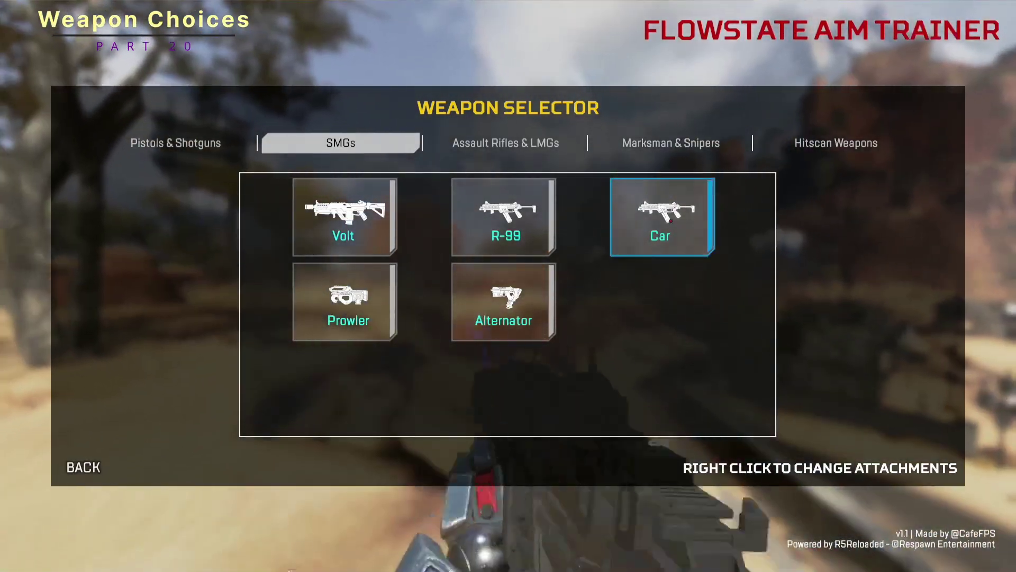
# Equip the Hitscan weapon from Hitscan Weapons, after briefly trying Hitscan Auto
pyautogui.click(537, 141)
pyautogui.click(671, 143)
pyautogui.click(836, 143)
pyautogui.click(339, 216)
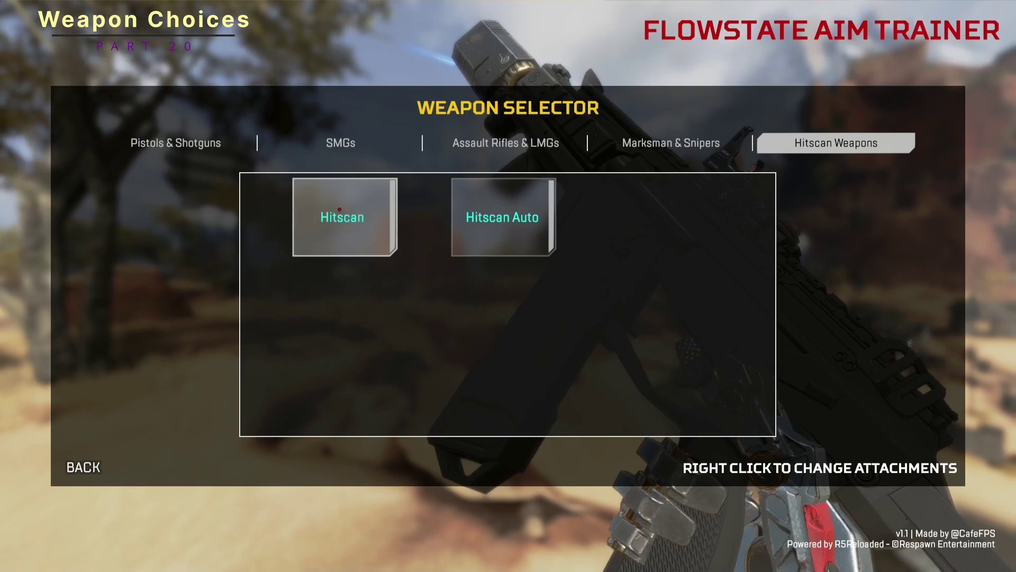
pyautogui.click(483, 218)
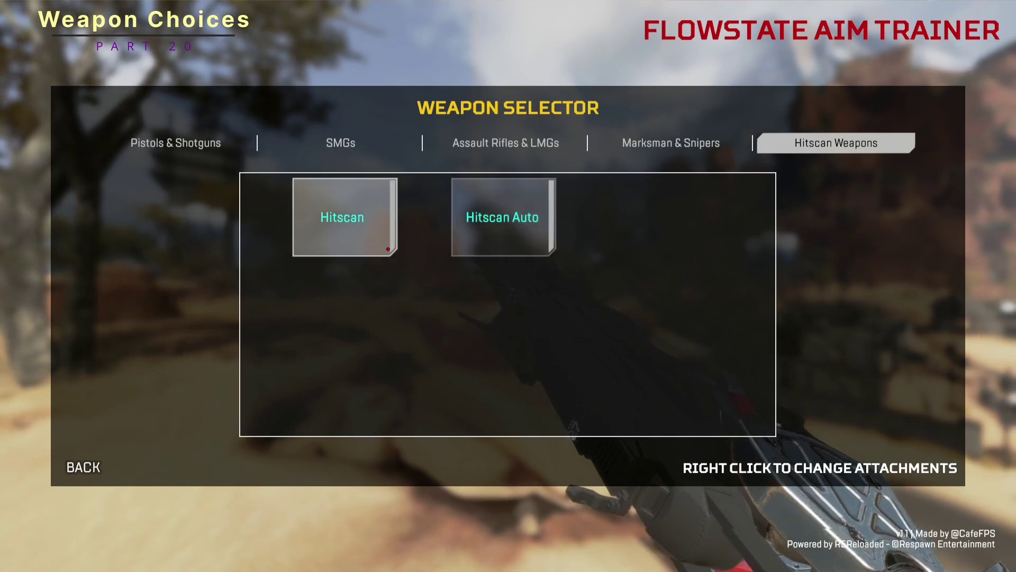
pyautogui.click(339, 216)
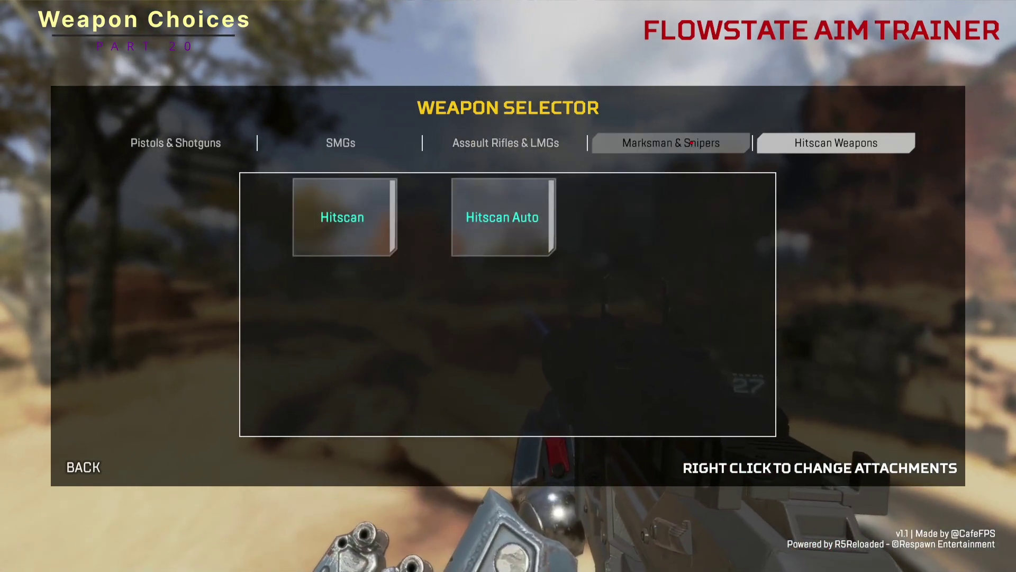
pyautogui.click(671, 143)
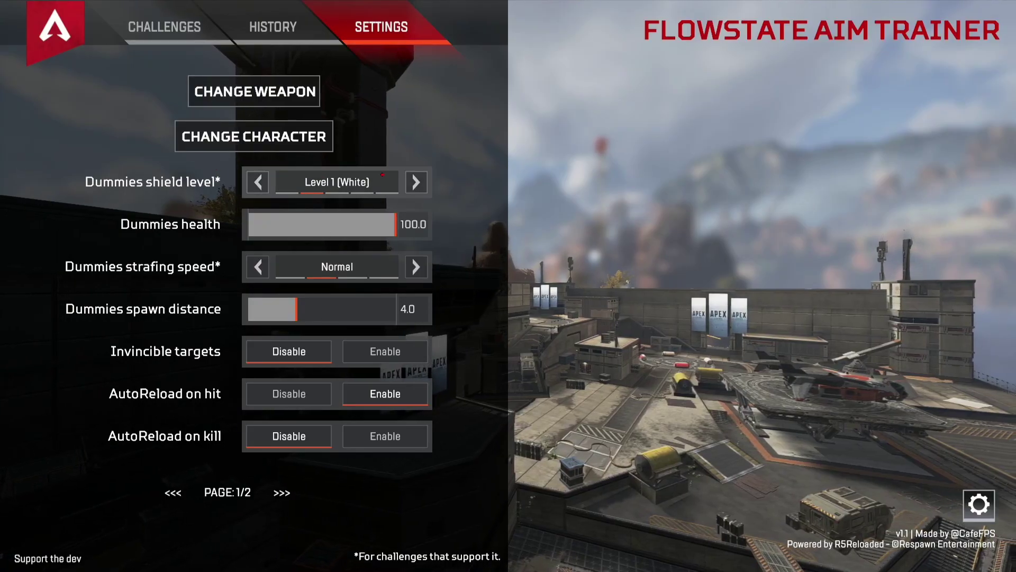
# Set dummy shields to Level 4 (Red), spawn distance 2.5, and auto-reload on kill instead of on hit
pyautogui.click(382, 180)
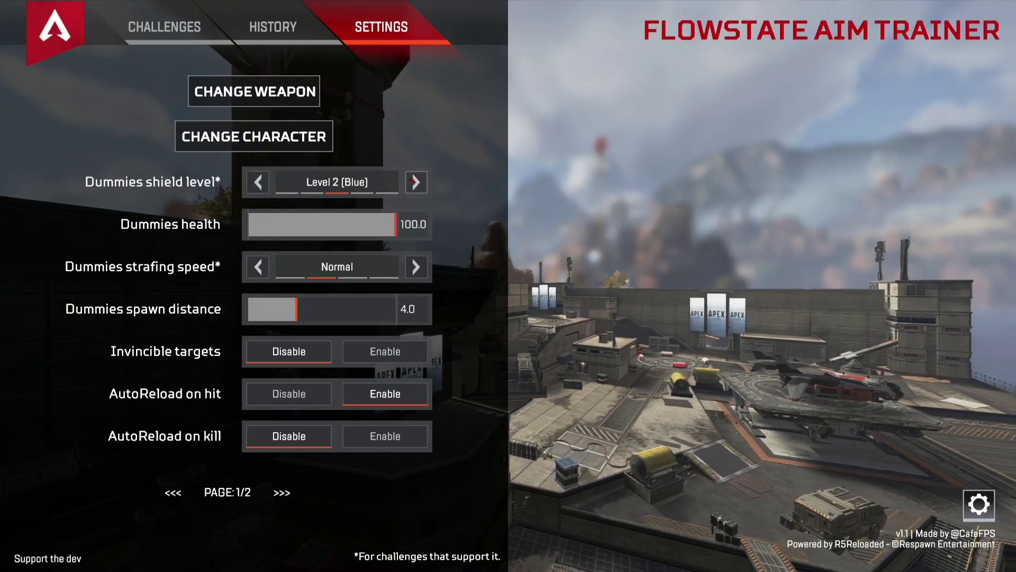
pyautogui.click(383, 180)
pyautogui.click(382, 180)
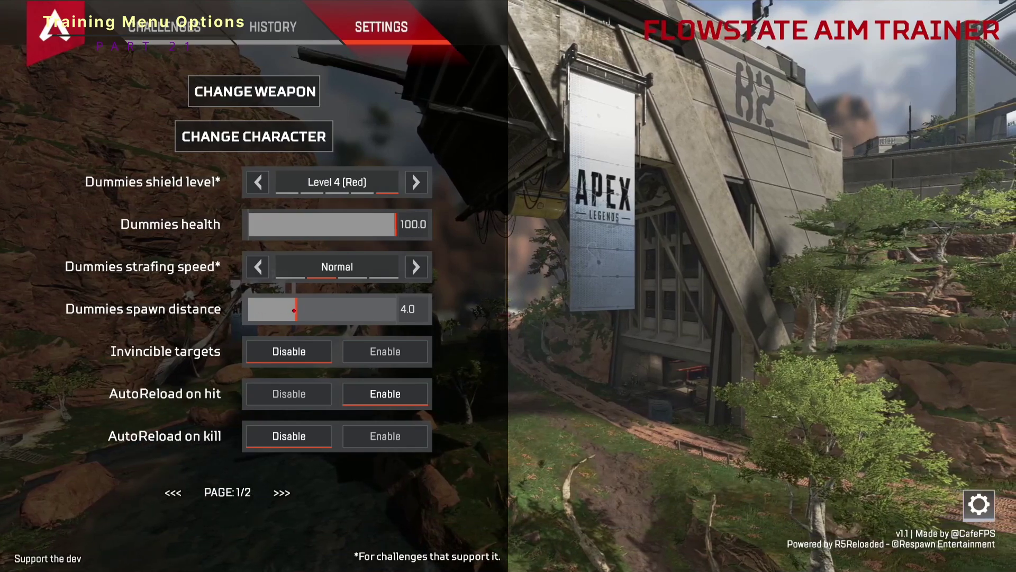
pyautogui.moveTo(294, 310); pyautogui.dragTo(271, 317)
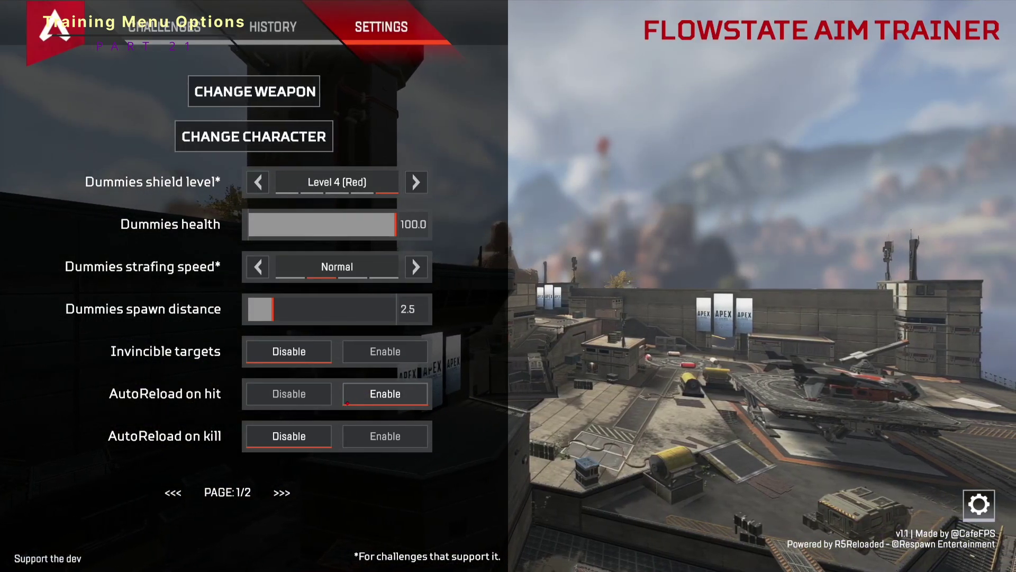
pyautogui.click(289, 394)
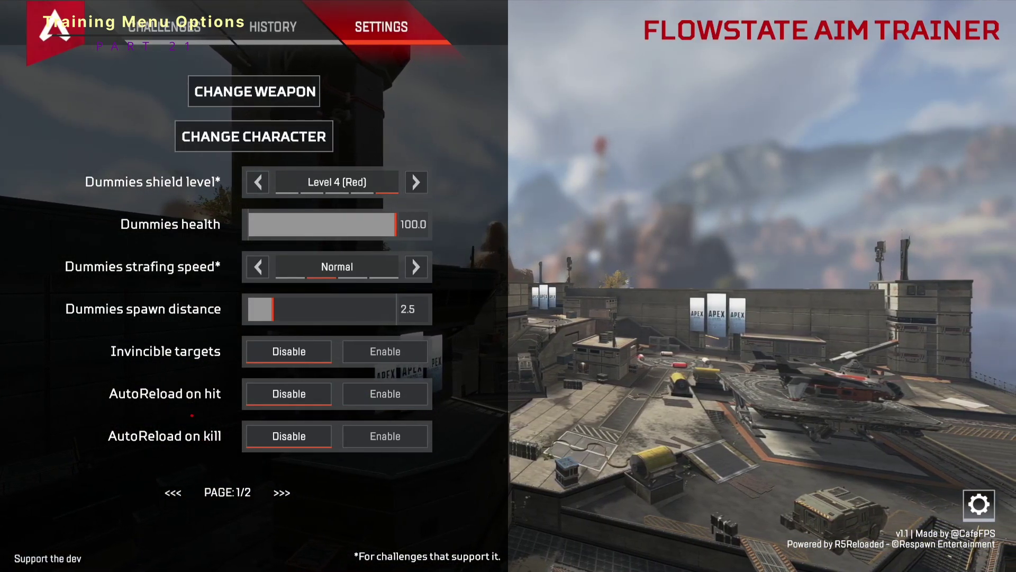
pyautogui.click(376, 437)
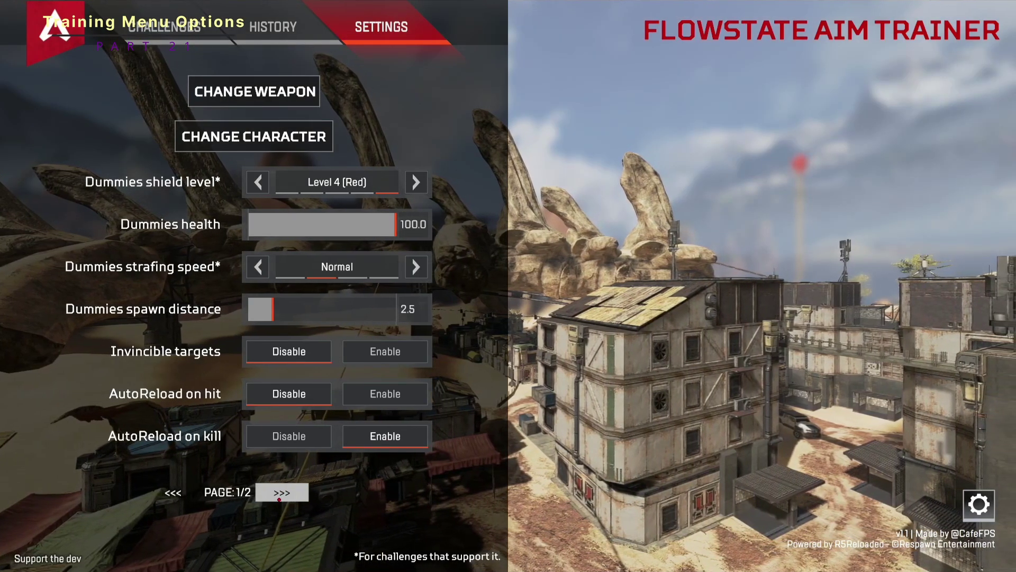
# On the second settings page, cycle the dummies' colour through the options back to Random
pyautogui.click(280, 495)
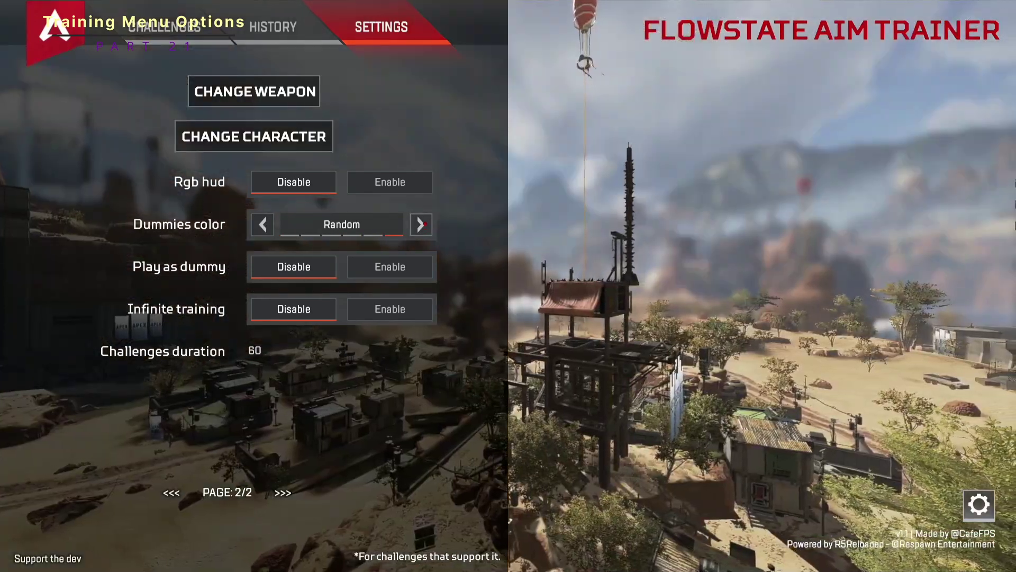
pyautogui.click(422, 224)
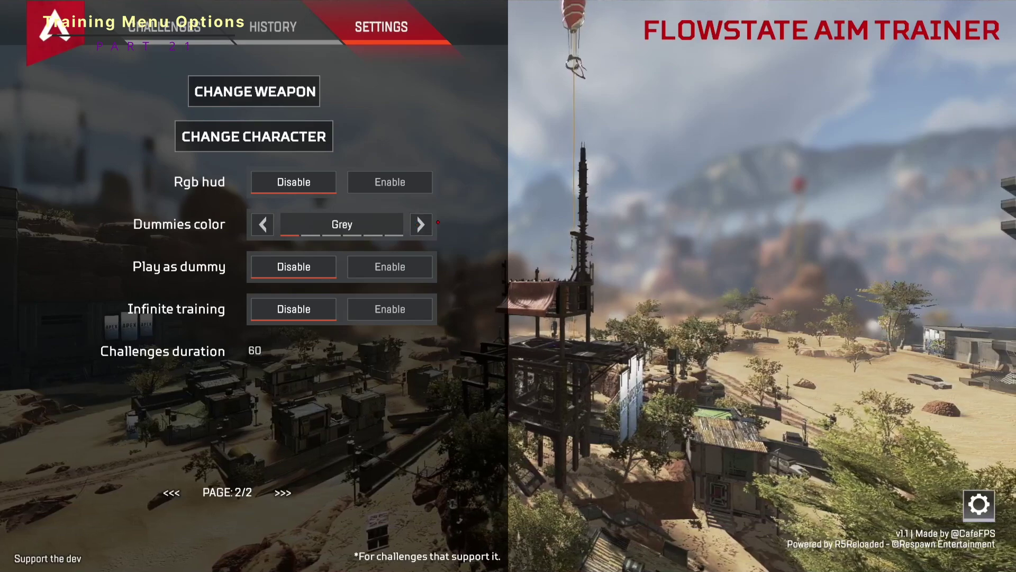
pyautogui.click(422, 224)
pyautogui.click(422, 224)
pyautogui.click(421, 224)
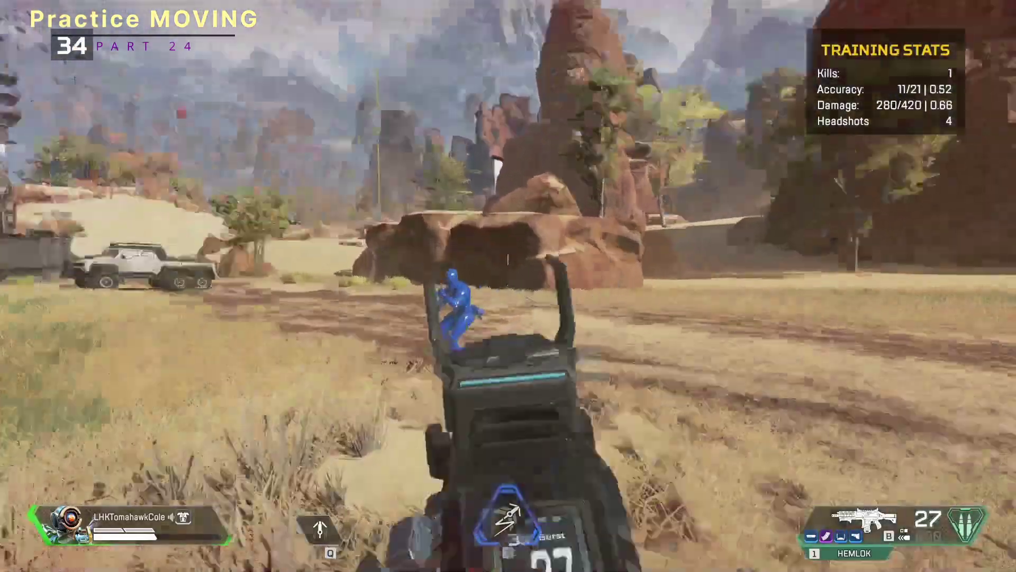
# Hip-fire Hemlok bursts at the strafing blue dummy
pyautogui.click(508, 286)
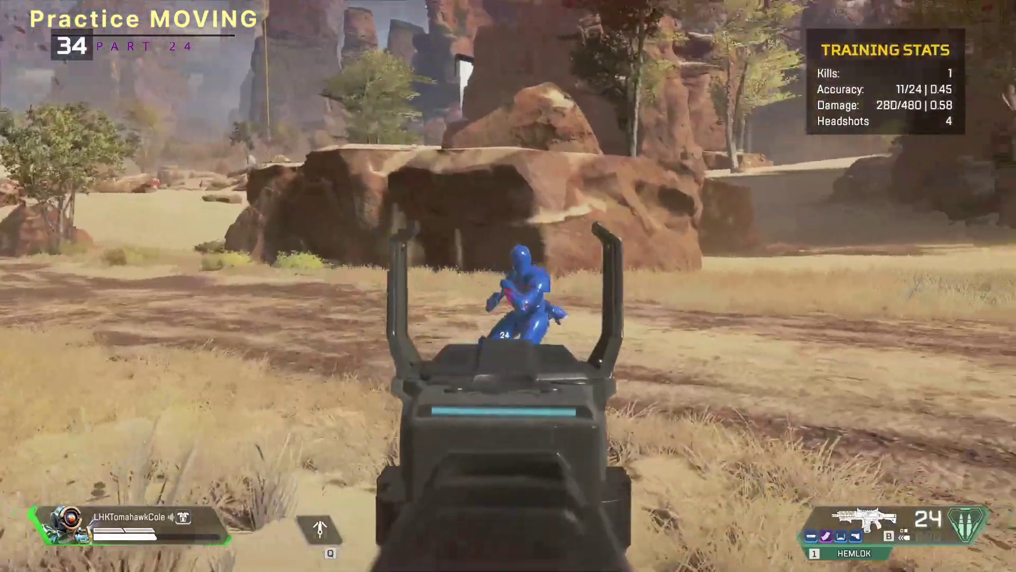
pyautogui.click(509, 285)
pyautogui.click(508, 286)
pyautogui.click(508, 286)
pyautogui.click(508, 286)
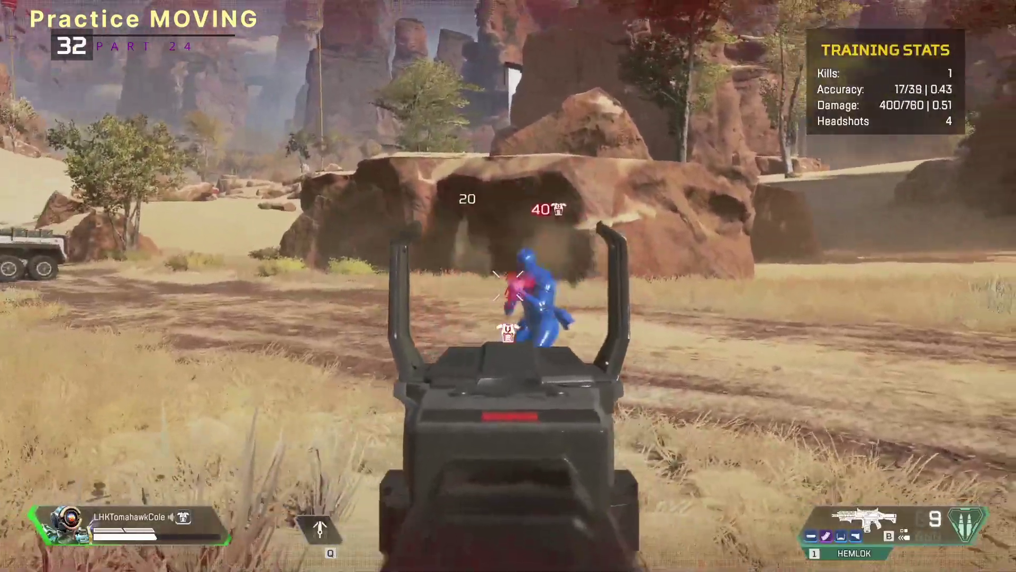
pyautogui.click(508, 285)
pyautogui.click(508, 286)
pyautogui.click(508, 285)
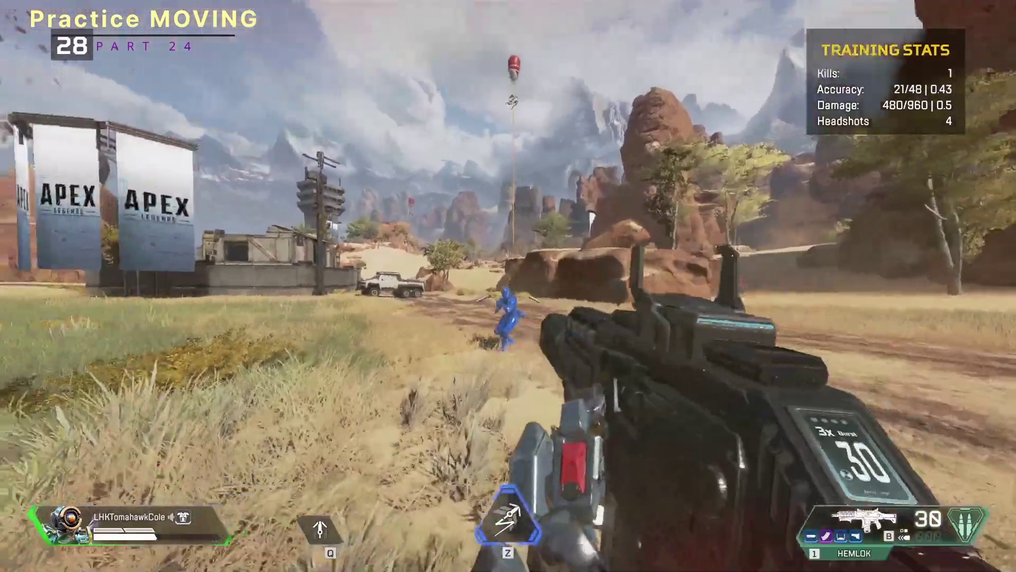
# Aim down sights and empty the Hemlok magazine in bursts into the moving red dummy
pyautogui.rightClick(508, 286)
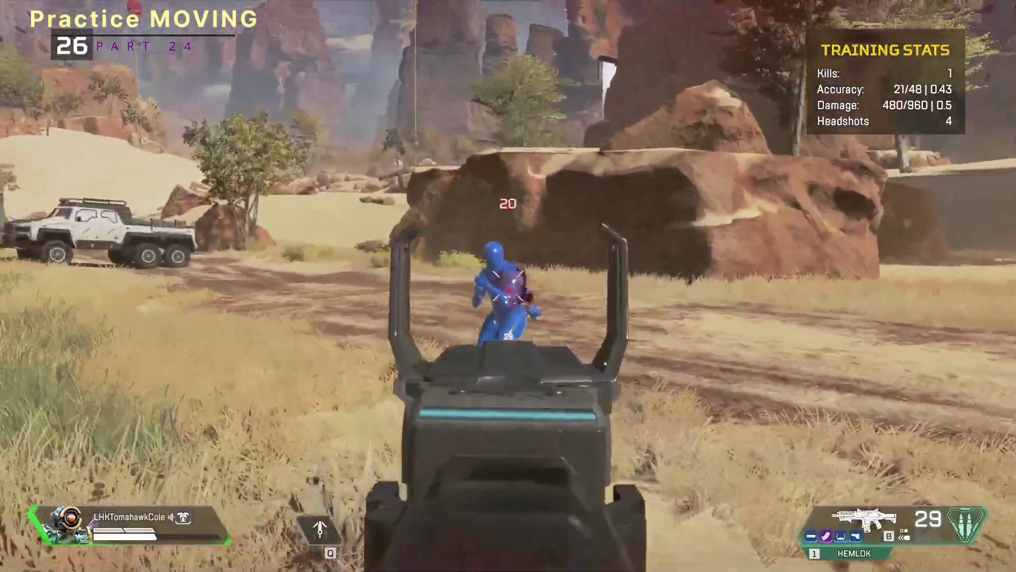
pyautogui.click(508, 286)
pyautogui.click(508, 286)
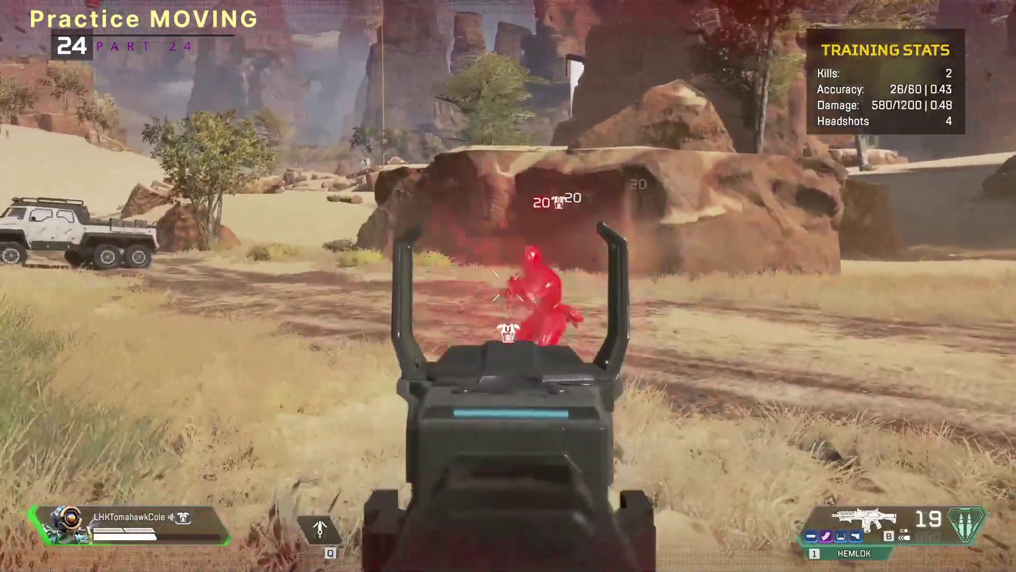
pyautogui.click(509, 286)
pyautogui.click(508, 286)
pyautogui.click(508, 286)
pyautogui.click(508, 286)
pyautogui.click(508, 286)
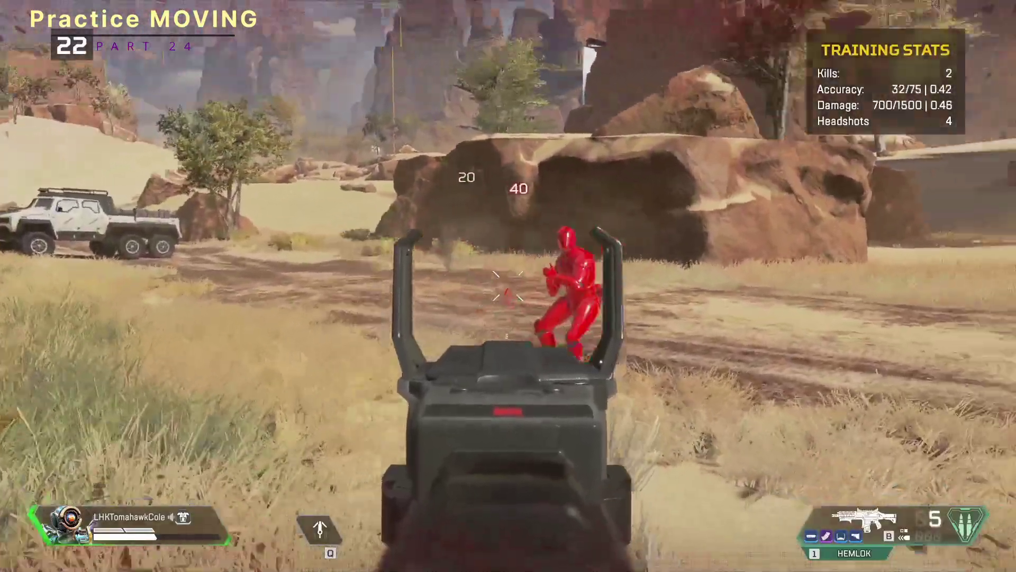
pyautogui.click(508, 285)
pyautogui.click(508, 286)
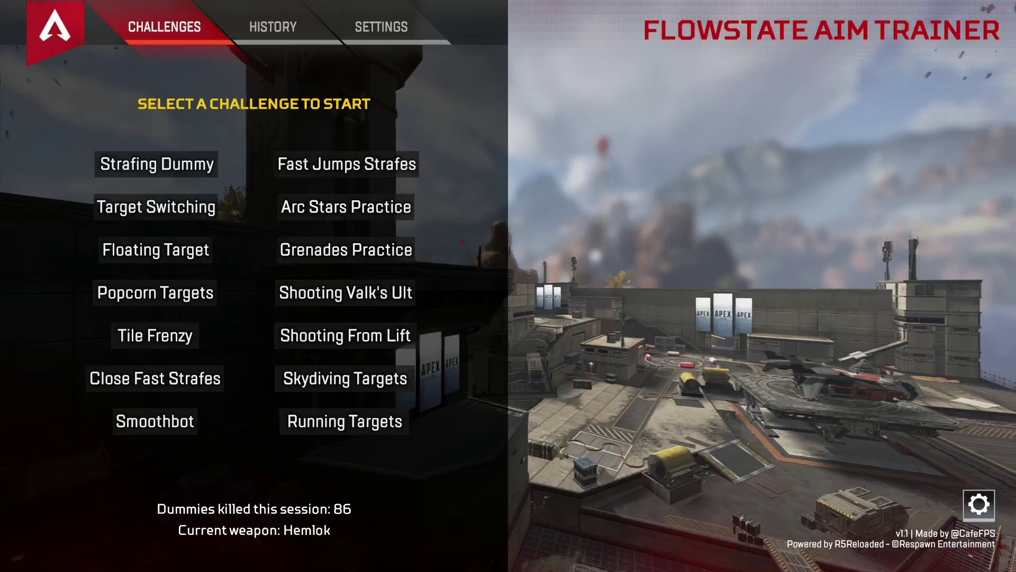
# Exit the aim trainer to the lobby and join a public server from the server browser
pyautogui.press('Escape')
pyautogui.click(487, 330)
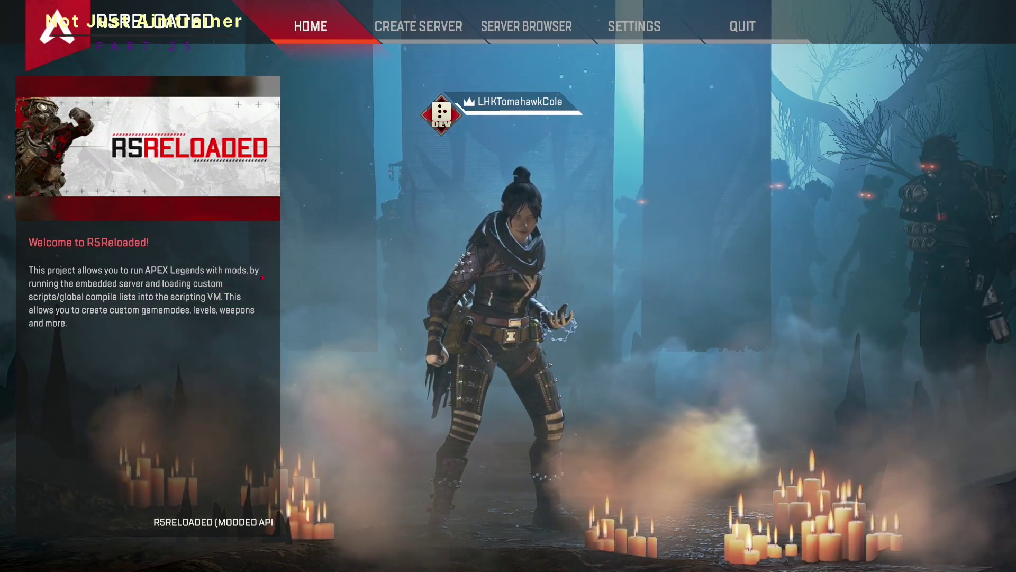
pyautogui.click(498, 30)
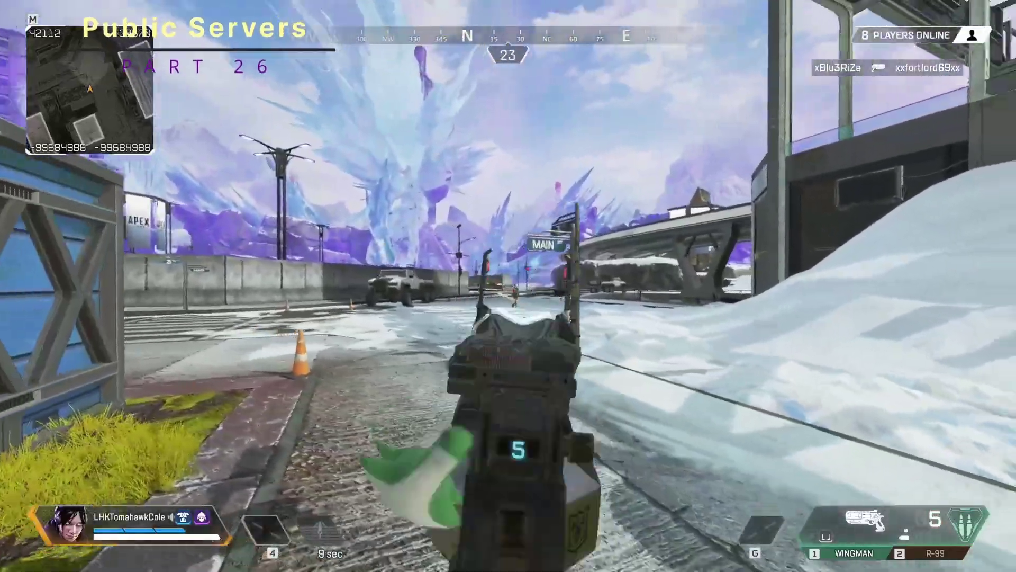
# Fire the Wingman at an enemy down the street and eliminate them
pyautogui.click(508, 286)
pyautogui.click(508, 286)
pyautogui.click(508, 285)
pyautogui.click(509, 285)
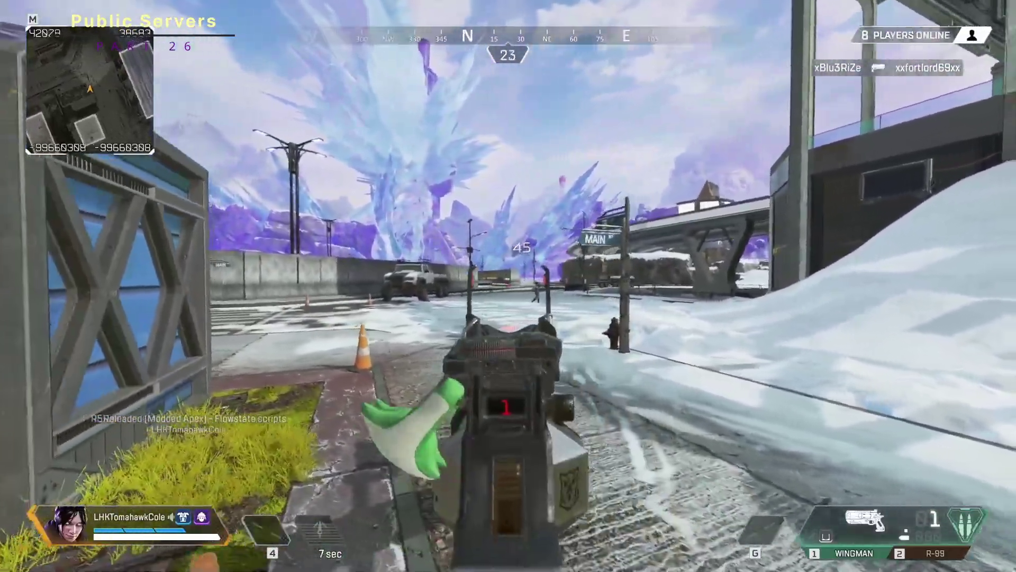
pyautogui.click(508, 286)
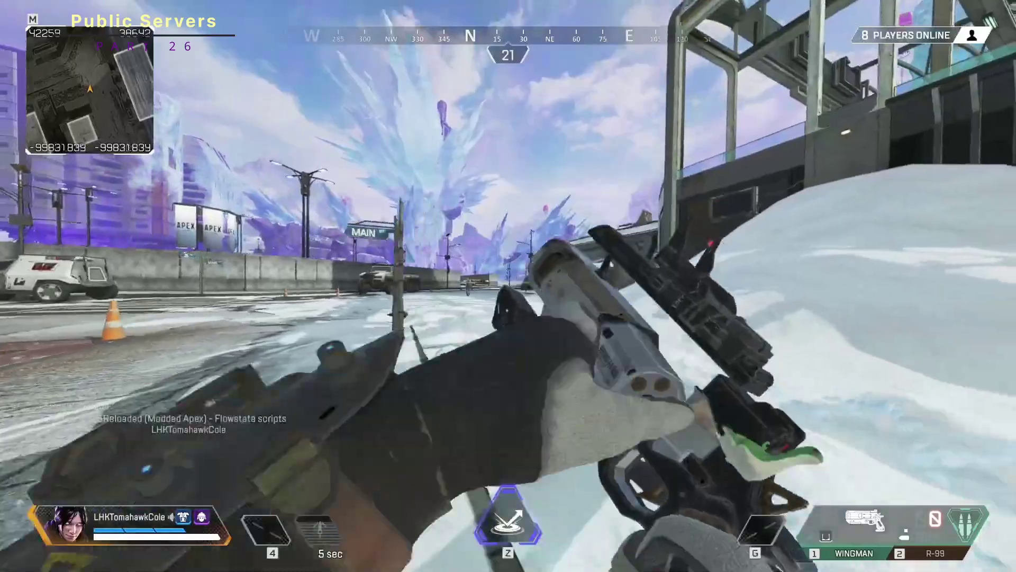
pyautogui.click(508, 286)
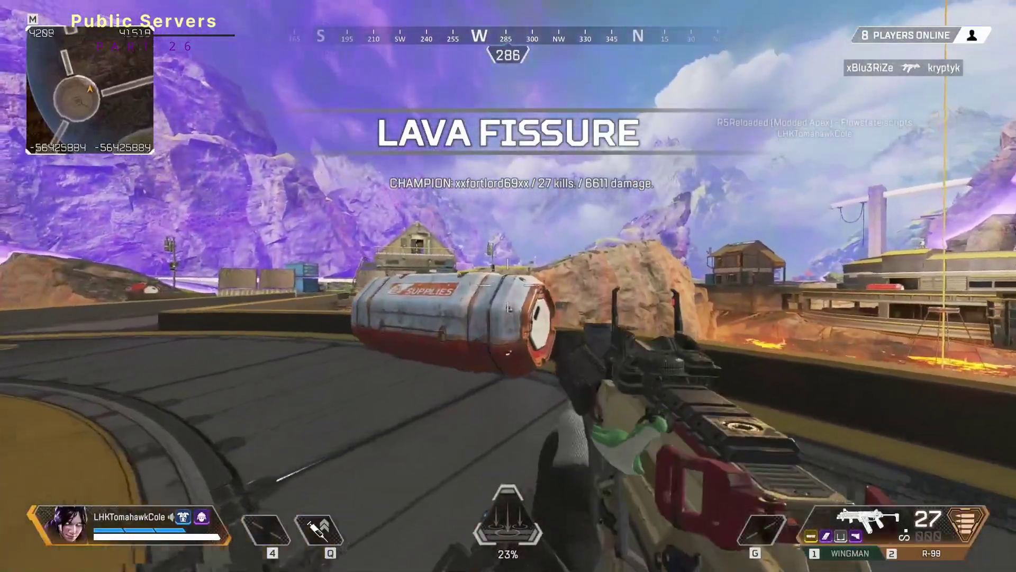
# Open a supply bin, advance onto the bridge and fight the enemy above, reloading the Wingman
pyautogui.press('f')
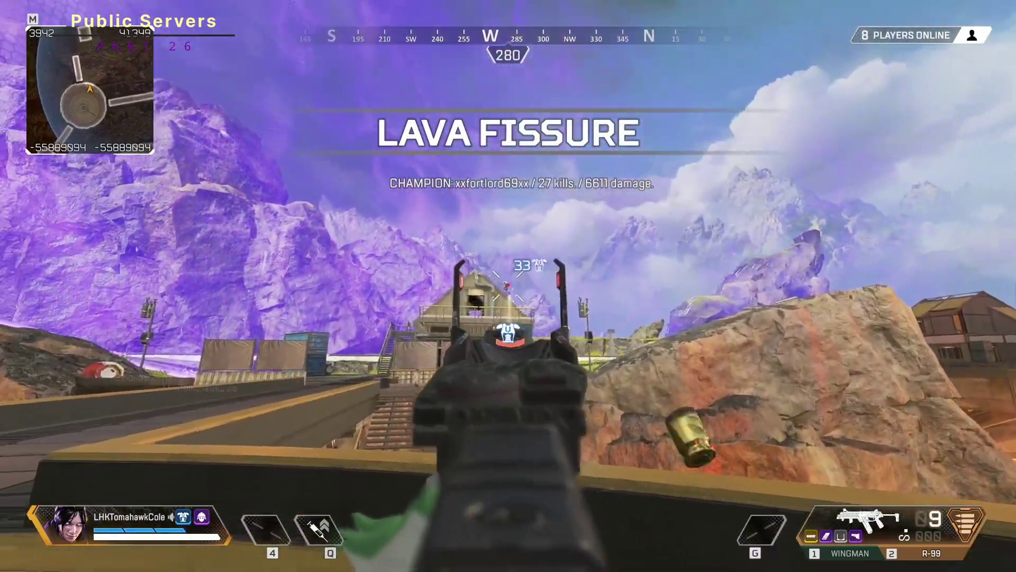
pyautogui.press('w')
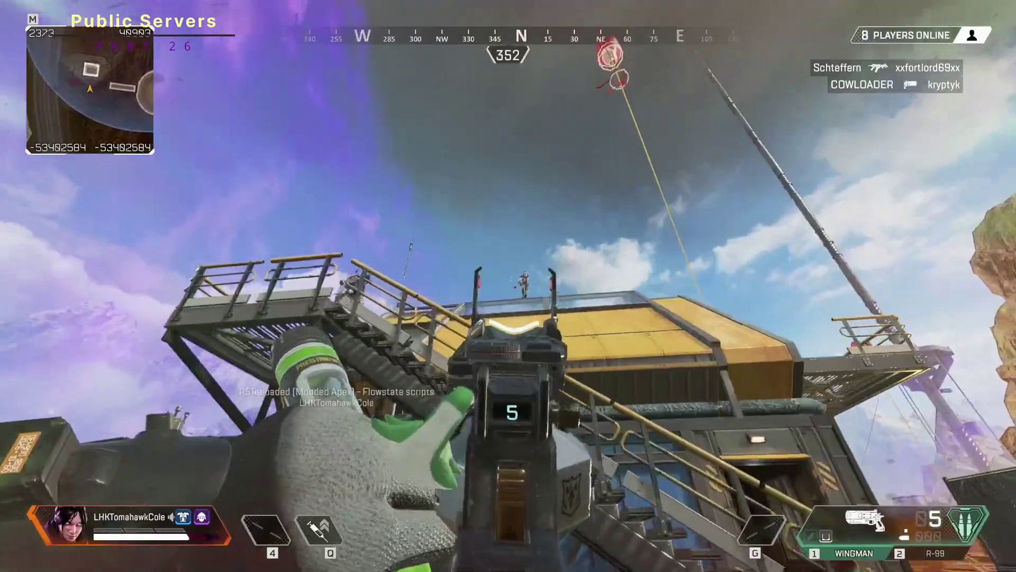
pyautogui.click(508, 286)
pyautogui.click(508, 286)
pyautogui.click(508, 286)
pyautogui.click(508, 286)
pyautogui.click(508, 286)
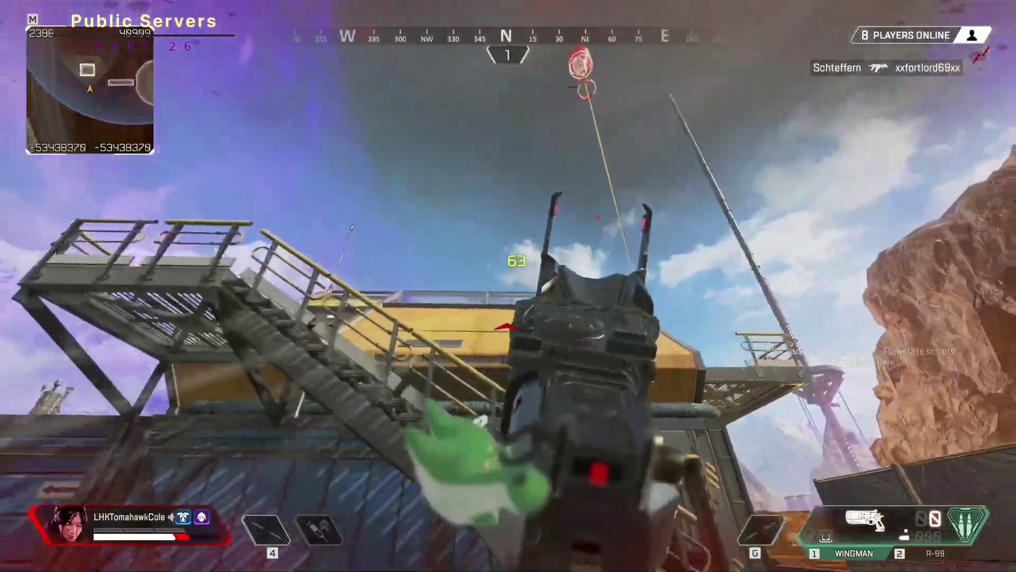
pyautogui.press('r')
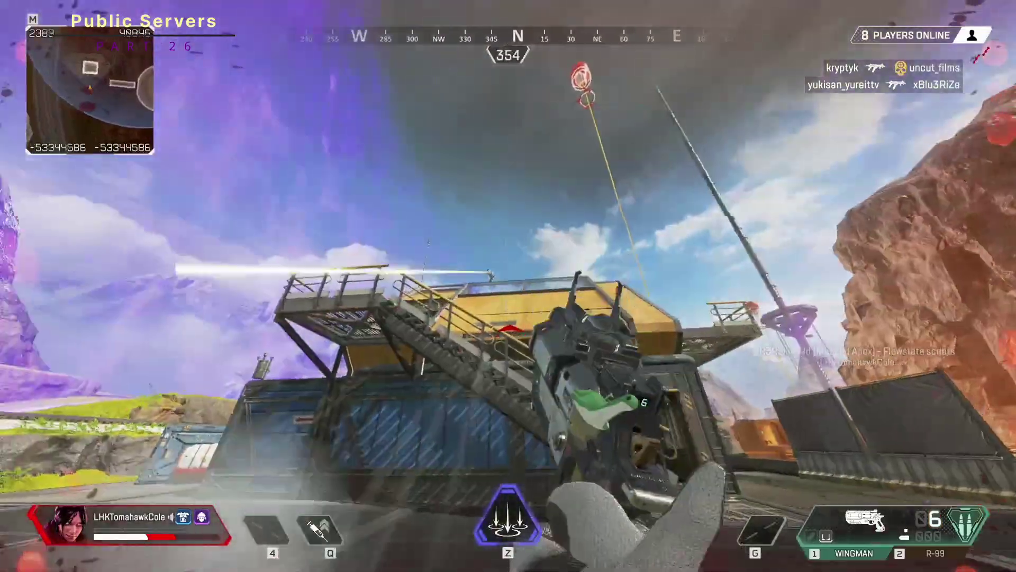
pyautogui.click(508, 286)
pyautogui.click(508, 285)
pyautogui.click(508, 286)
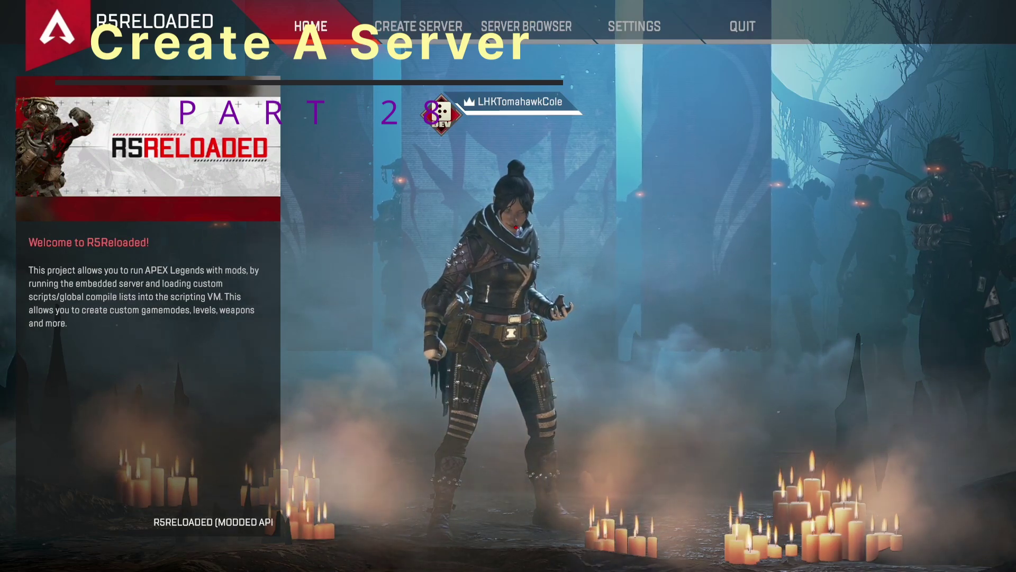
# On the Create Server page, change the server visibility from Public to Hidden
pyautogui.click(418, 27)
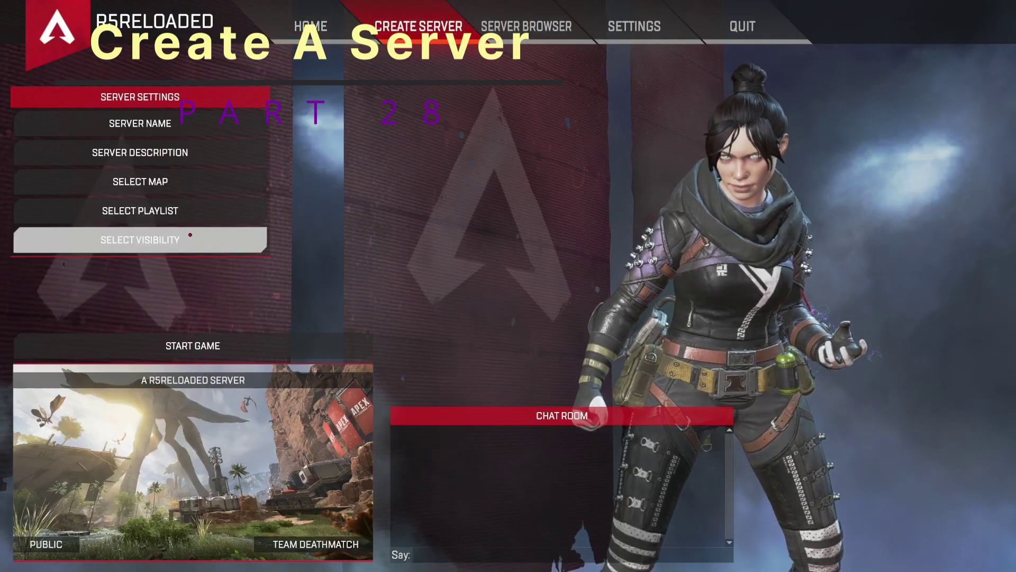
pyautogui.click(208, 239)
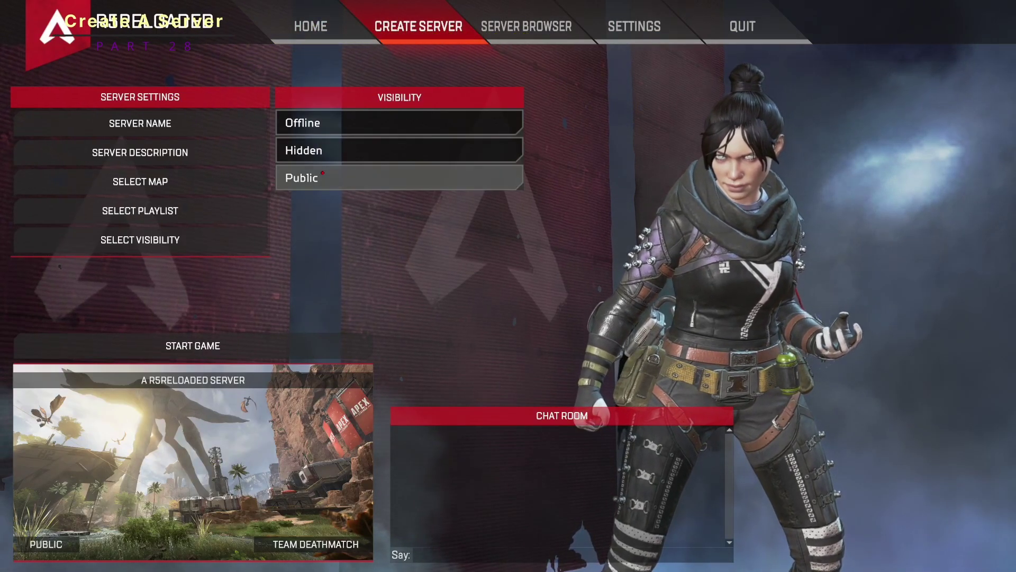
pyautogui.click(317, 151)
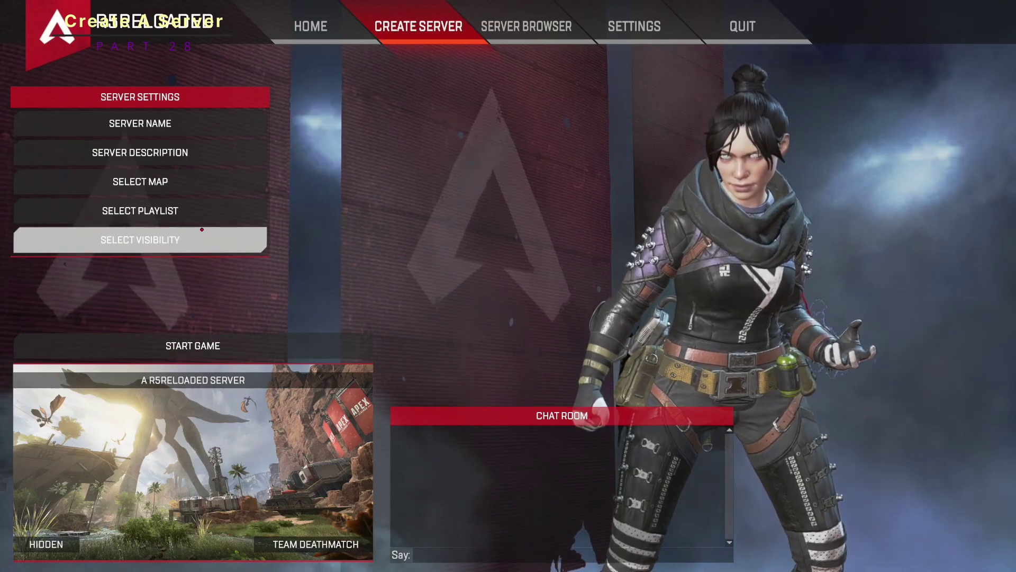
pyautogui.click(199, 233)
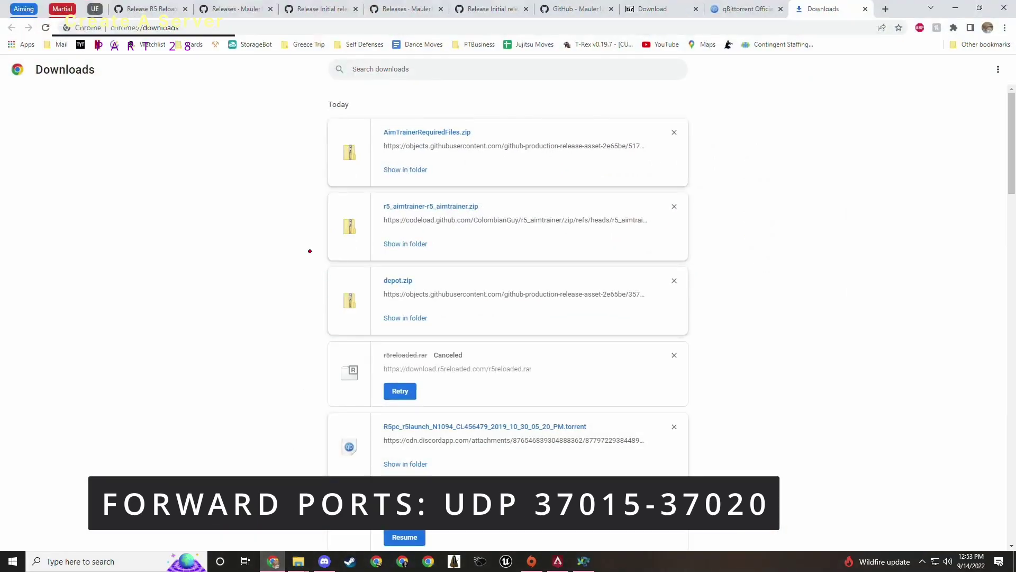
# In the router admin, go to Advanced > NAT Forwarding > Port Forwarding
pyautogui.click(884, 9)
pyautogui.write('forward')
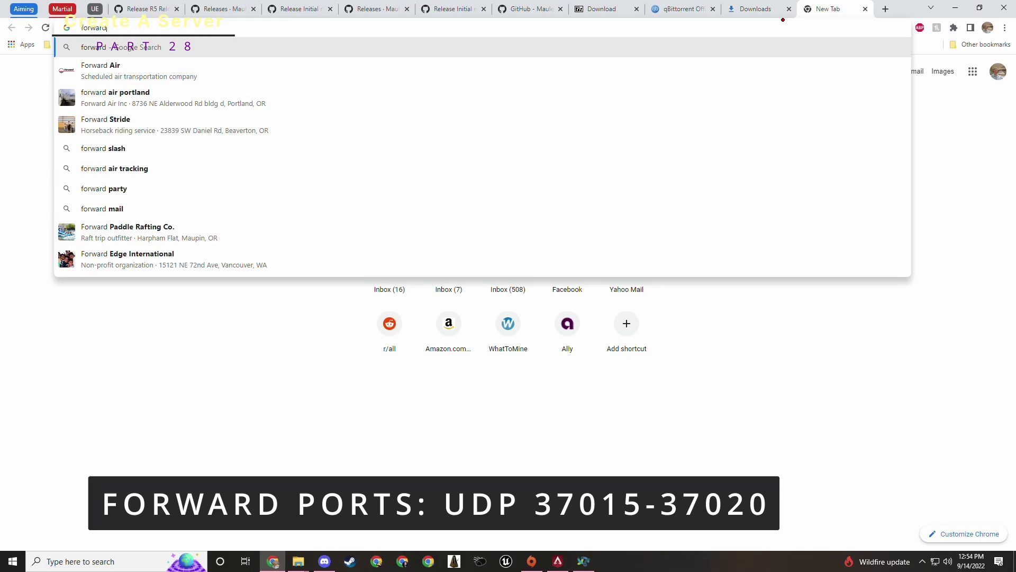
pyautogui.write('ing')
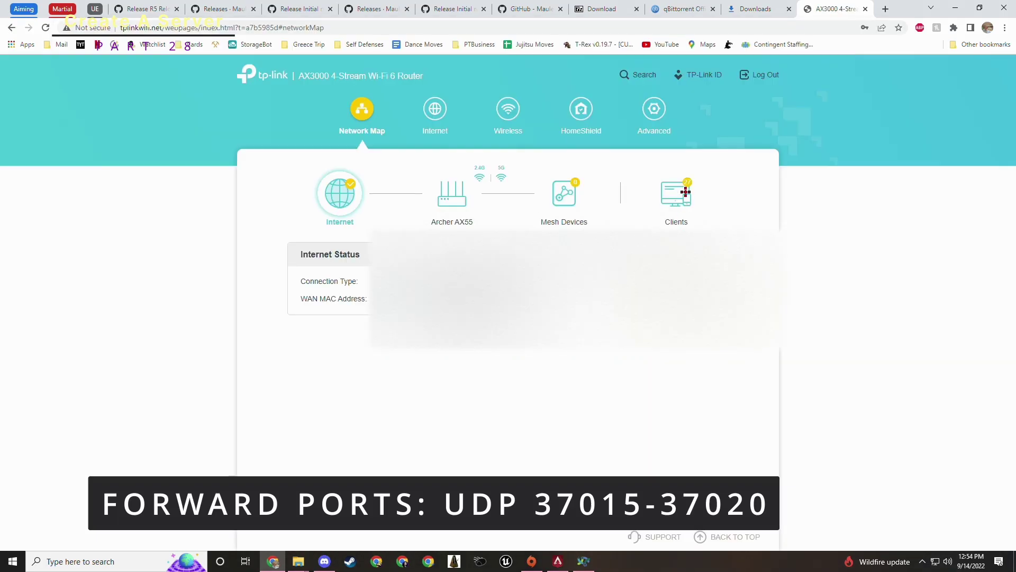
pyautogui.click(648, 116)
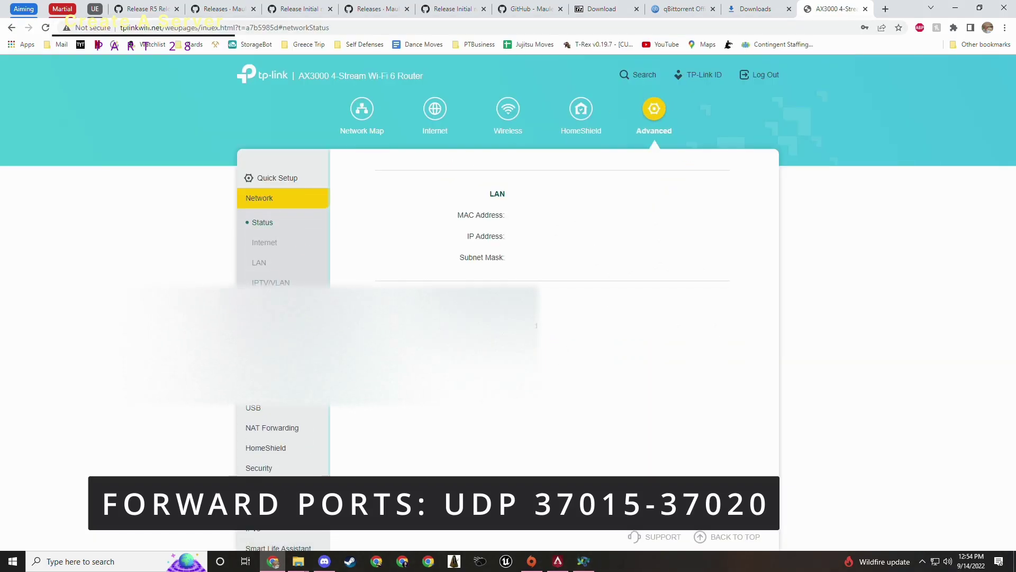
pyautogui.scroll(-1, 279, 241)
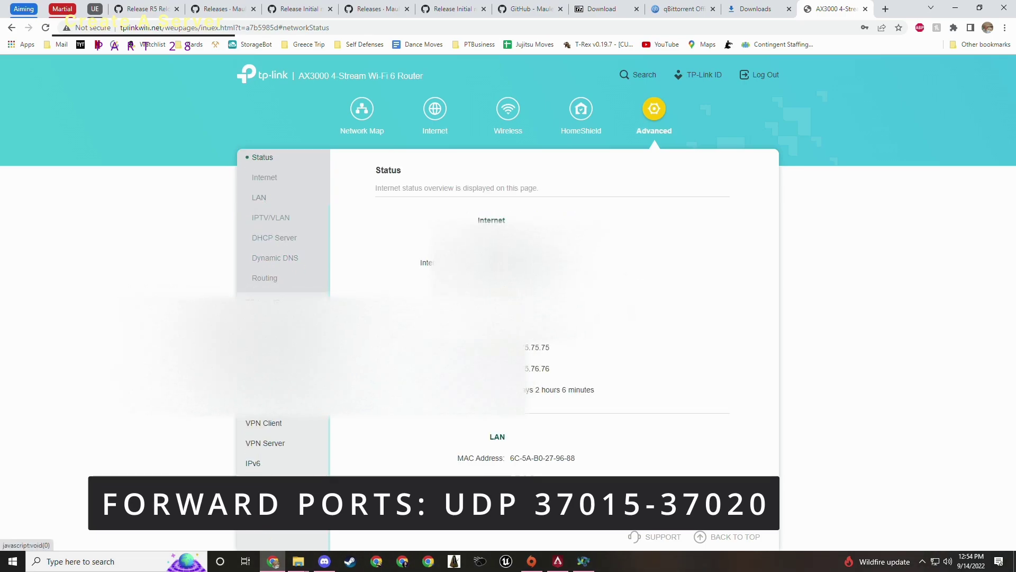
pyautogui.click(272, 358)
pyautogui.scroll(1, 286, 253)
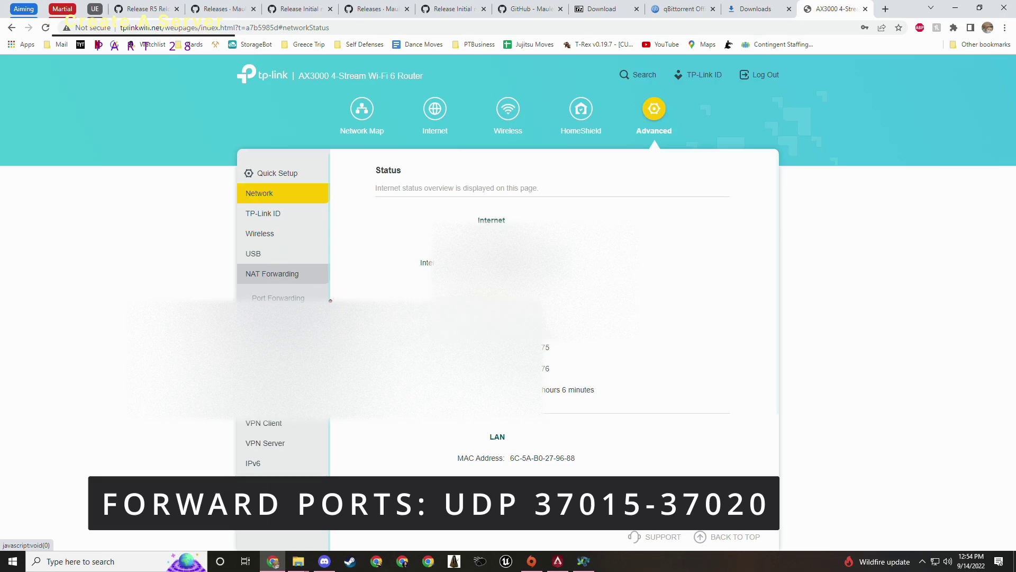
pyautogui.click(285, 299)
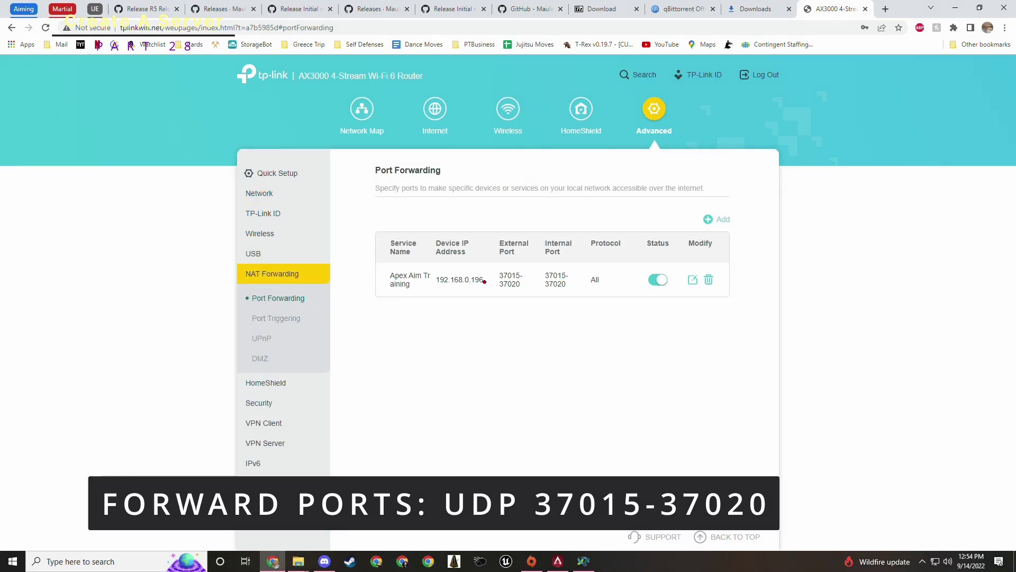
pyautogui.click(717, 218)
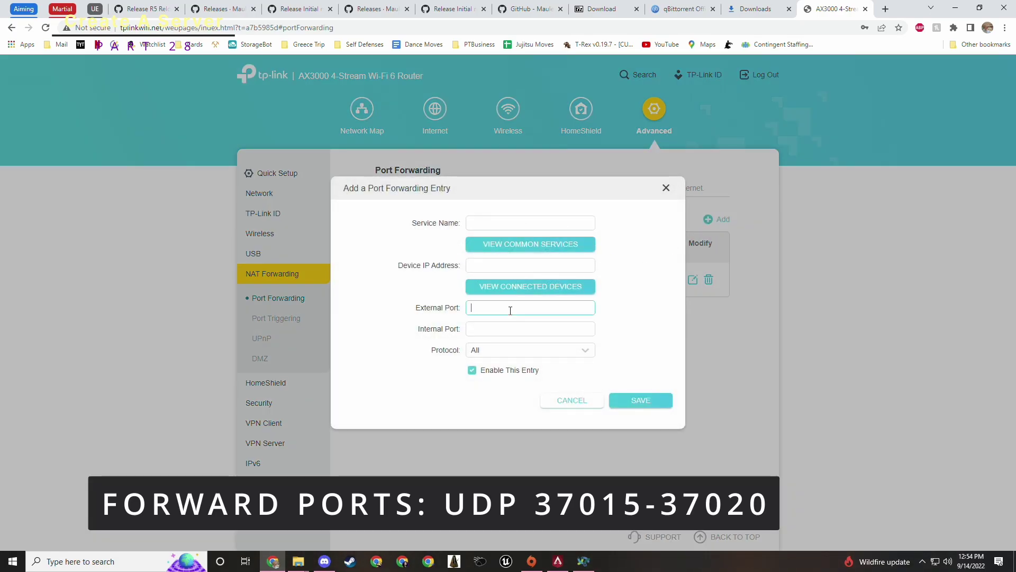
pyautogui.click(507, 335)
pyautogui.click(505, 311)
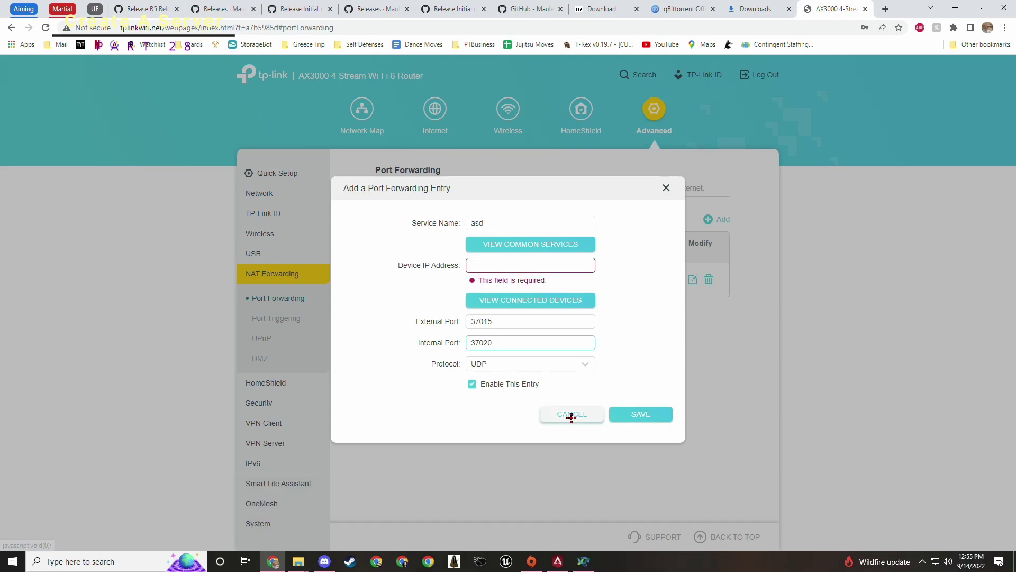
pyautogui.click(572, 416)
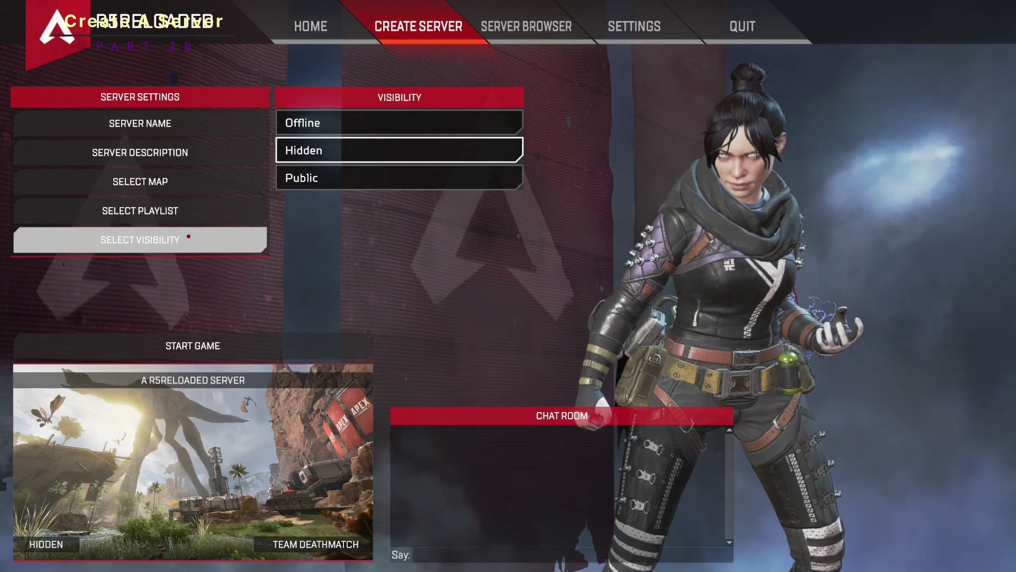
# Start the hidden Team Deathmatch game on Kings Canyon, then bring up the server browser with F10
pyautogui.click(233, 339)
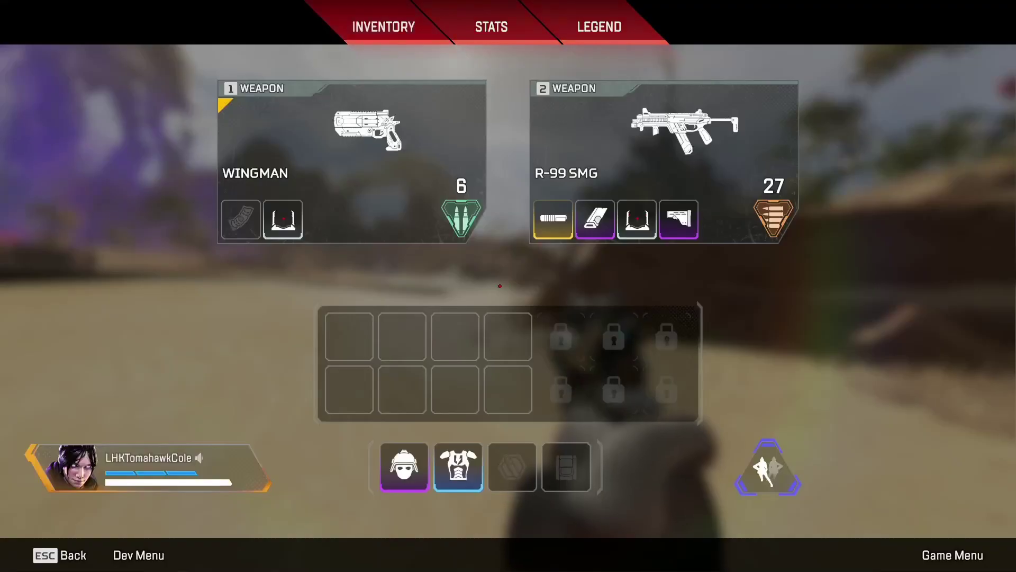
pyautogui.press('Tab')
pyautogui.press('Escape')
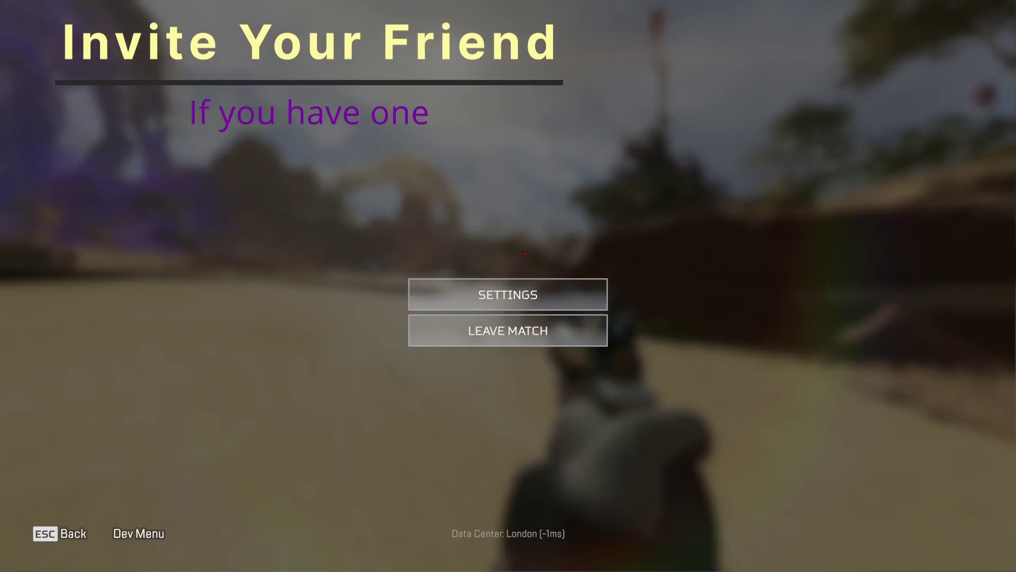
pyautogui.press('Escape')
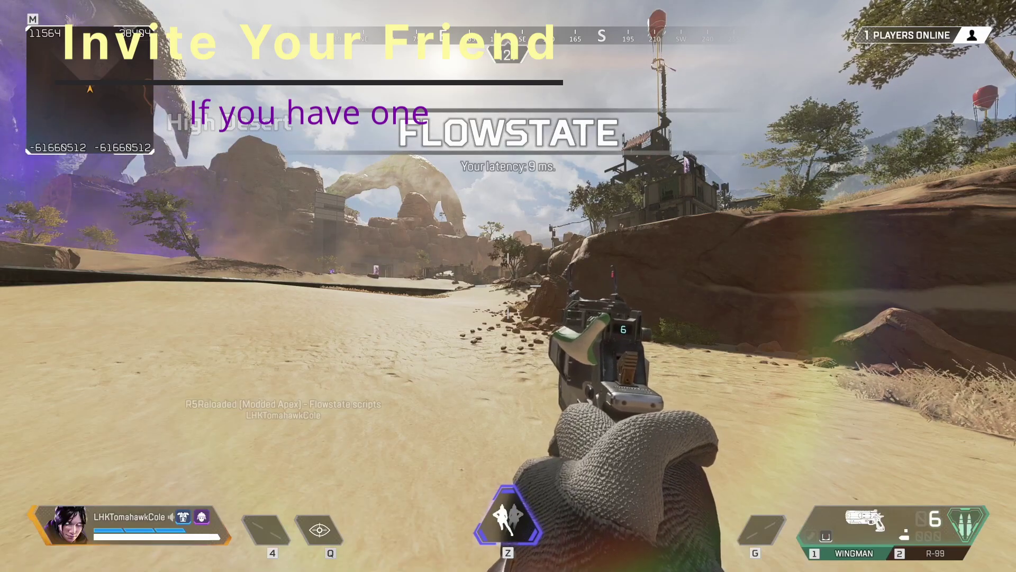
pyautogui.press('F10')
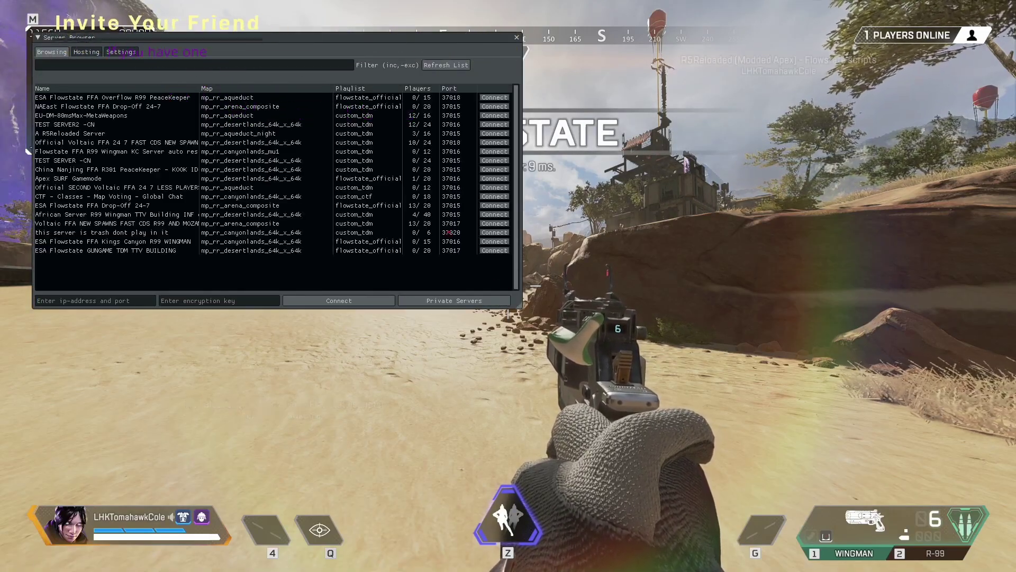
# Check the Hosting tab, then return to Browsing and try connecting to a private server by token
pyautogui.click(86, 52)
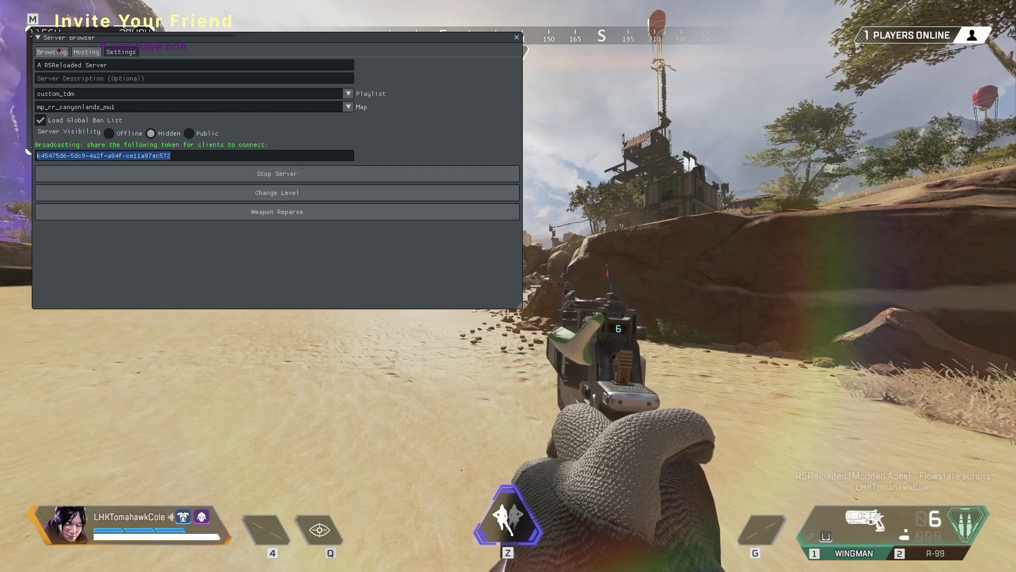
pyautogui.click(52, 52)
pyautogui.click(464, 301)
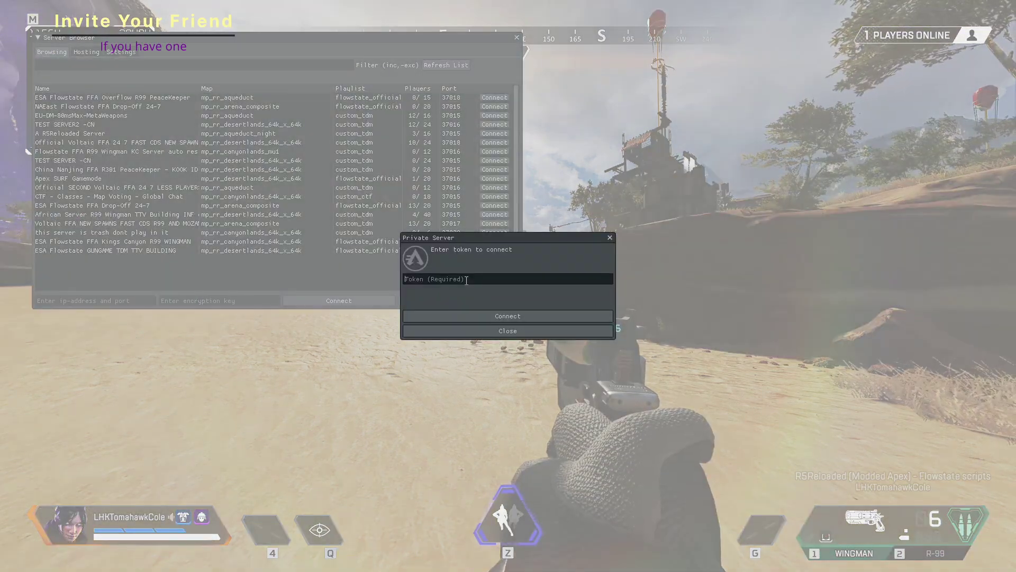
pyautogui.click(498, 316)
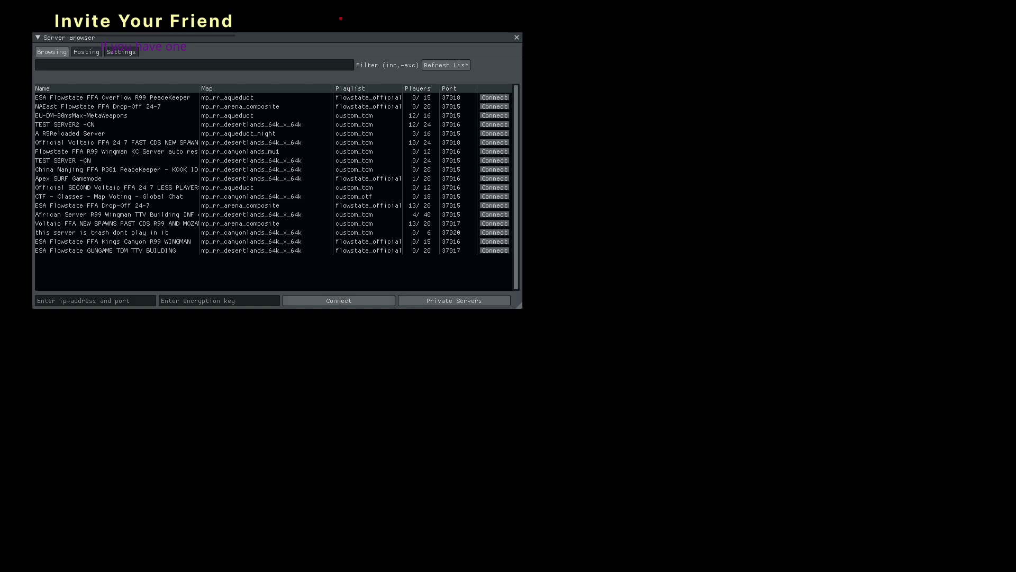
# Start a server with playlist custom_tdm and map mp_rr_canyonlands_mu1_night from the Hosting tab
pyautogui.click(85, 52)
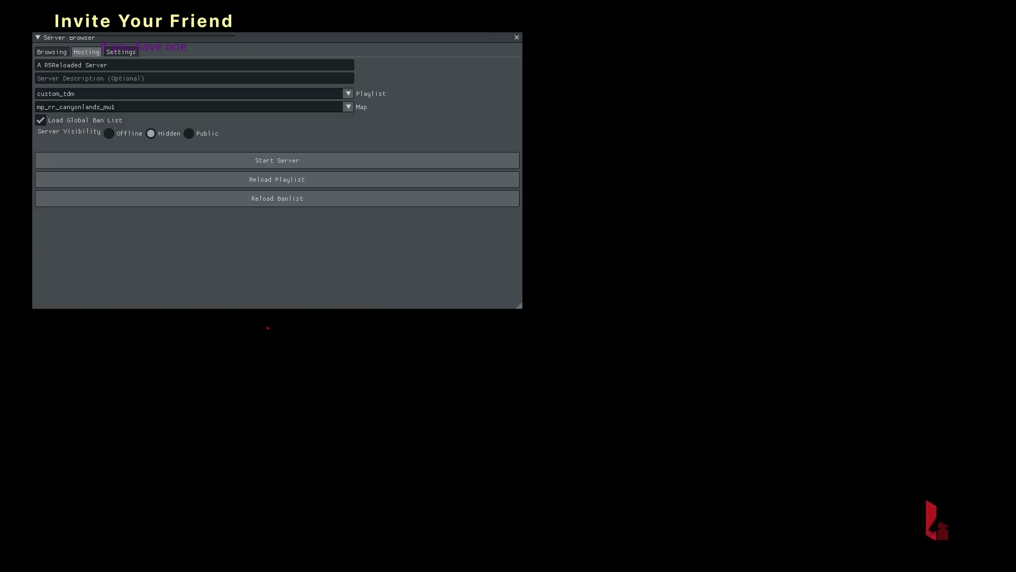
pyautogui.click(149, 98)
pyautogui.click(158, 114)
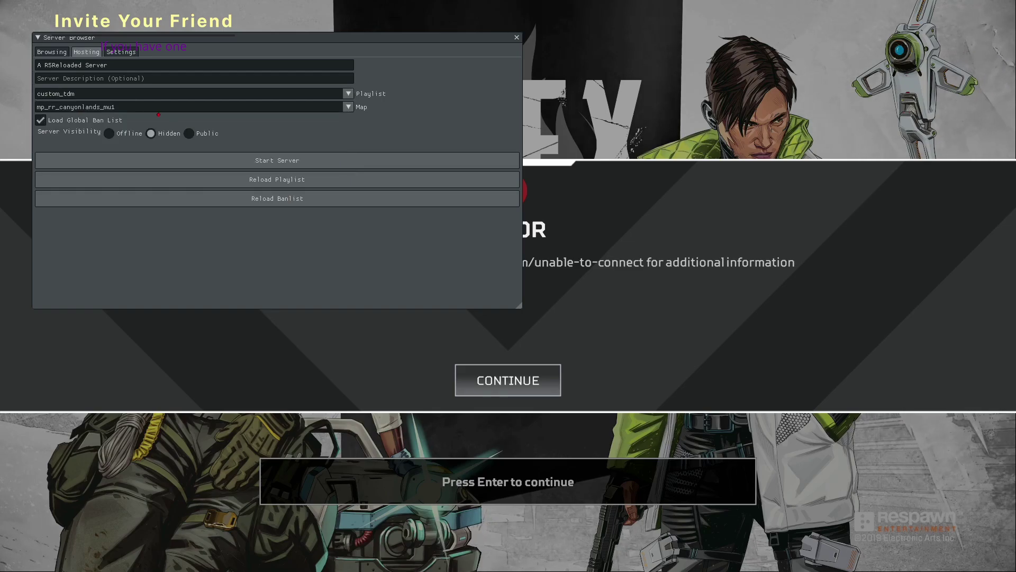
pyautogui.click(156, 108)
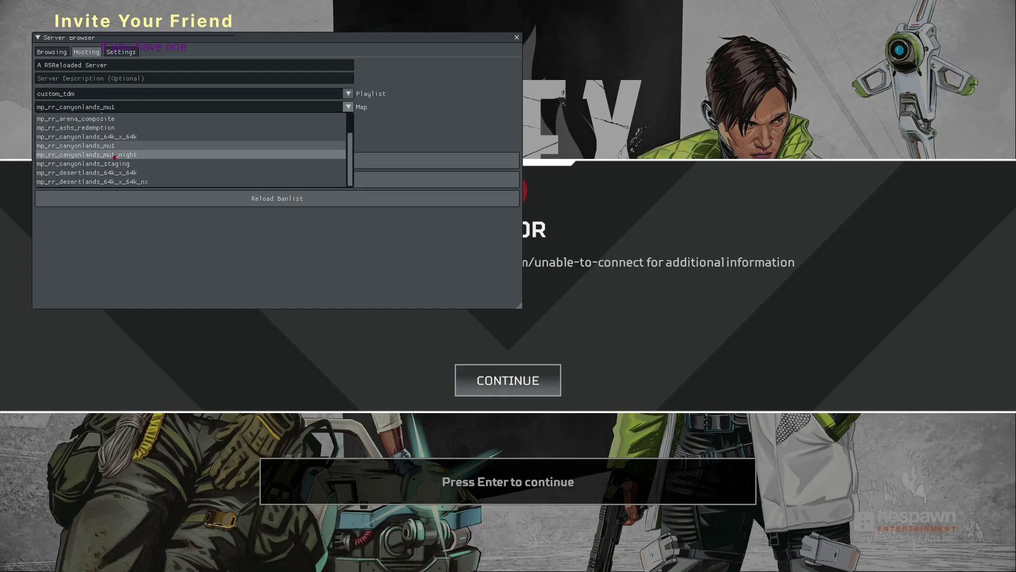
pyautogui.click(157, 157)
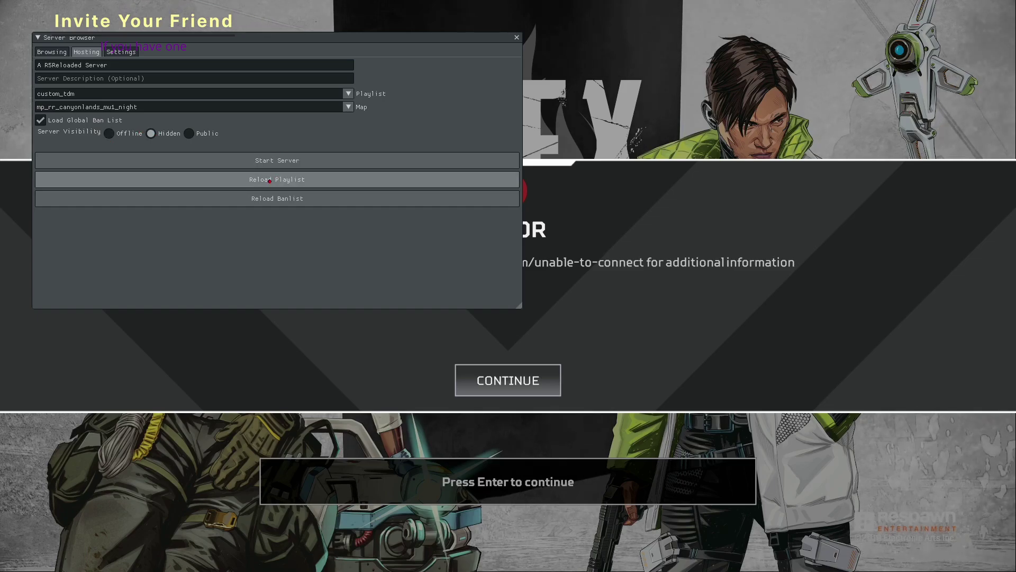
pyautogui.click(271, 163)
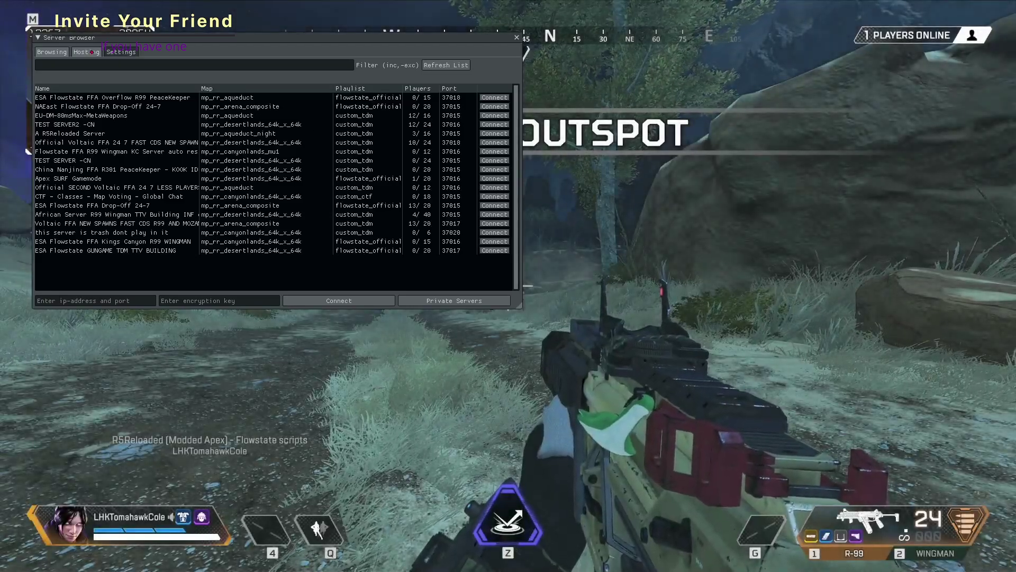
# Move the server browser aside and reload the hosted server's level with Change Level
pyautogui.click(87, 52)
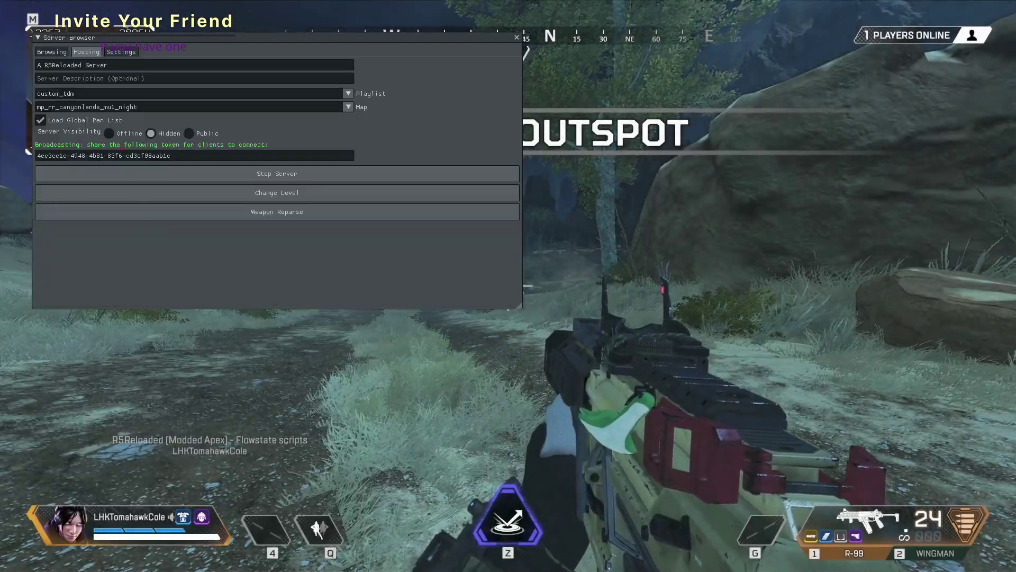
pyautogui.moveTo(83, 145); pyautogui.dragTo(133, 145)
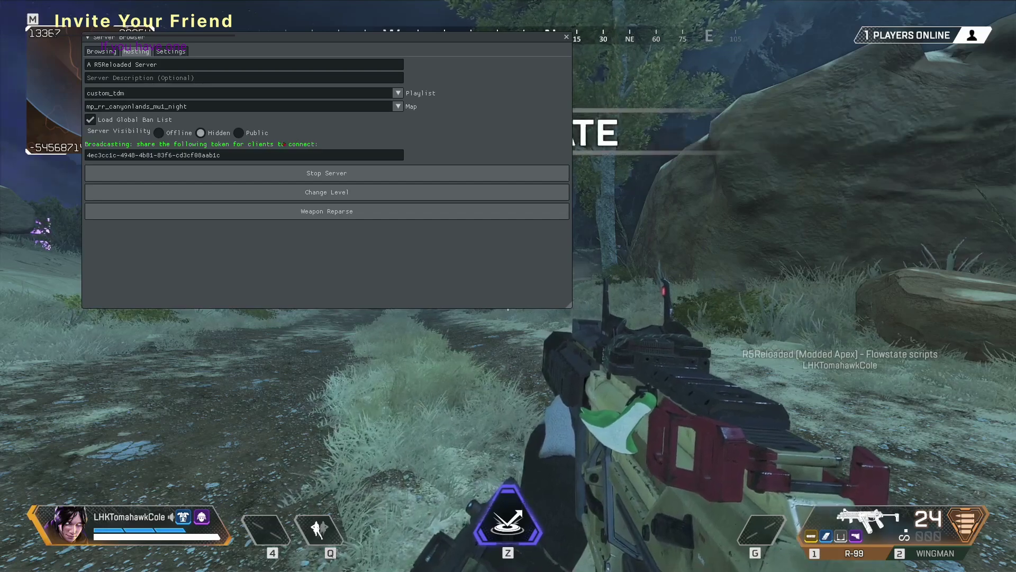
pyautogui.click(253, 192)
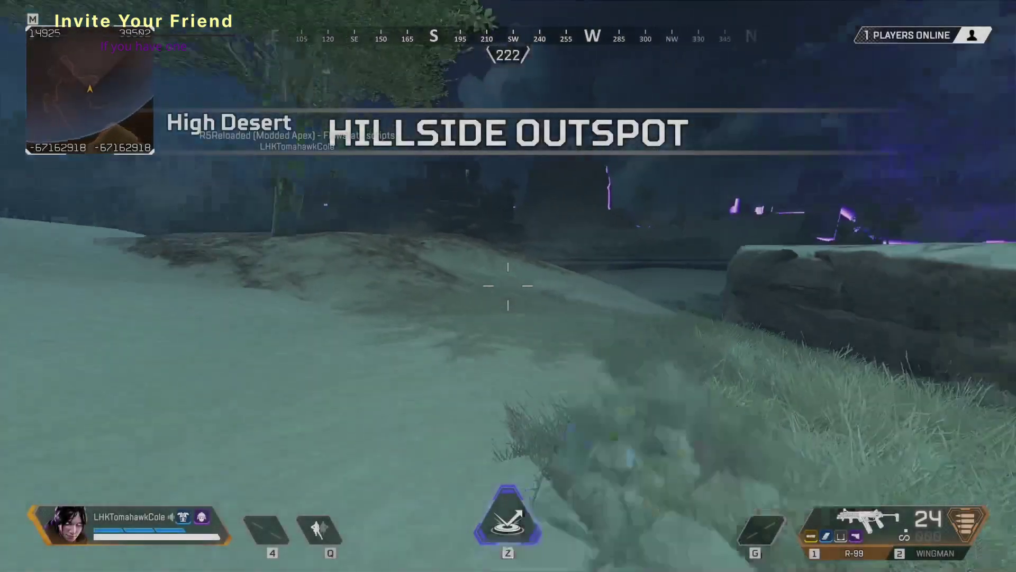
# Walk across the night-map hillside, then open the console and the pause menu
pyautogui.press('w')
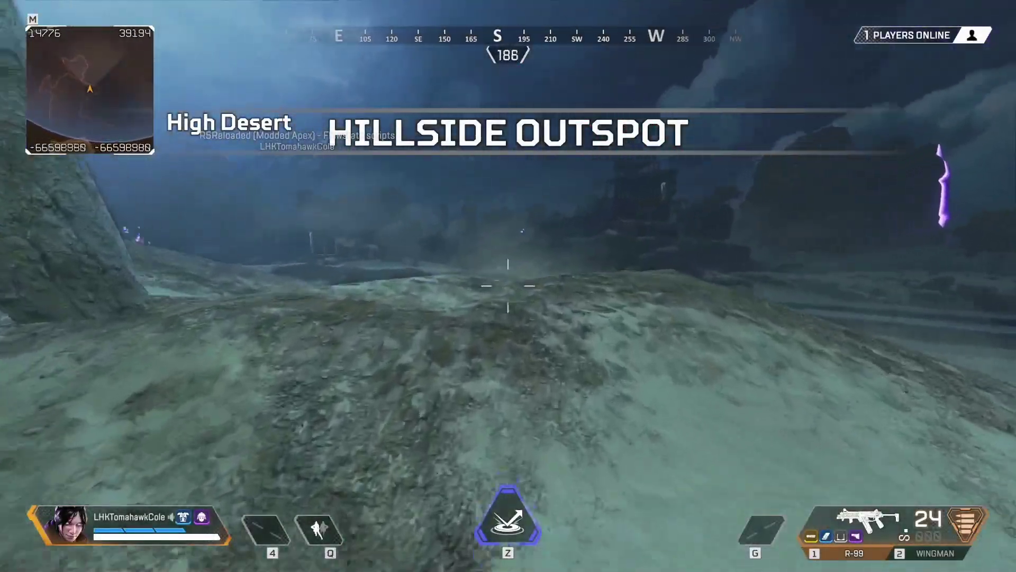
pyautogui.press('w')
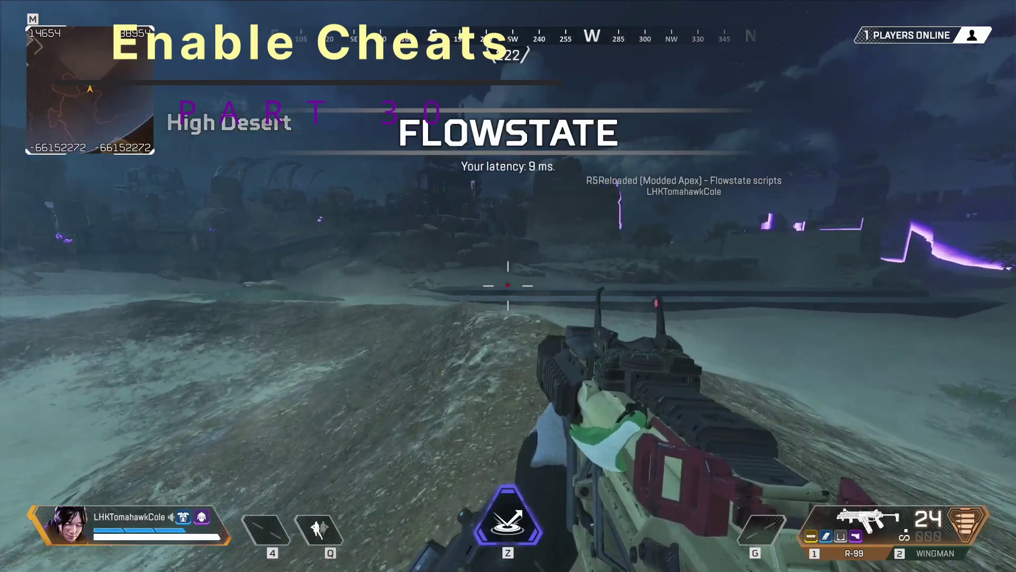
pyautogui.press('`')
pyautogui.press('`')
pyautogui.press('Escape')
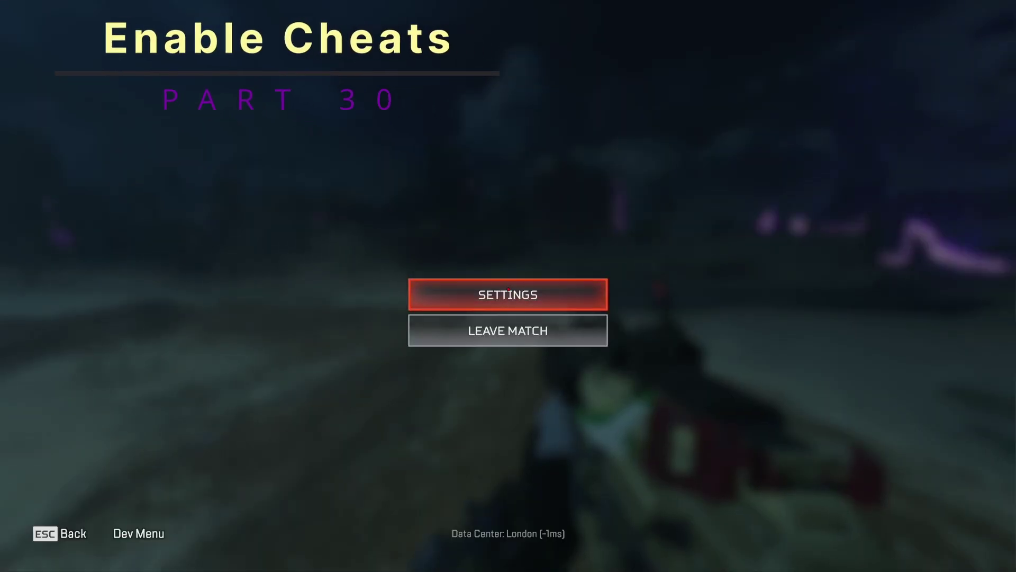
# Open the Dev Menu's Survival Weapons list, then close it back to the night-map match
pyautogui.click(173, 534)
pyautogui.click(134, 216)
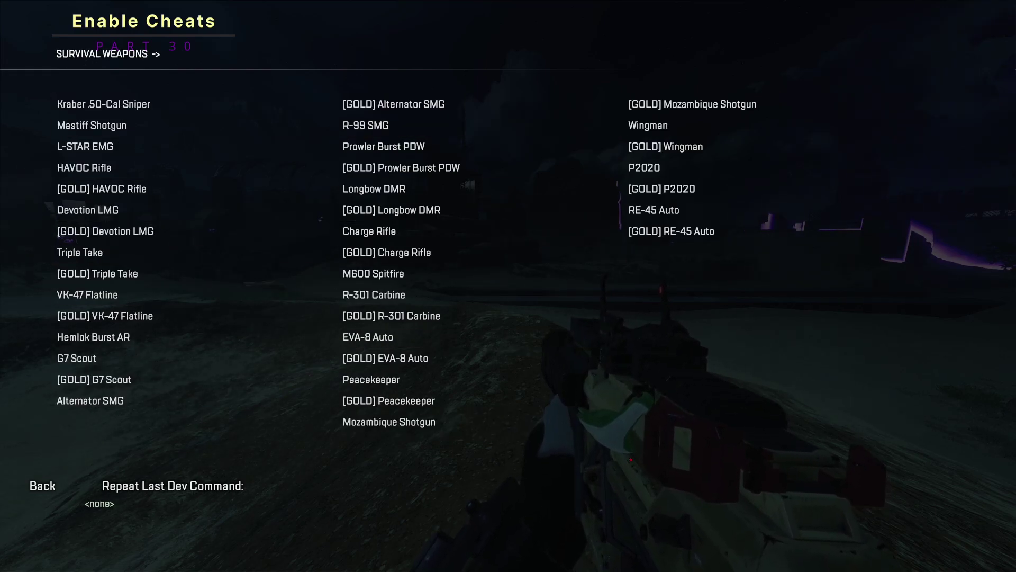
pyautogui.click(419, 187)
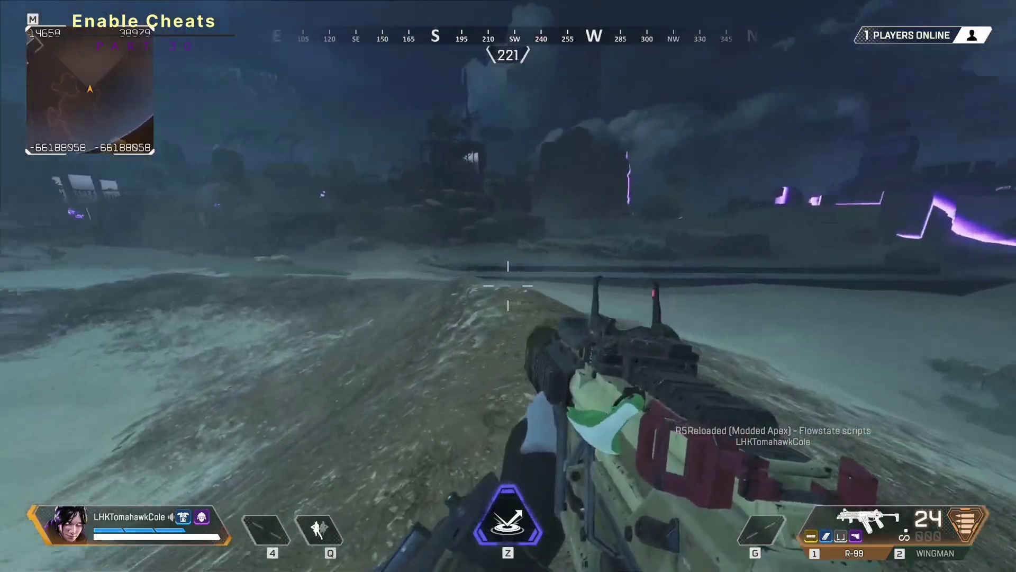
# Enter sv_cheats 1 in the developer console to enable cheats
pyautogui.press('`')
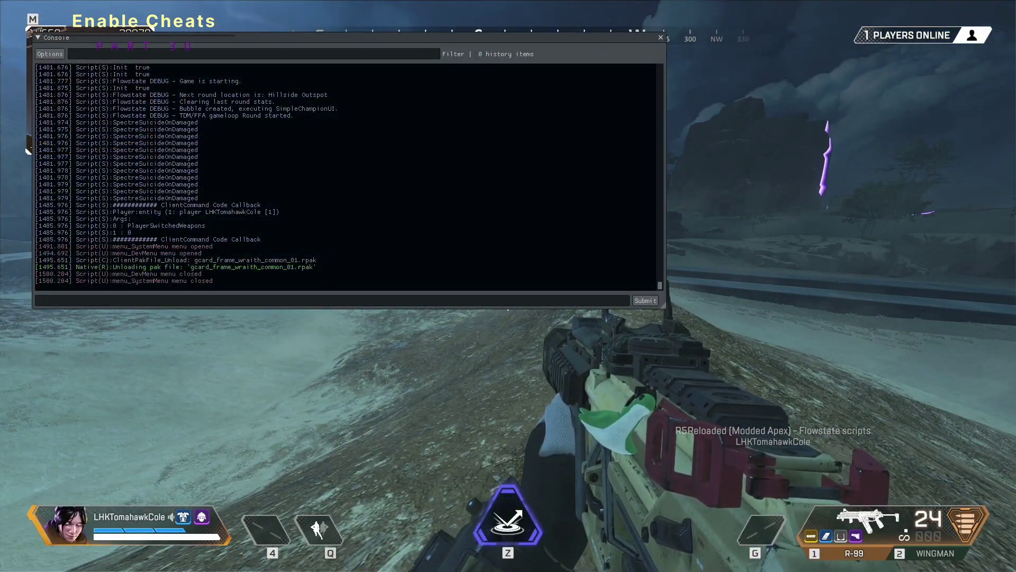
pyautogui.write('s')
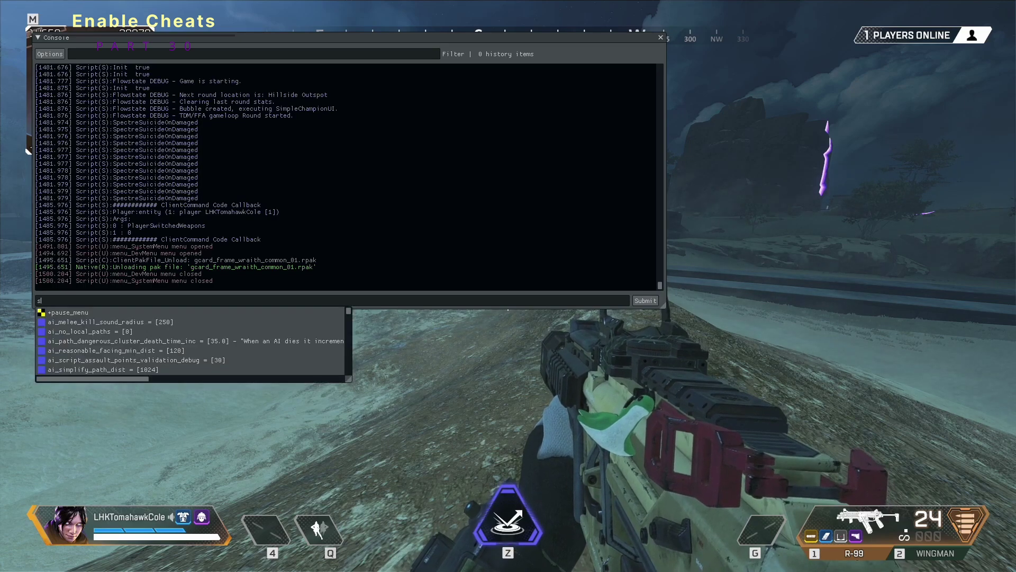
pyautogui.write('v')
pyautogui.press('BackSpace')
pyautogui.press('BackSpace')
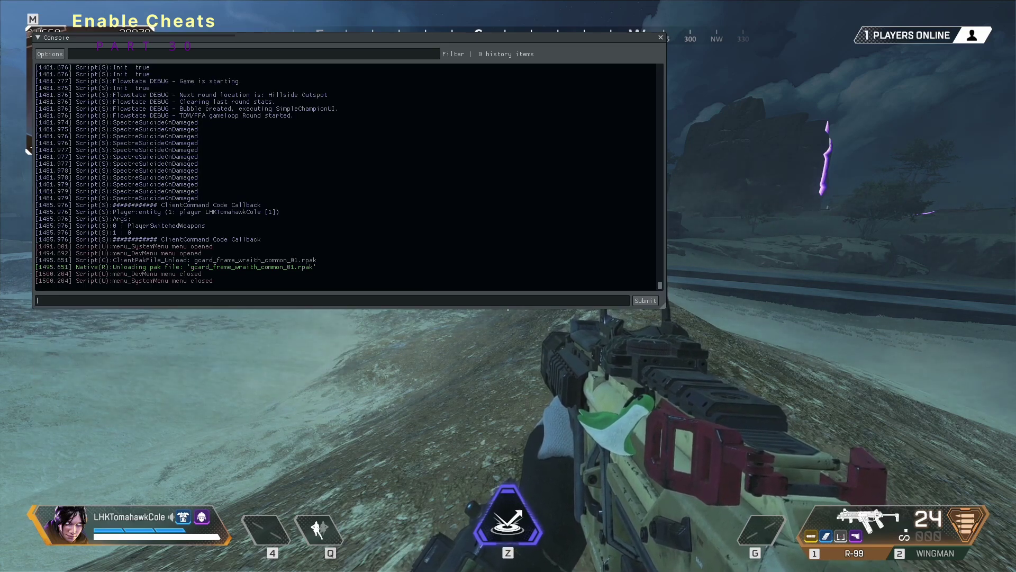
pyautogui.press('`')
pyautogui.press('`')
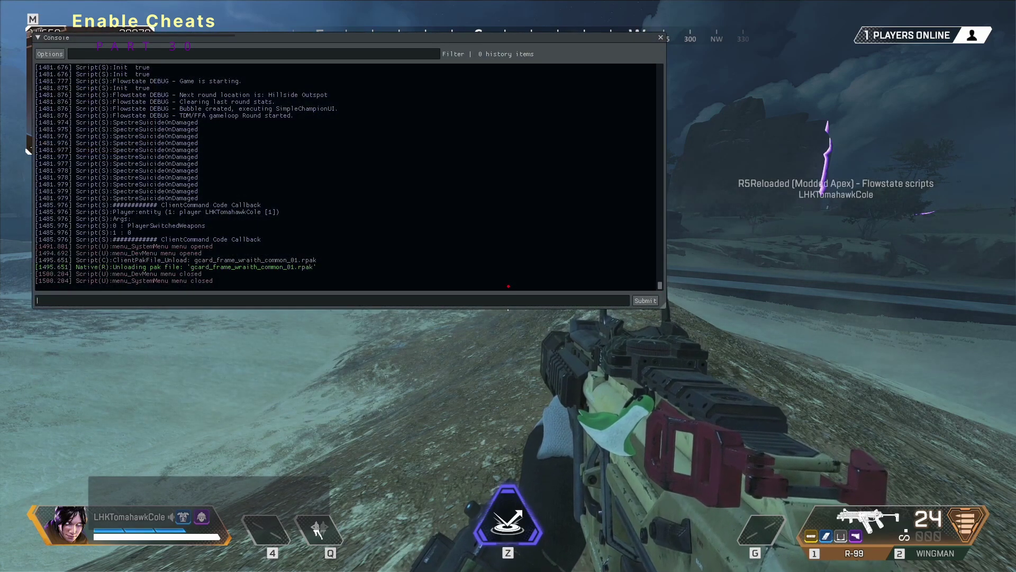
pyautogui.write('sv')
pyautogui.write('_cheas')
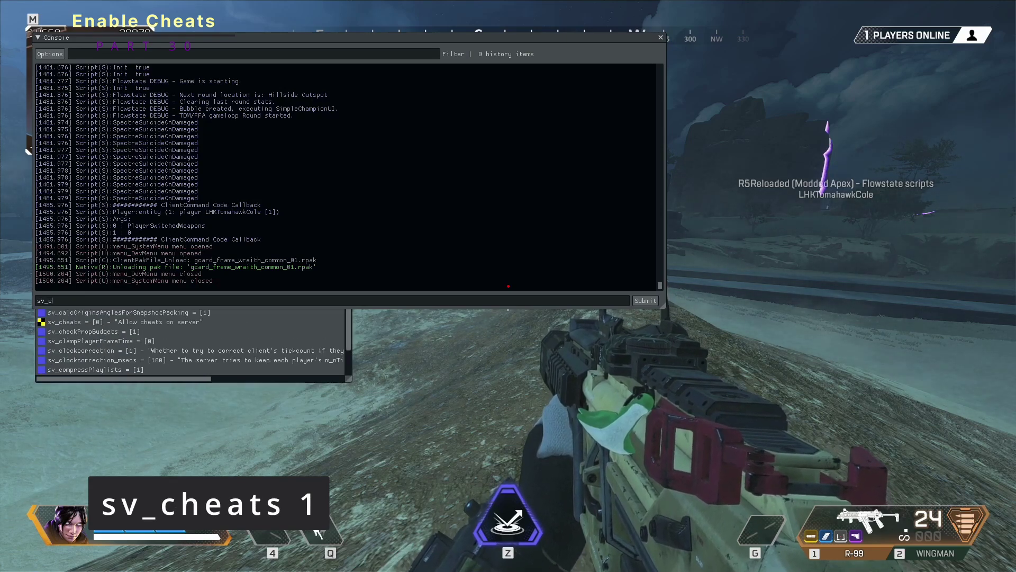
pyautogui.press('BackSpace')
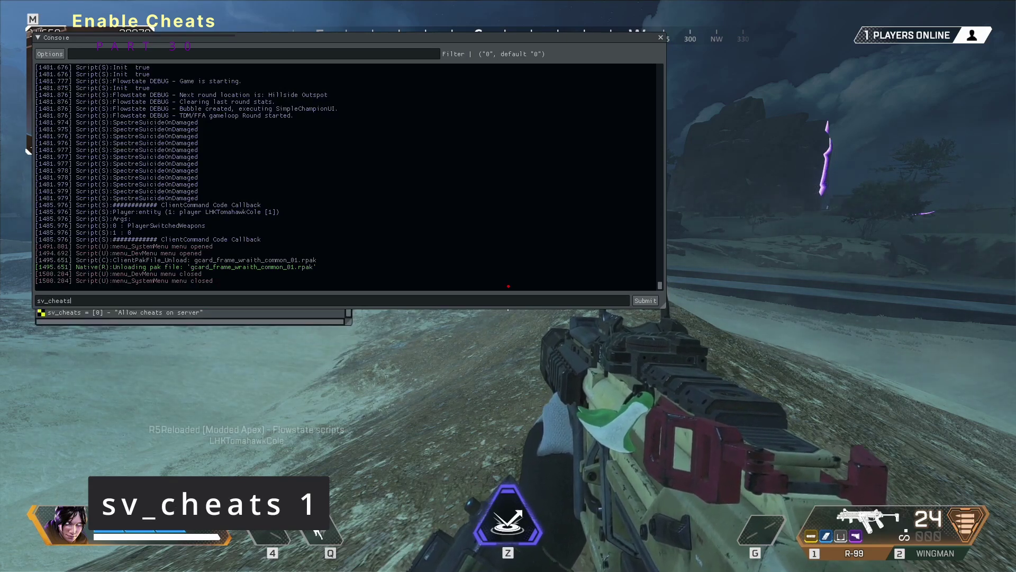
pyautogui.write('ts 1')
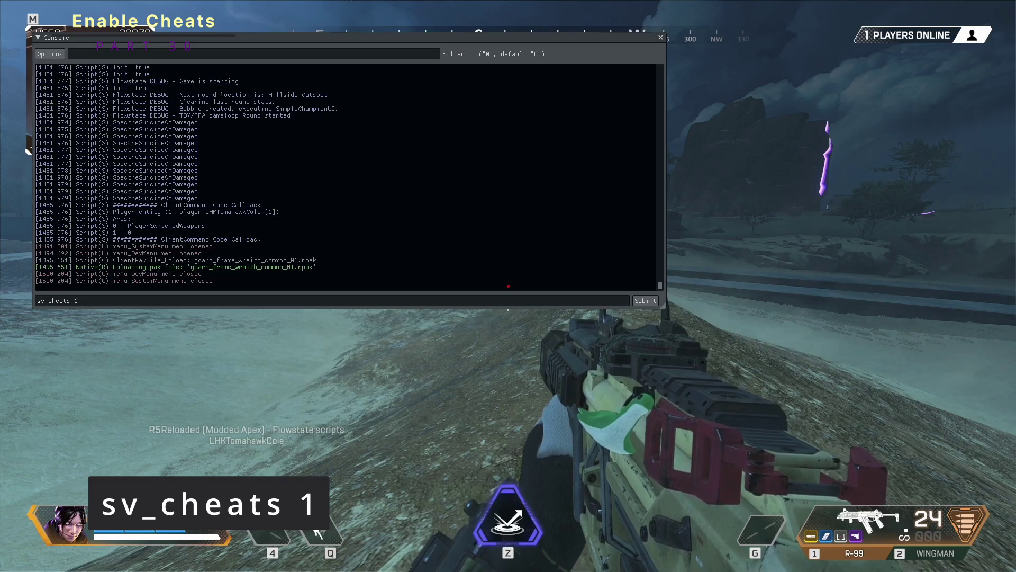
pyautogui.press('Return')
# Spawn a Kraber .50-Cal Sniper from the Dev Menu's Survival Weapons list
pyautogui.press('`')
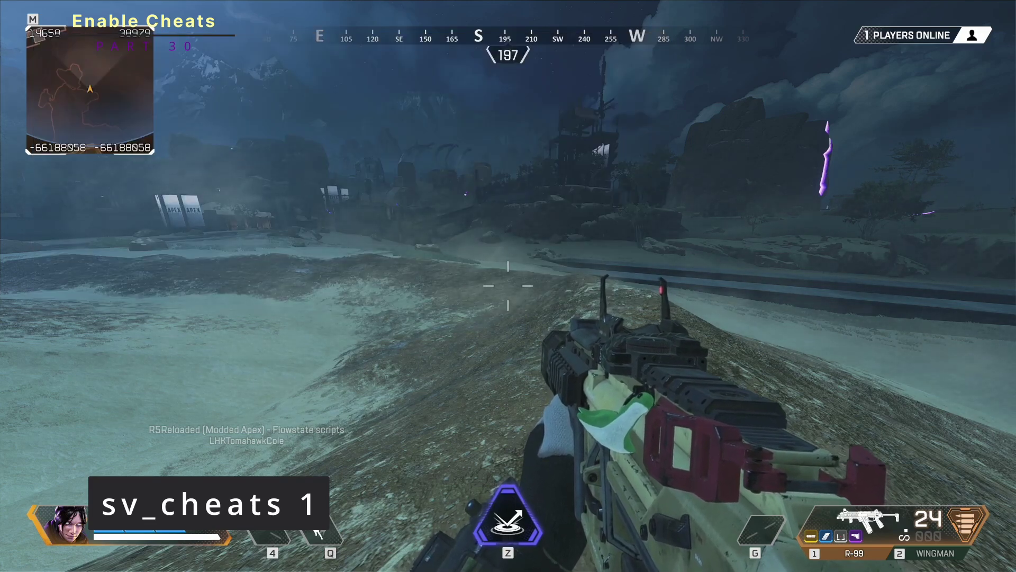
pyautogui.press('Tab')
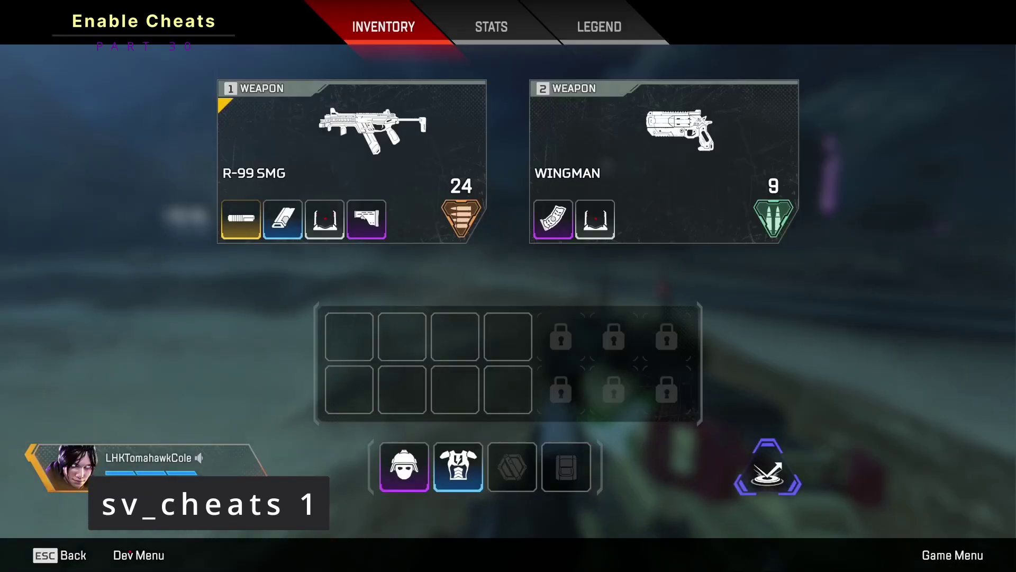
pyautogui.click(131, 556)
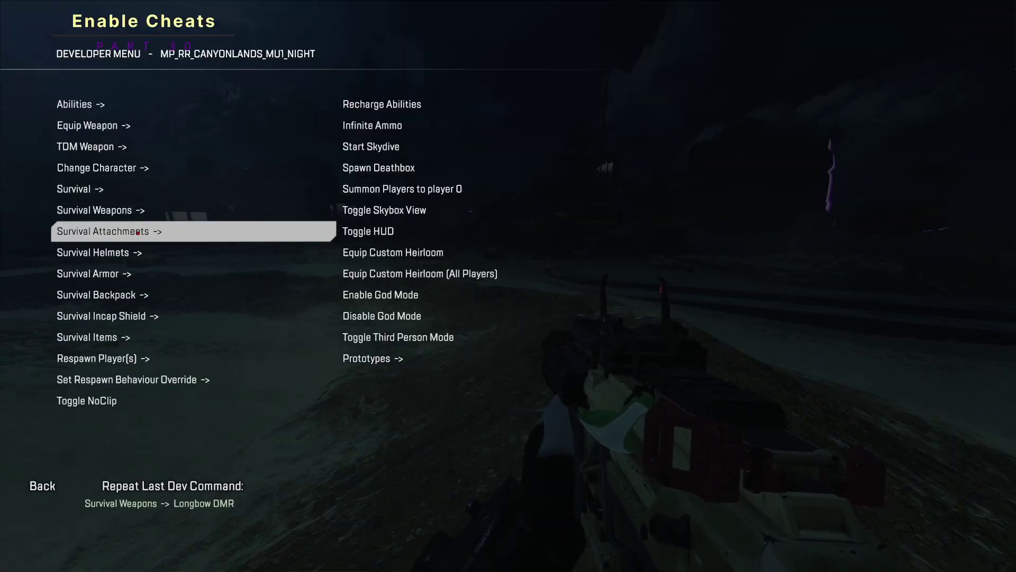
pyautogui.click(121, 208)
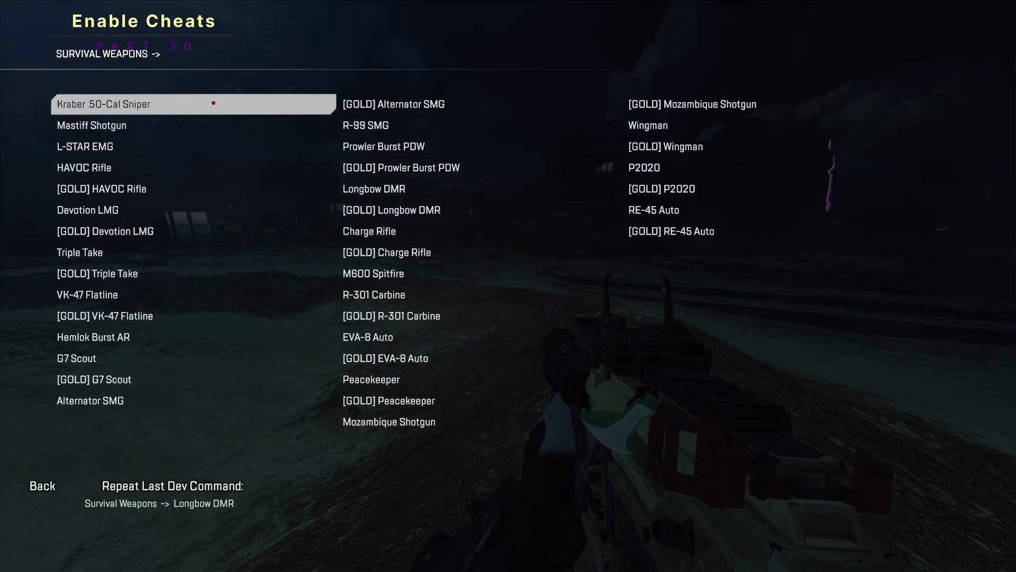
pyautogui.click(155, 111)
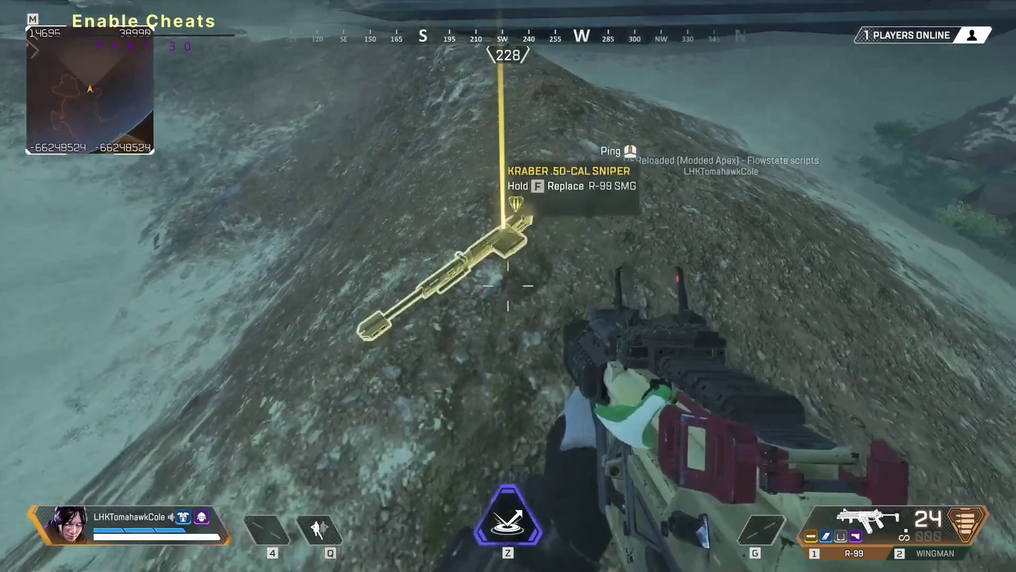
# Swap the Wingman in slot 2 for the Kraber and aim down its scope
pyautogui.press('2')
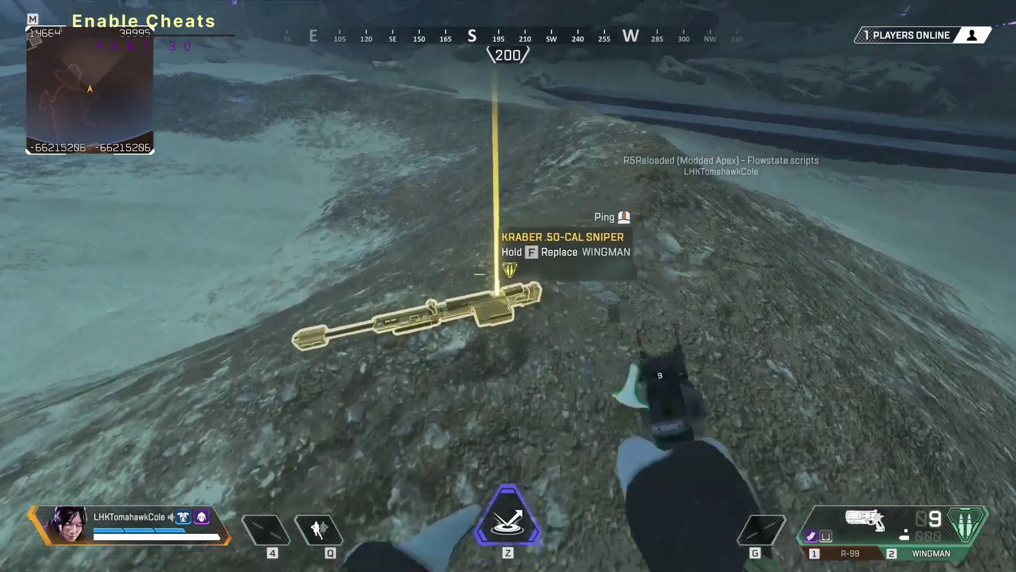
pyautogui.press('f')
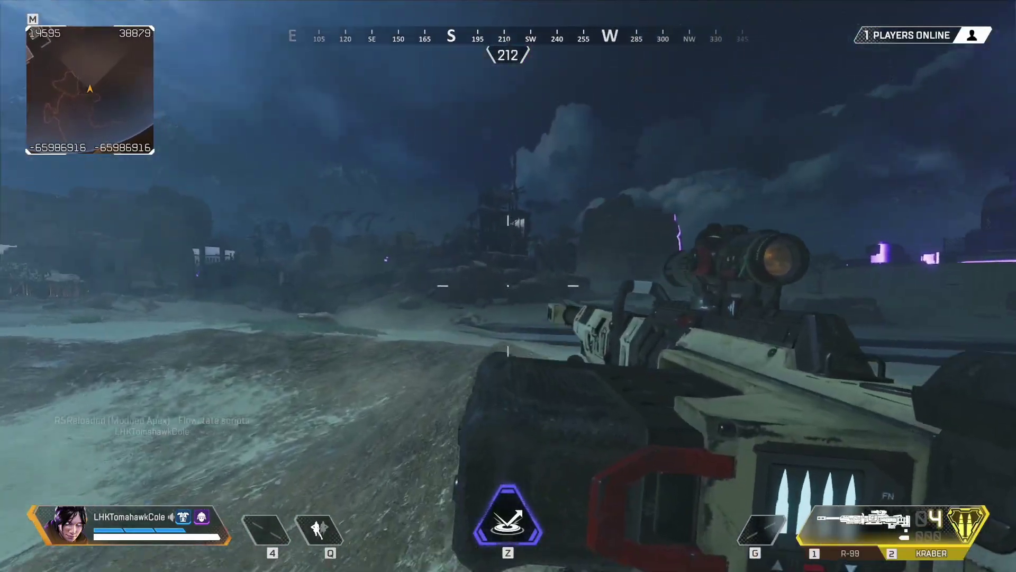
pyautogui.rightClick(508, 286)
# Fire a Kraber test shot, then spawn and equip a Body Shield - Fast Use [Lv4]
pyautogui.click(508, 286)
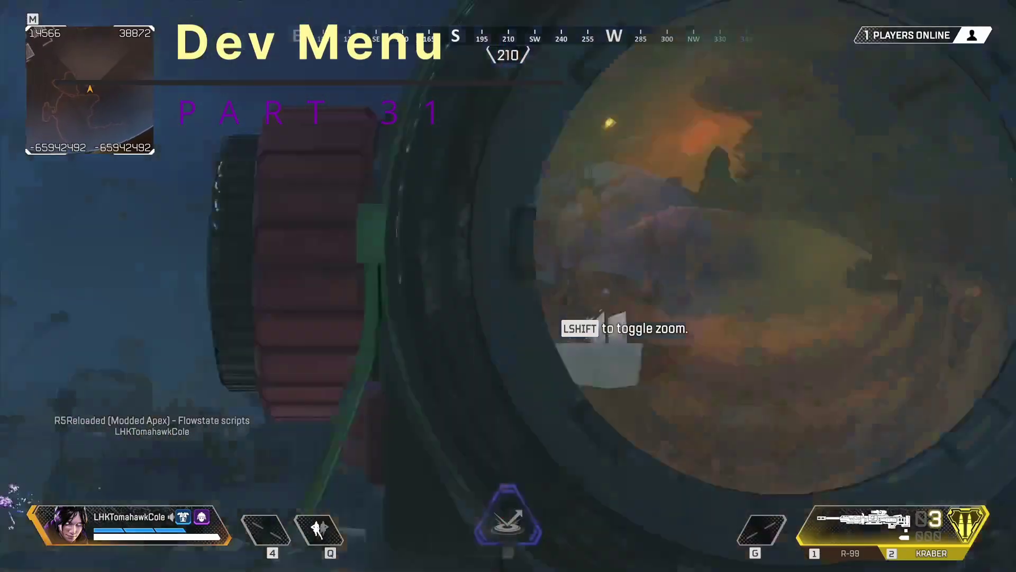
pyautogui.press('w')
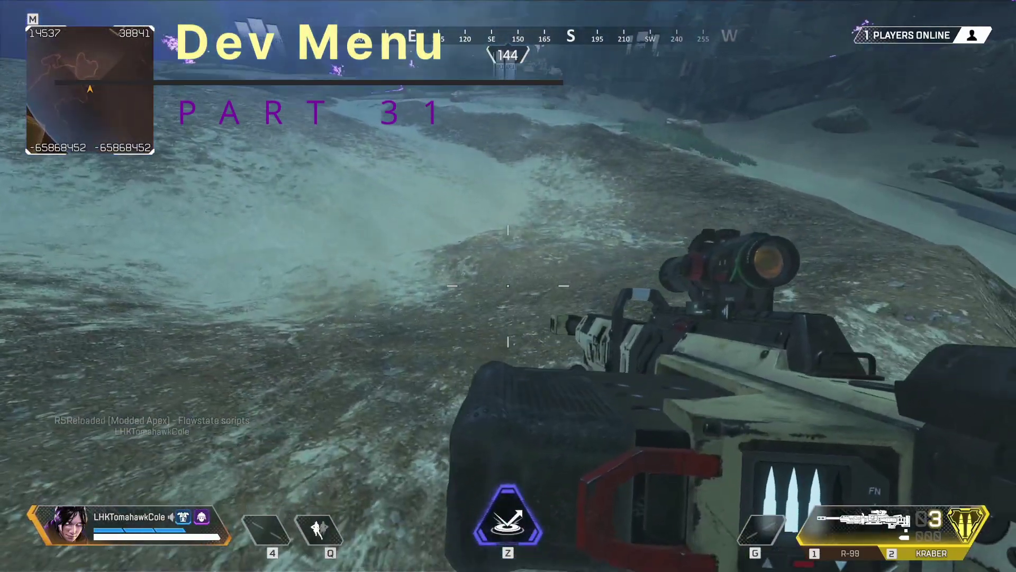
pyautogui.press('Tab')
pyautogui.click(134, 553)
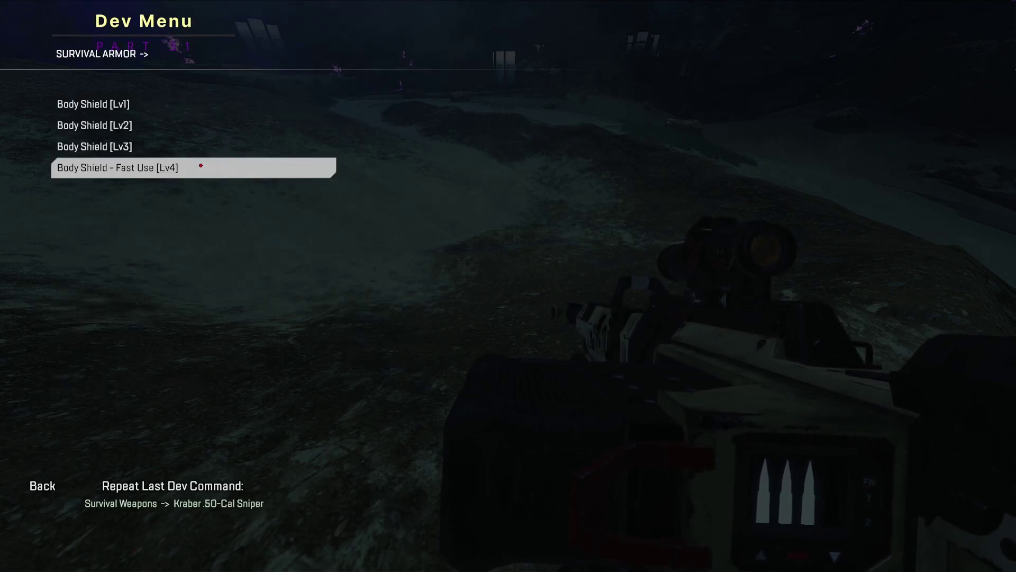
pyautogui.click(201, 166)
pyautogui.press('f')
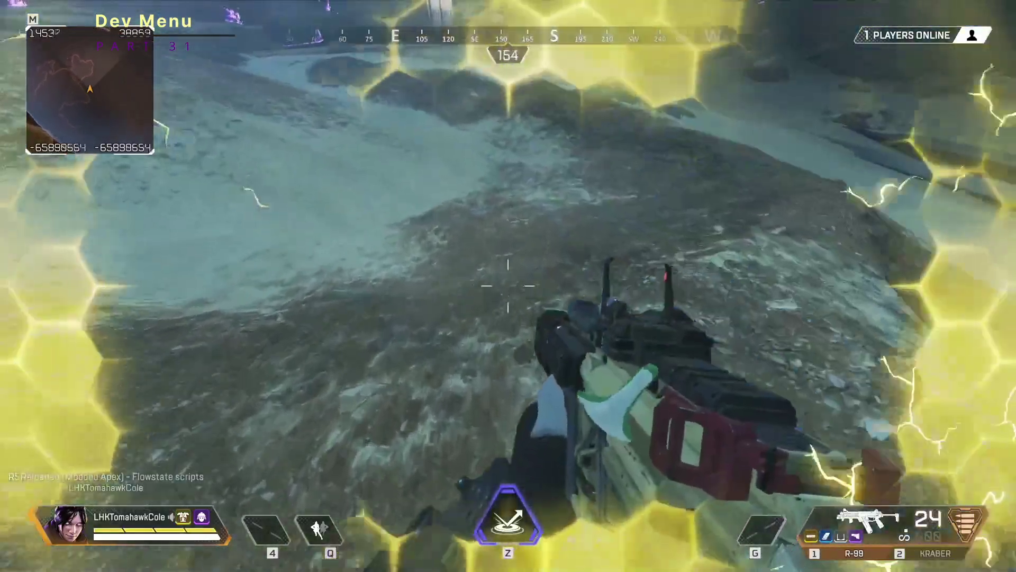
# Navigate the Dev Menu to the Survival Attachments list
pyautogui.press('`')
pyautogui.press('`')
pyautogui.press('Escape')
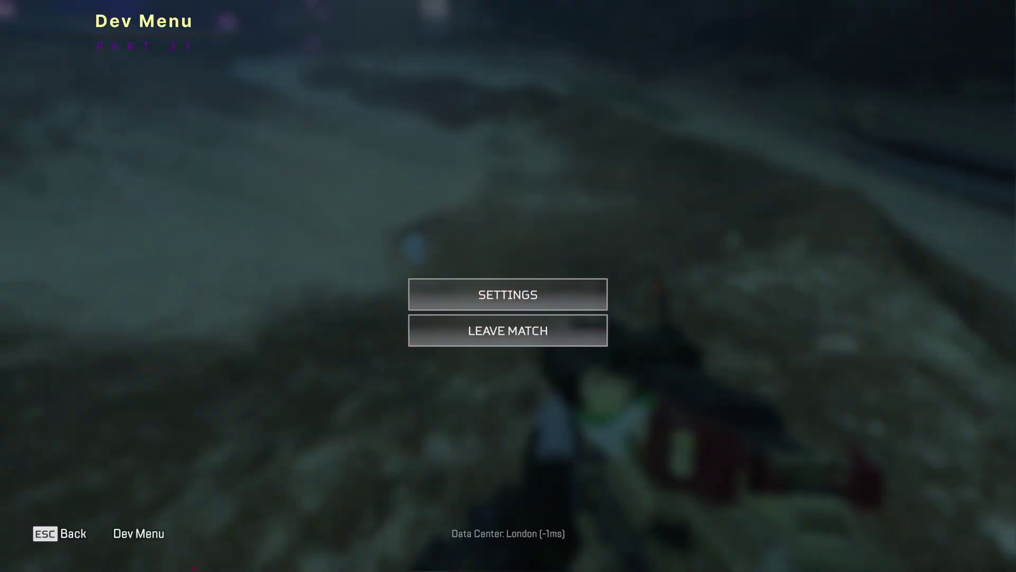
pyautogui.click(139, 533)
pyautogui.click(133, 213)
pyautogui.press('Escape')
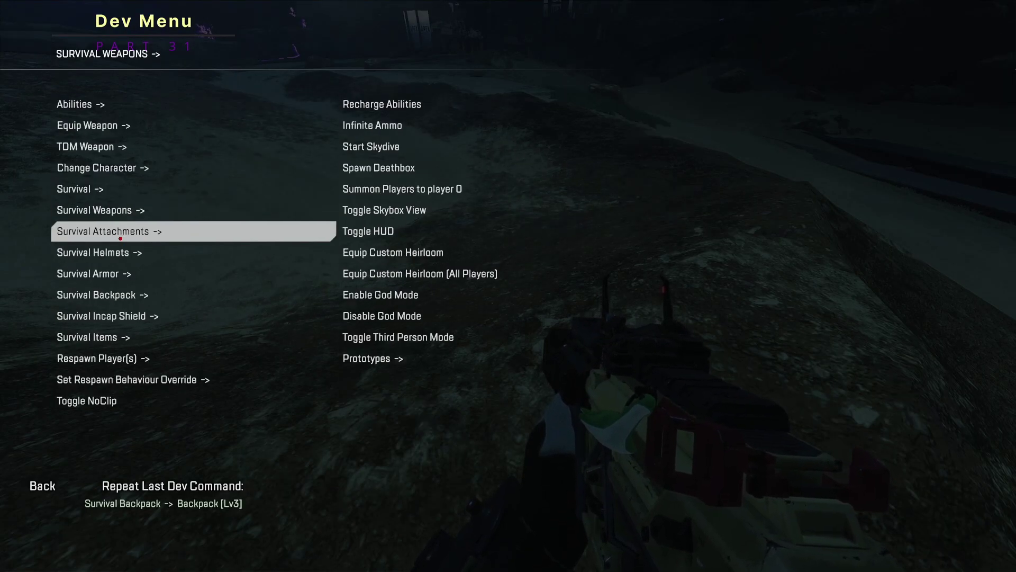
pyautogui.click(106, 231)
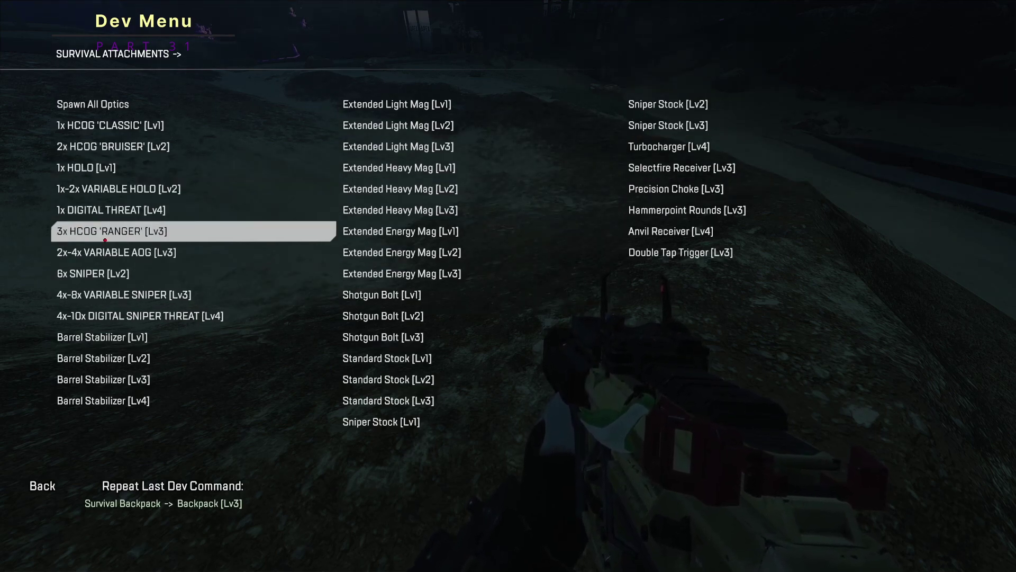
# Fit a variable holo sight to the R-99 and set it to 1x zoom
pyautogui.click(90, 197)
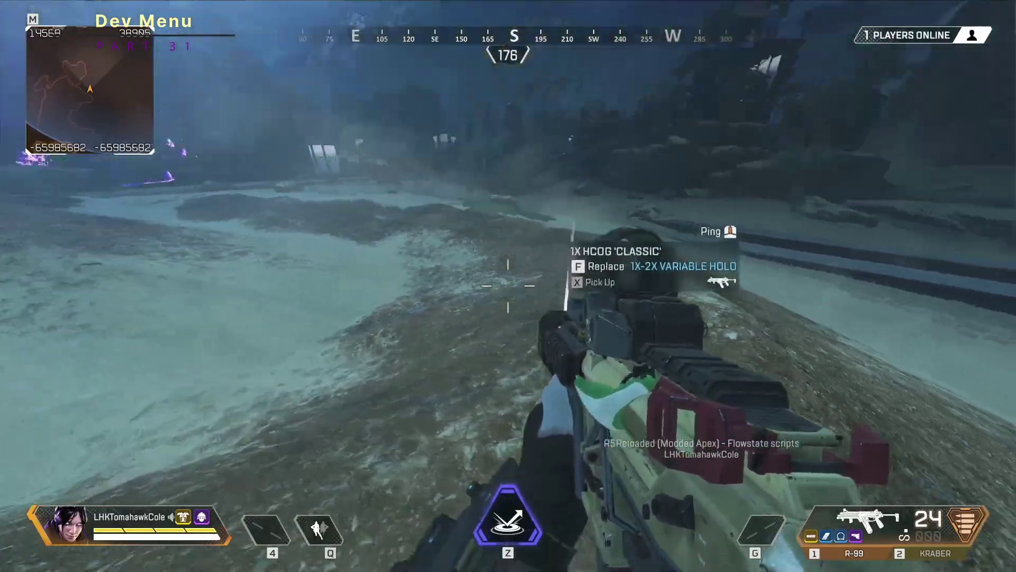
pyautogui.press('e')
pyautogui.rightClick(508, 286)
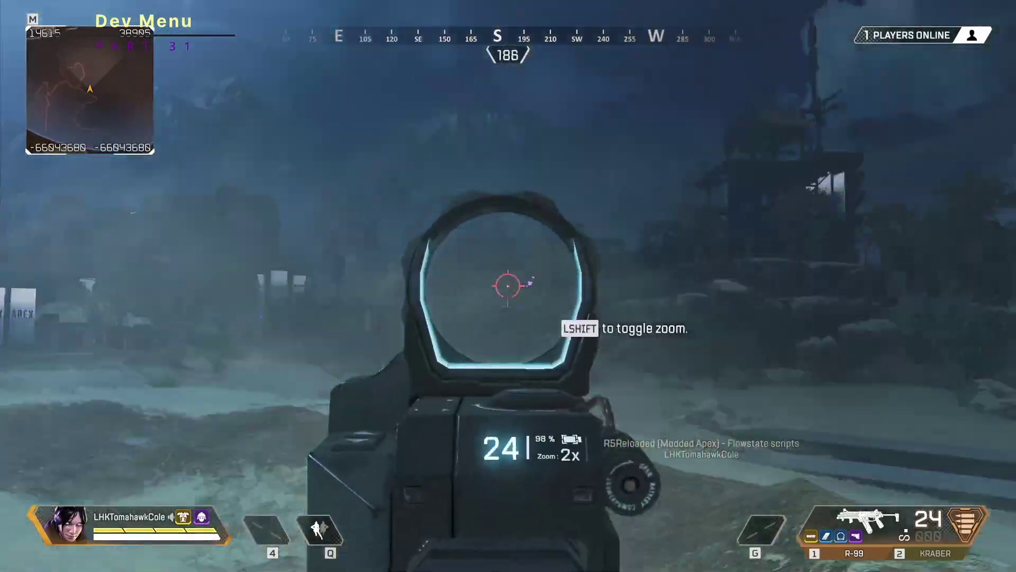
pyautogui.press('shift')
# Walk forward across the terrain, emptying an R-99 magazine as a test along the way
pyautogui.press('w')
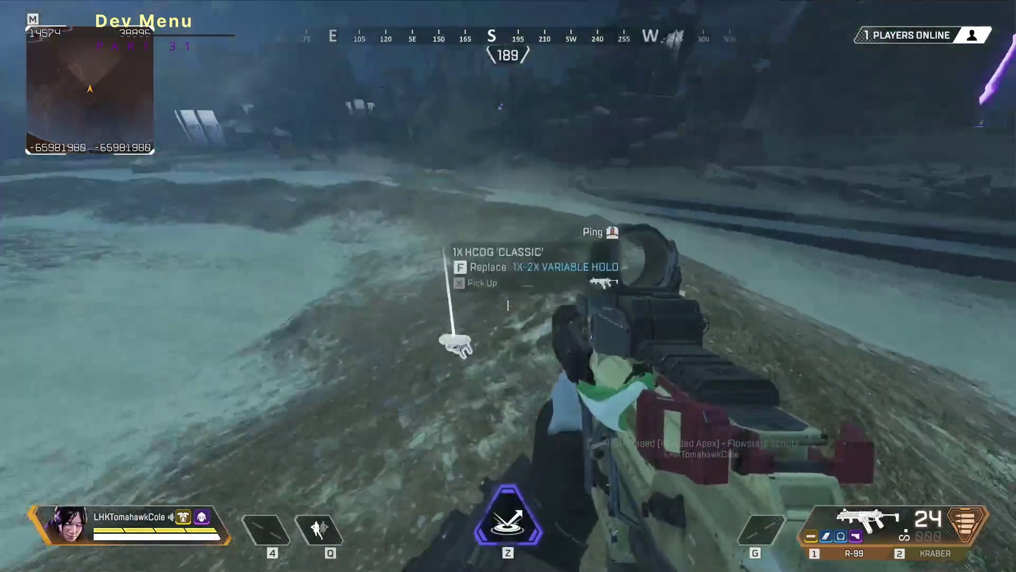
pyautogui.press('w')
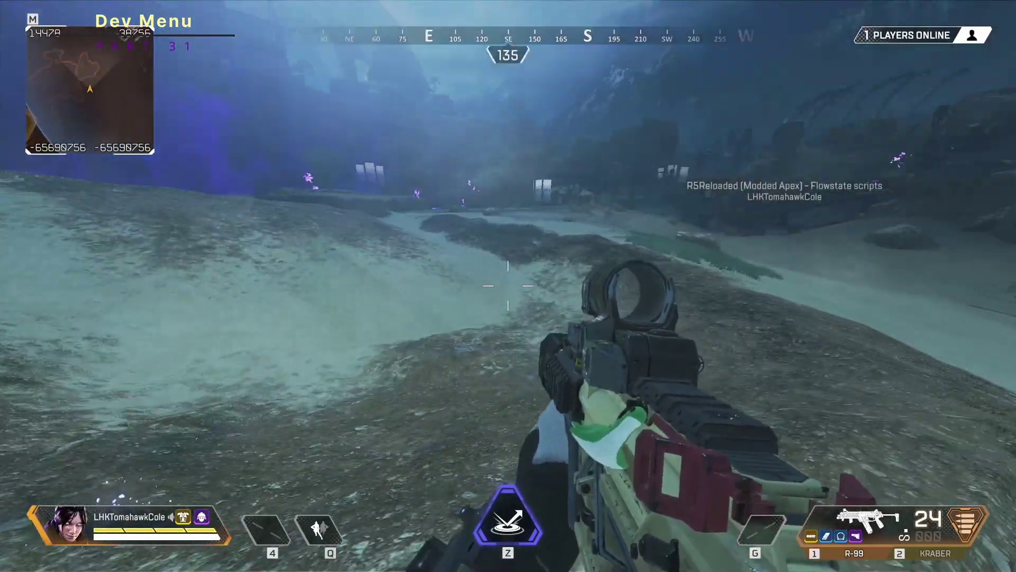
pyautogui.press('w')
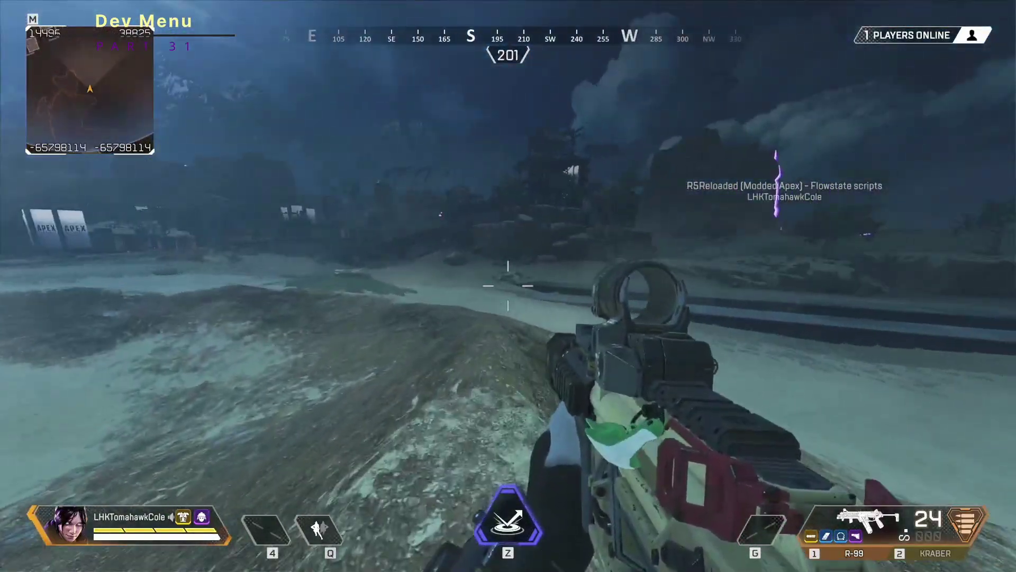
pyautogui.press('w')
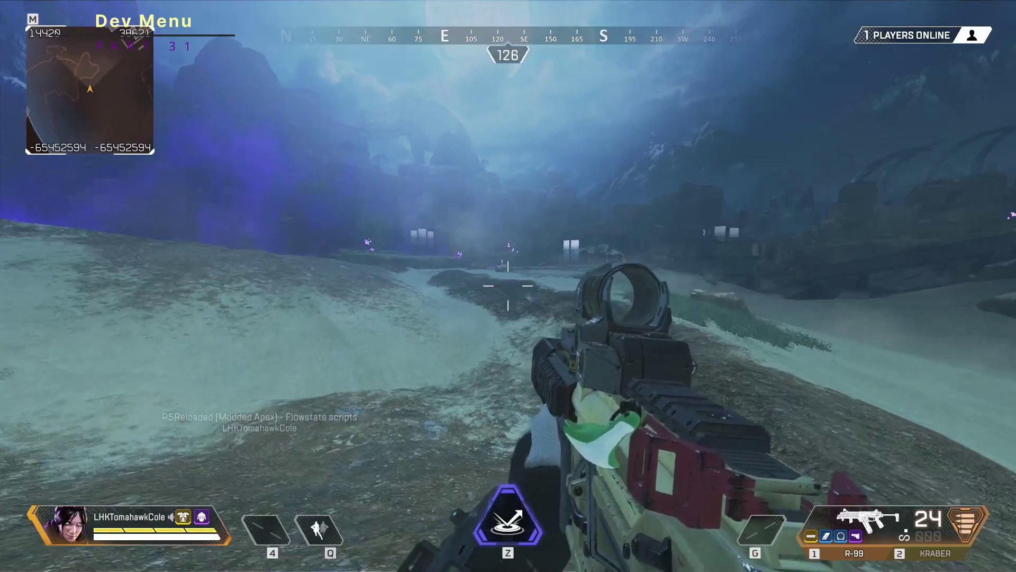
pyautogui.rightClick(508, 286)
pyautogui.click(508, 286)
pyautogui.click(508, 286)
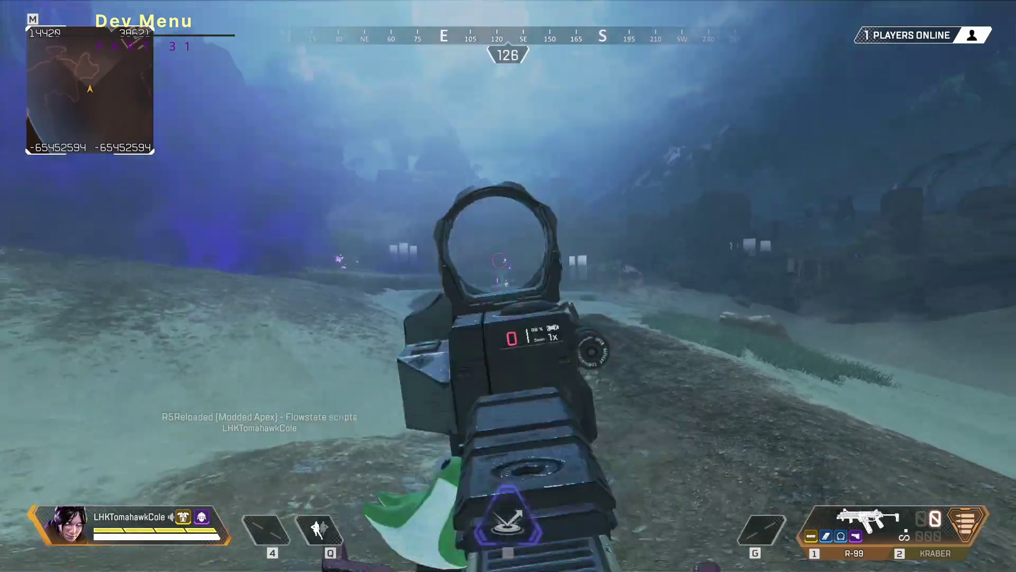
pyautogui.press('w')
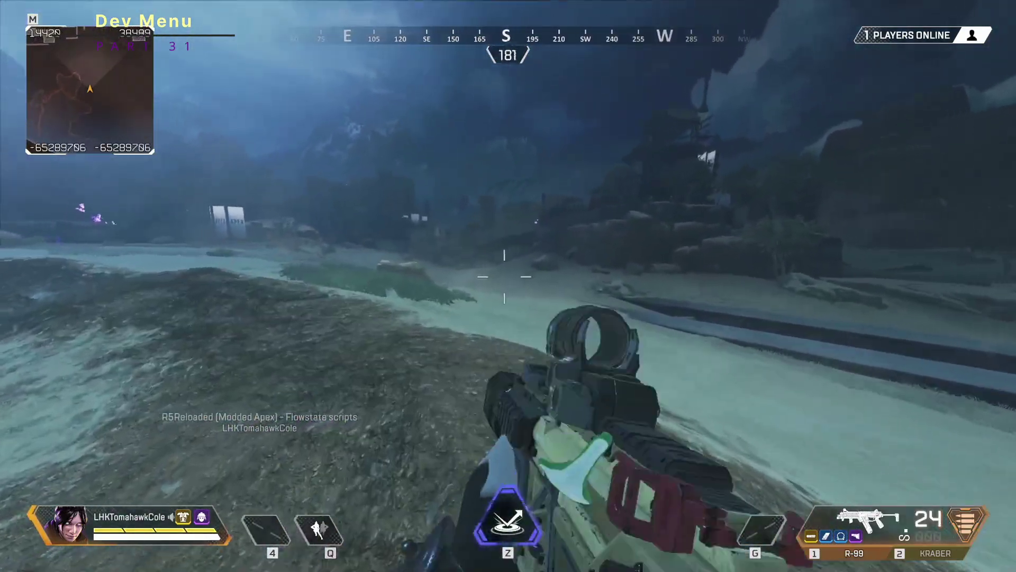
pyautogui.press('w')
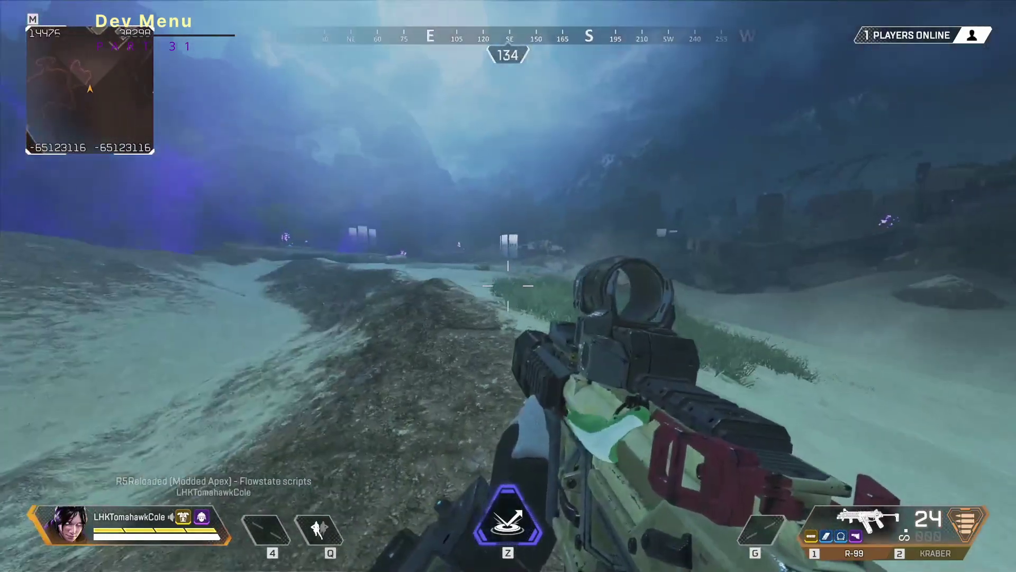
pyautogui.press('w')
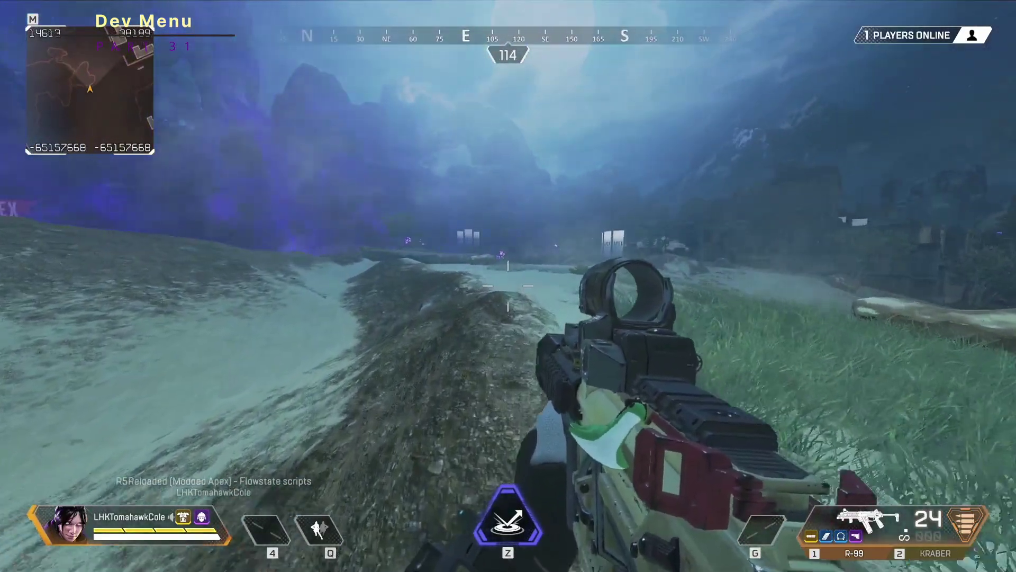
# Cross the open field toward the buildings, switching from the rifle to the melee blade
pyautogui.press('w')
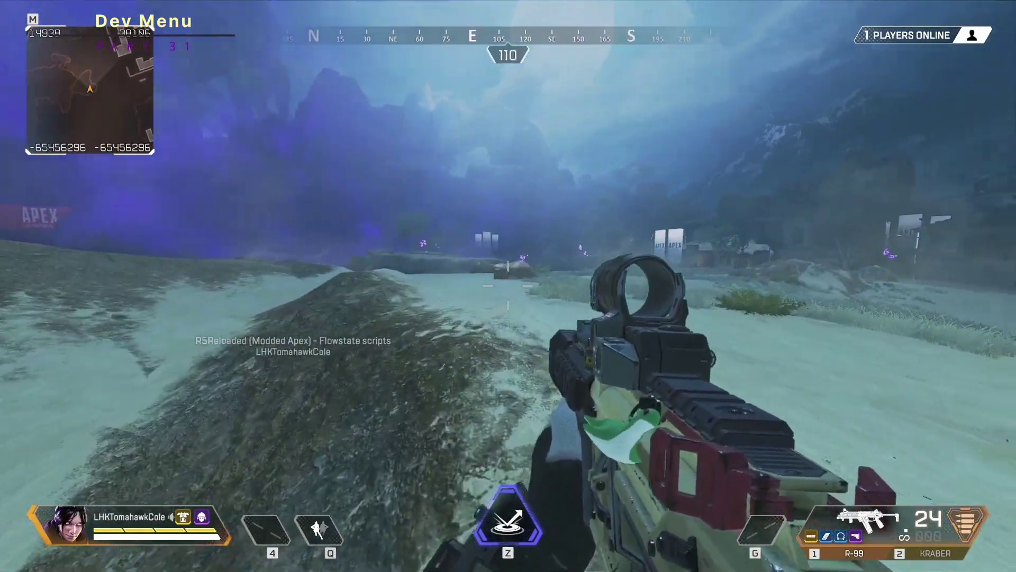
pyautogui.press('w')
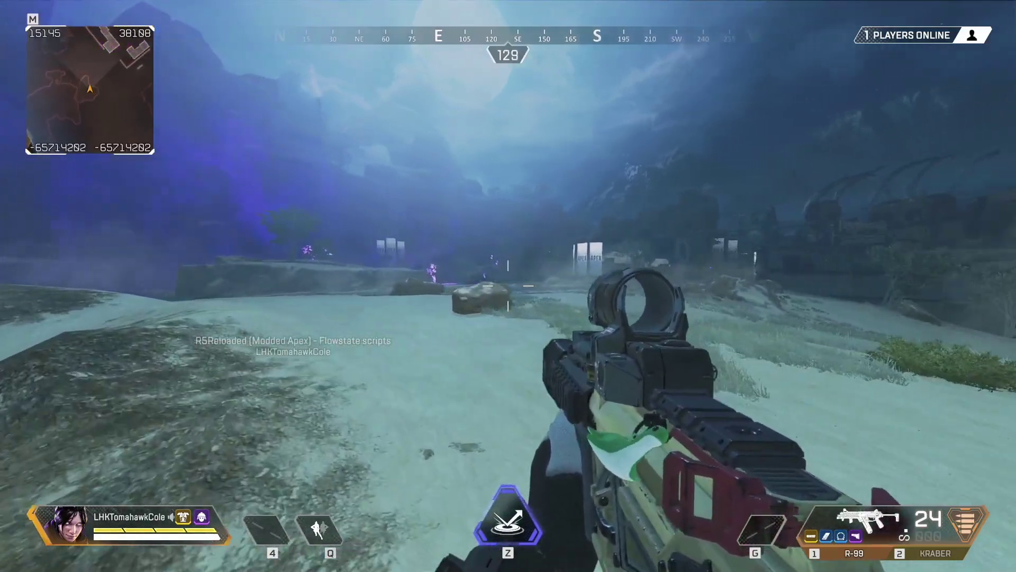
pyautogui.press('w')
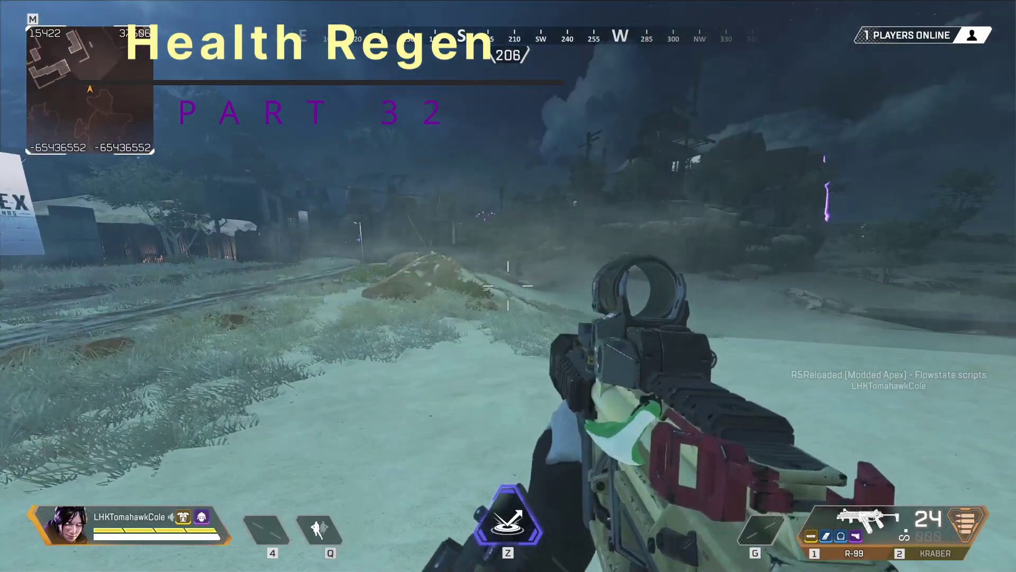
pyautogui.press('w')
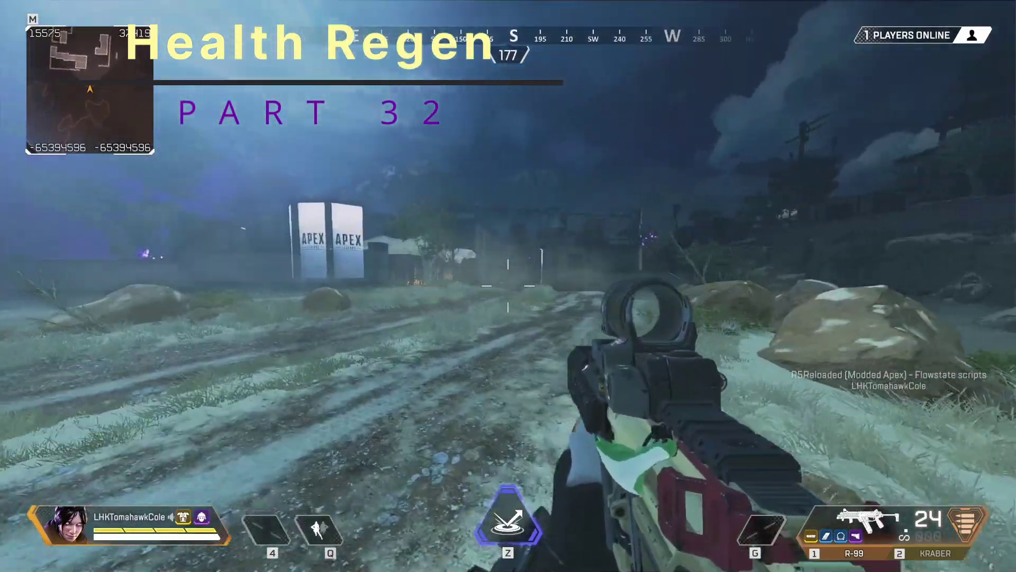
pyautogui.press('w')
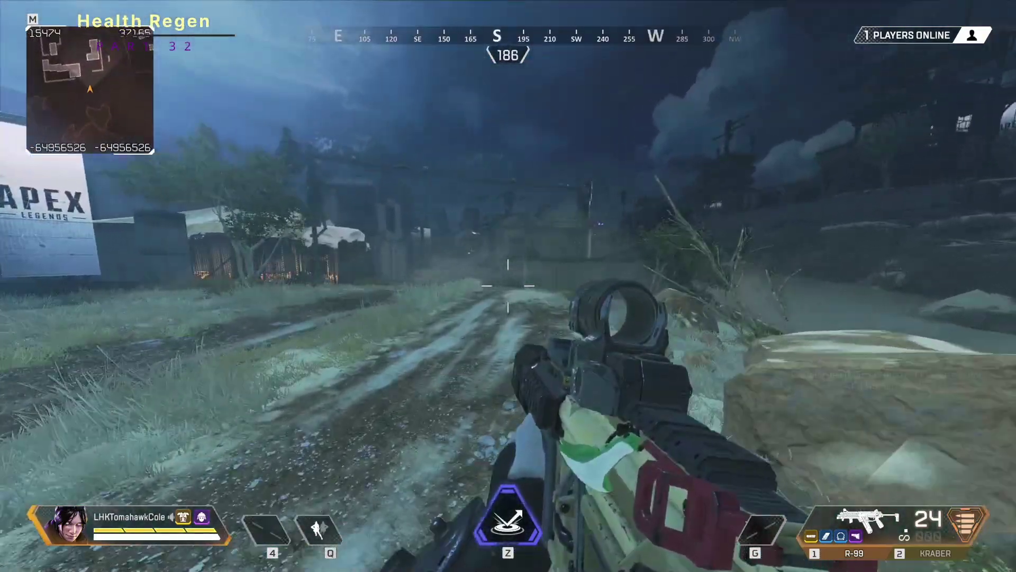
pyautogui.press('w')
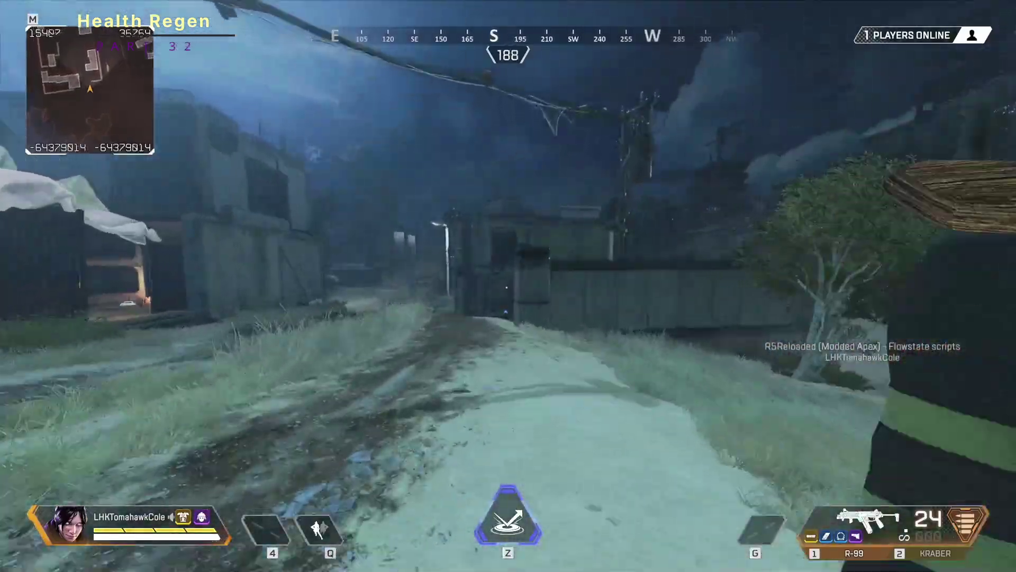
pyautogui.press('w')
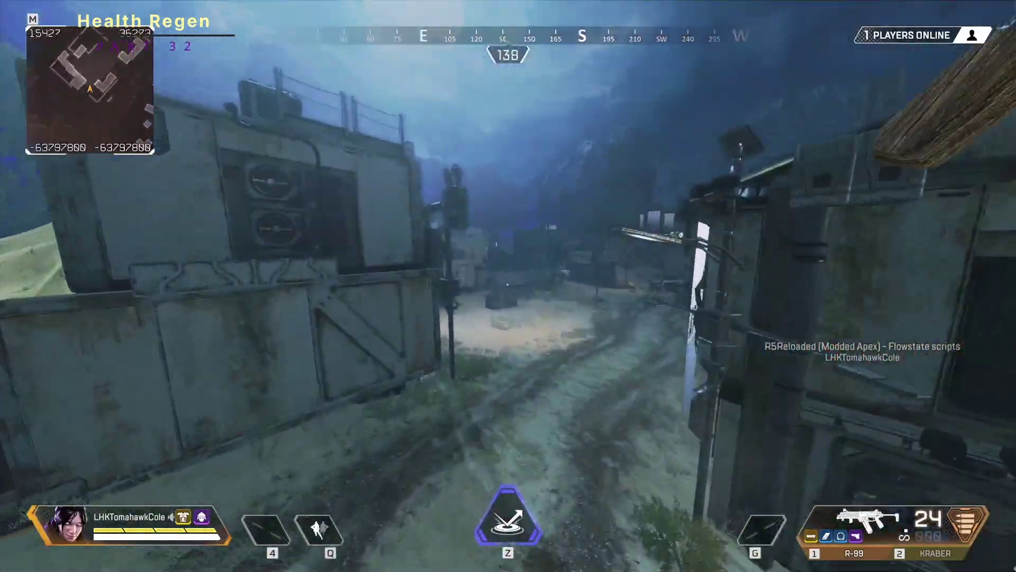
pyautogui.press('w')
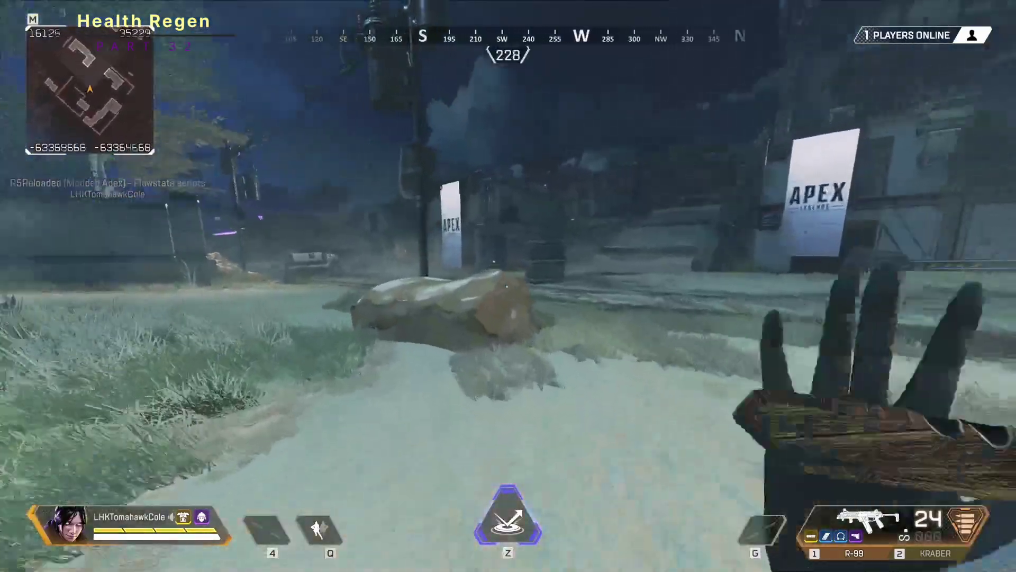
# Run along the dirt path through the village toward the APEX signs
pyautogui.press('w')
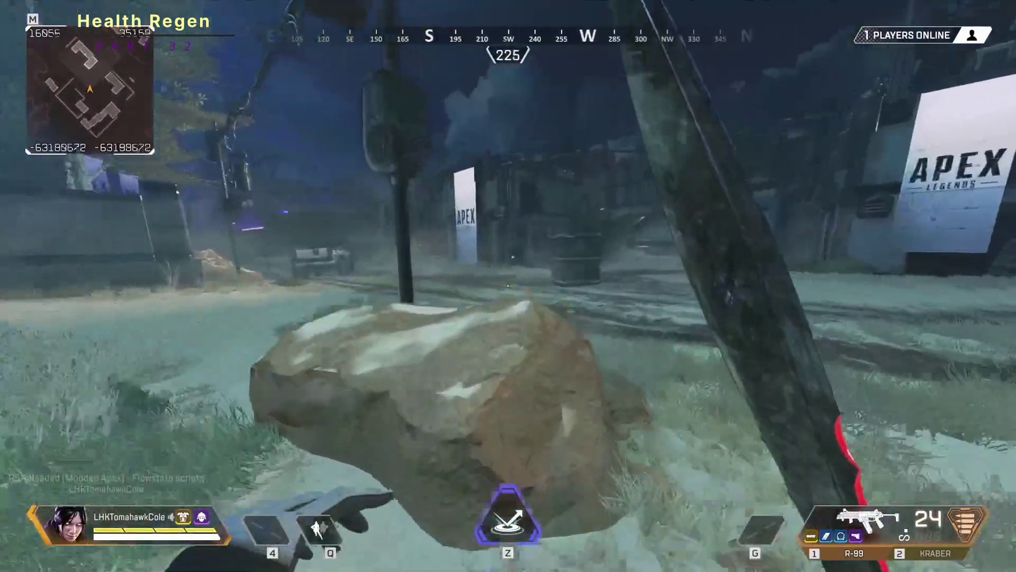
pyautogui.press('w')
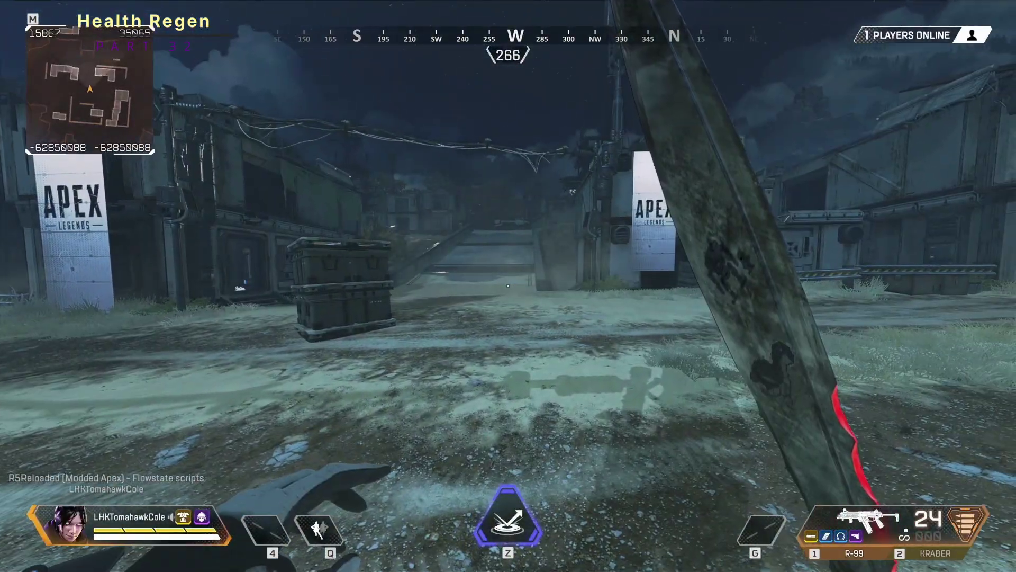
pyautogui.press('w')
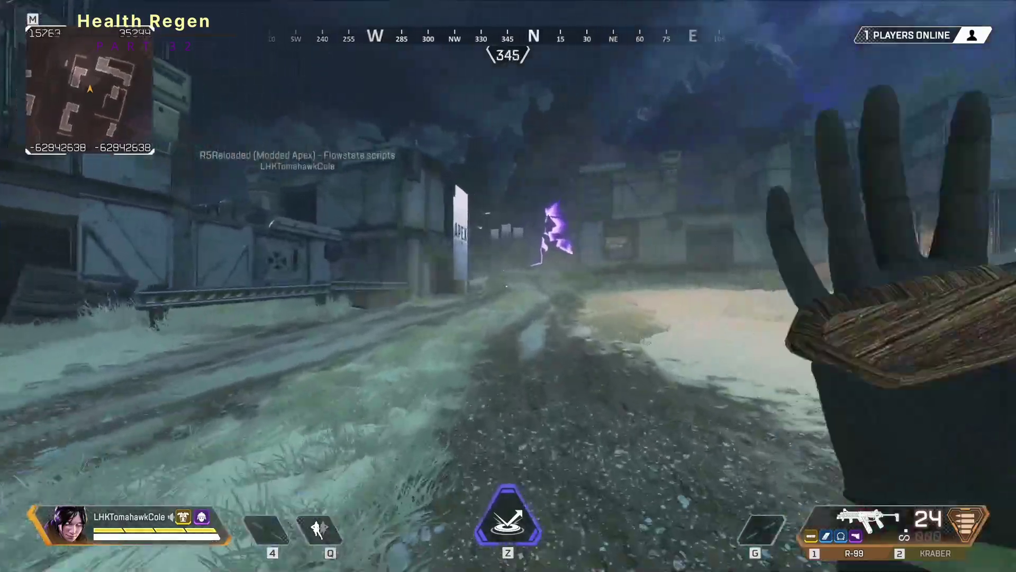
pyautogui.press('w')
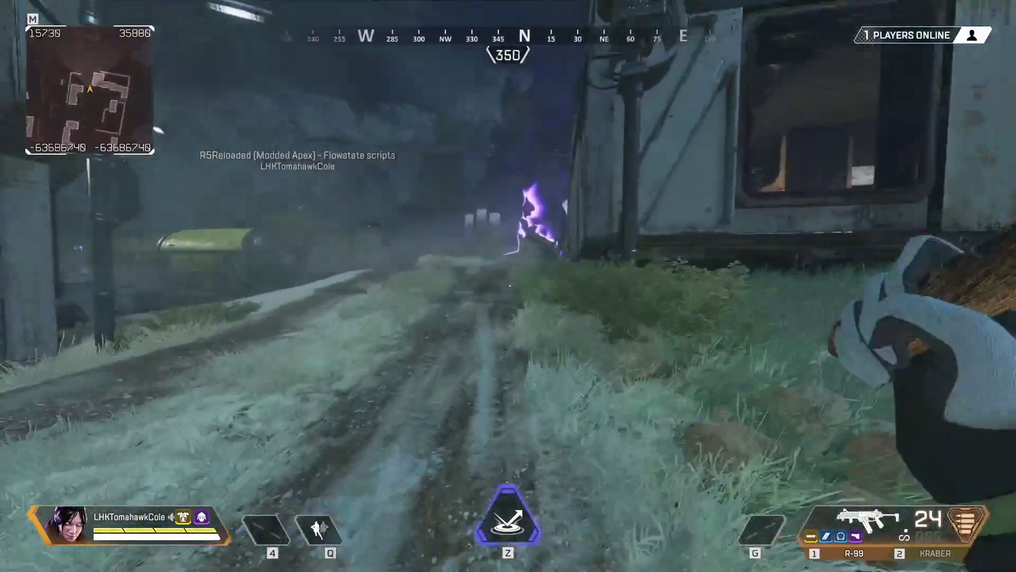
pyautogui.press('w')
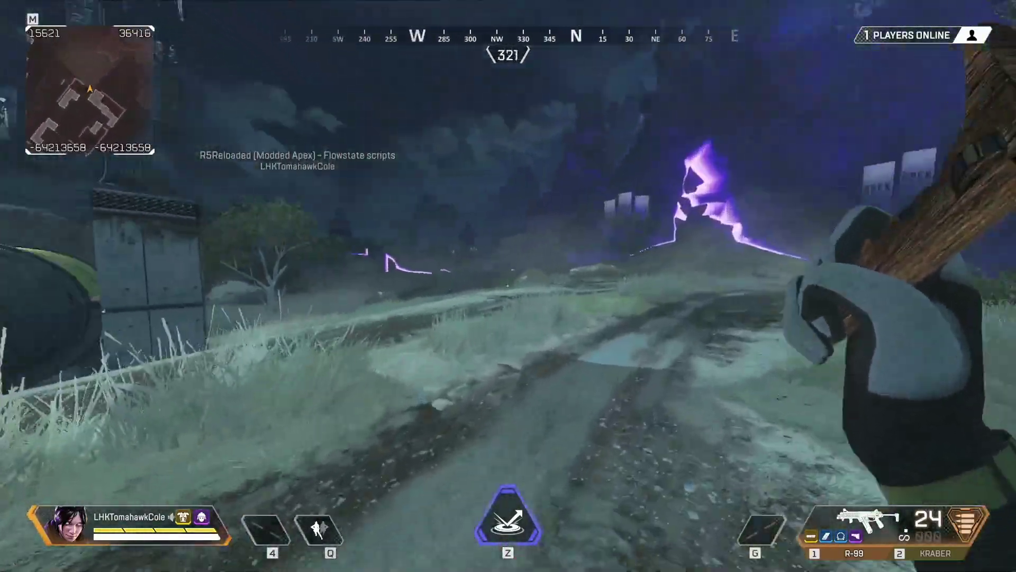
pyautogui.press('w')
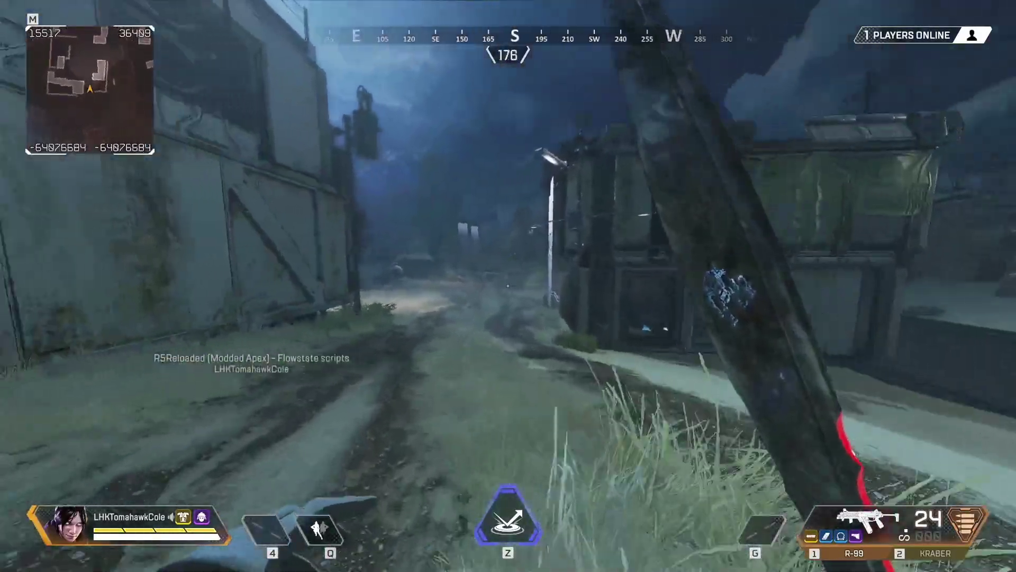
pyautogui.press('w')
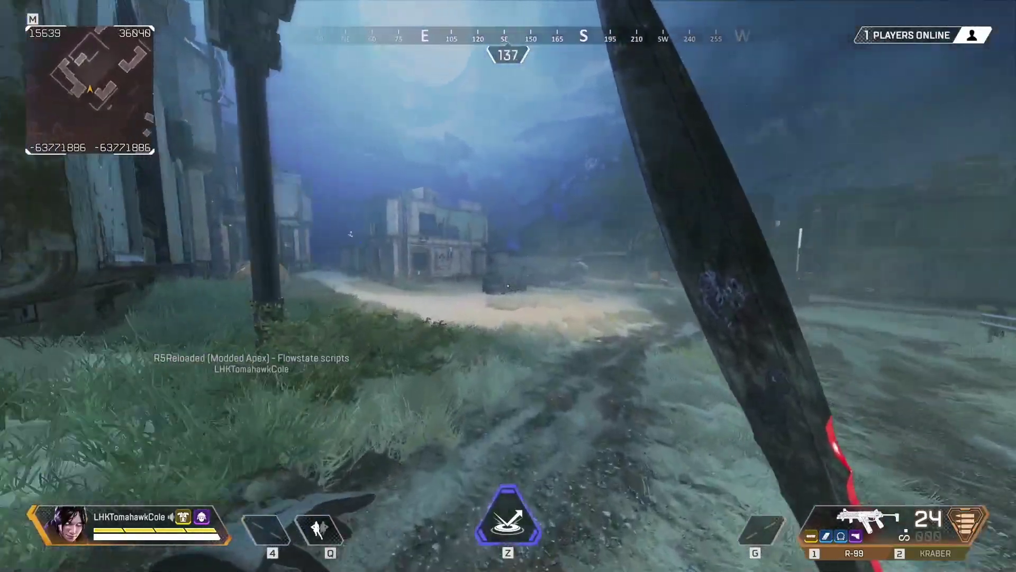
pyautogui.press('w')
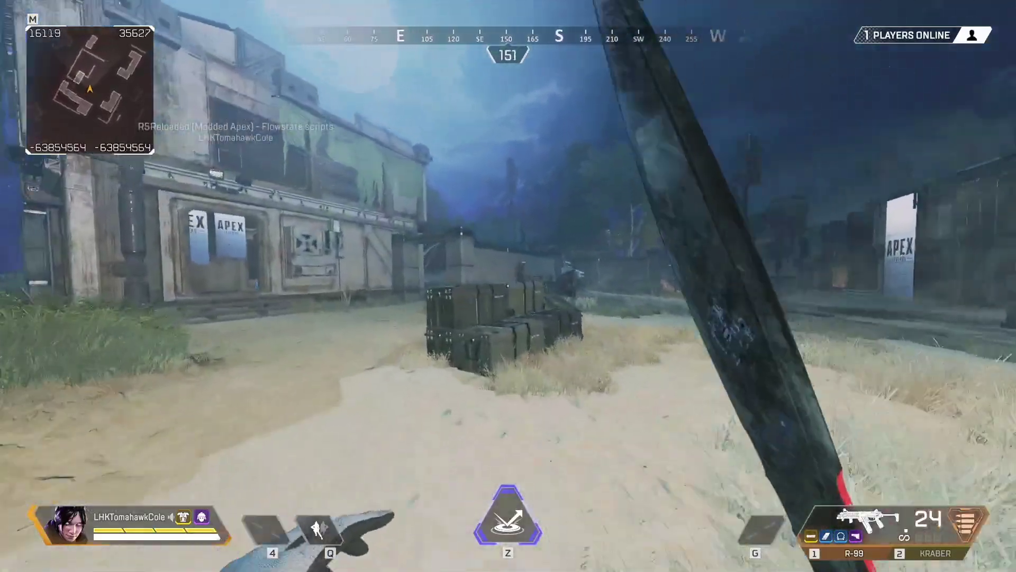
pyautogui.press('w')
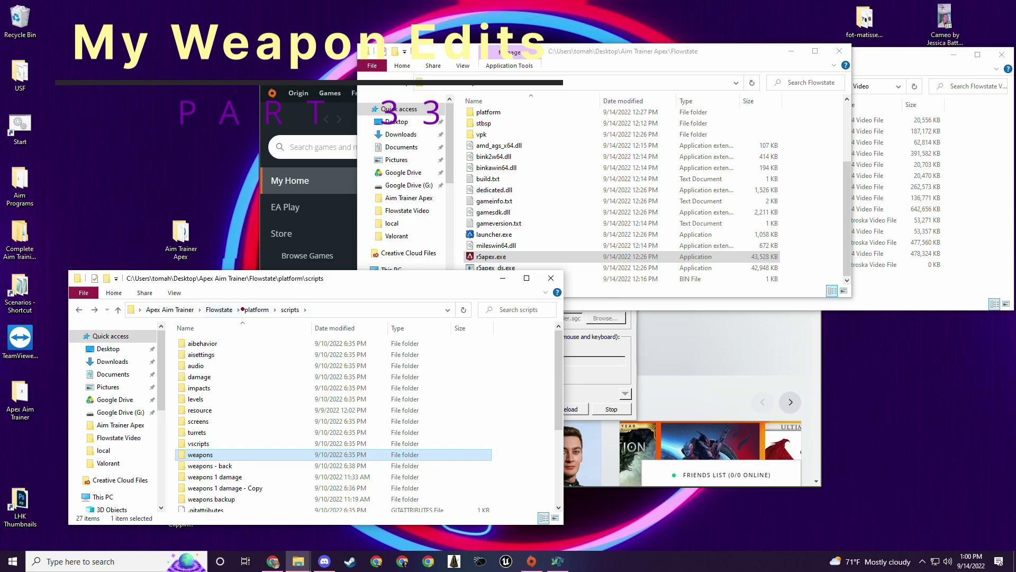
# Look through the scripts inside the weapons folder
pyautogui.doubleClick(206, 455)
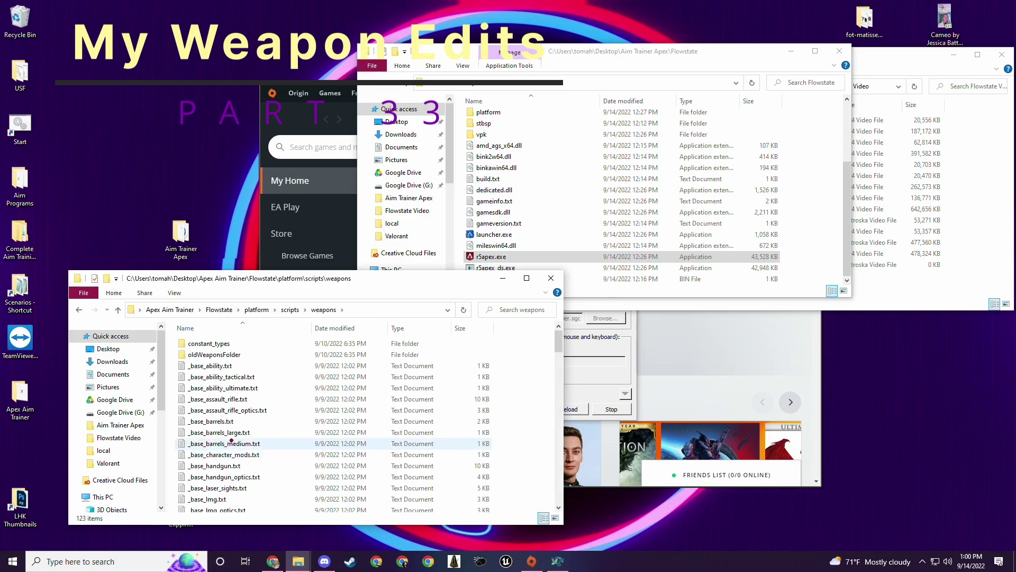
pyautogui.scroll(-12, 264, 418)
pyautogui.scroll(-5, 264, 418)
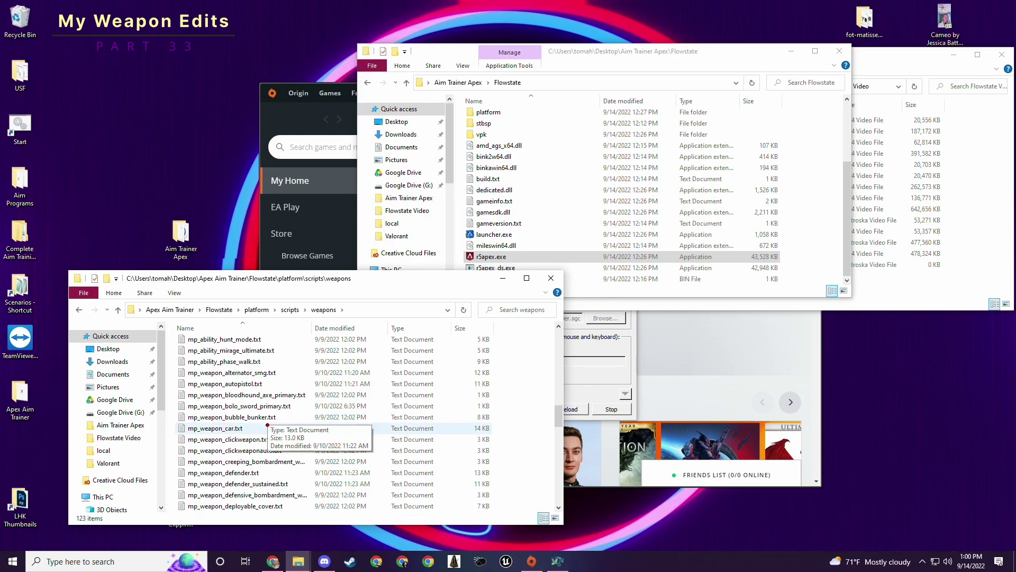
pyautogui.scroll(2, 234, 383)
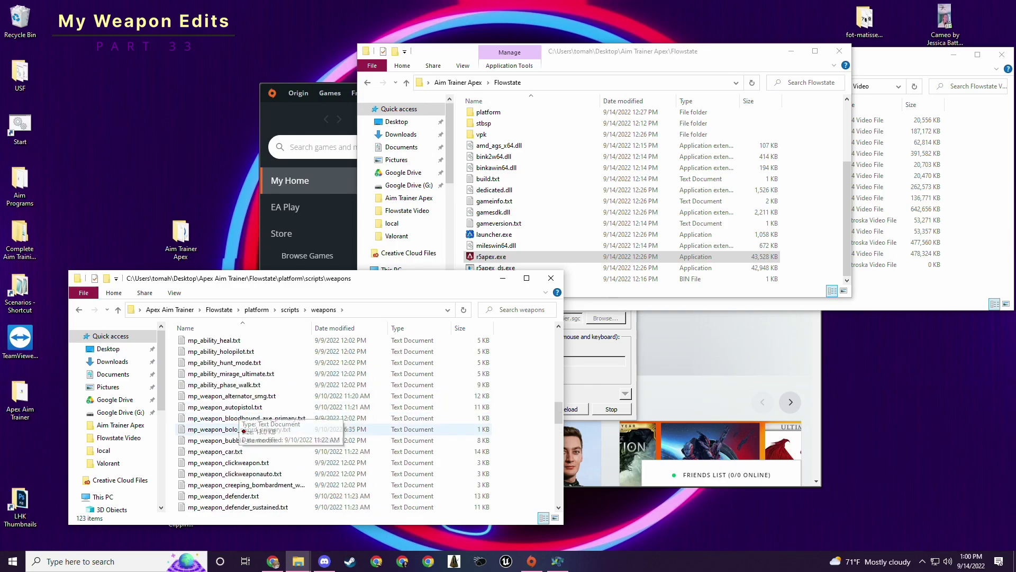
# Return to the scripts folder and bring up the weapons folder's context menu
pyautogui.hotkey('alt', 'Left')
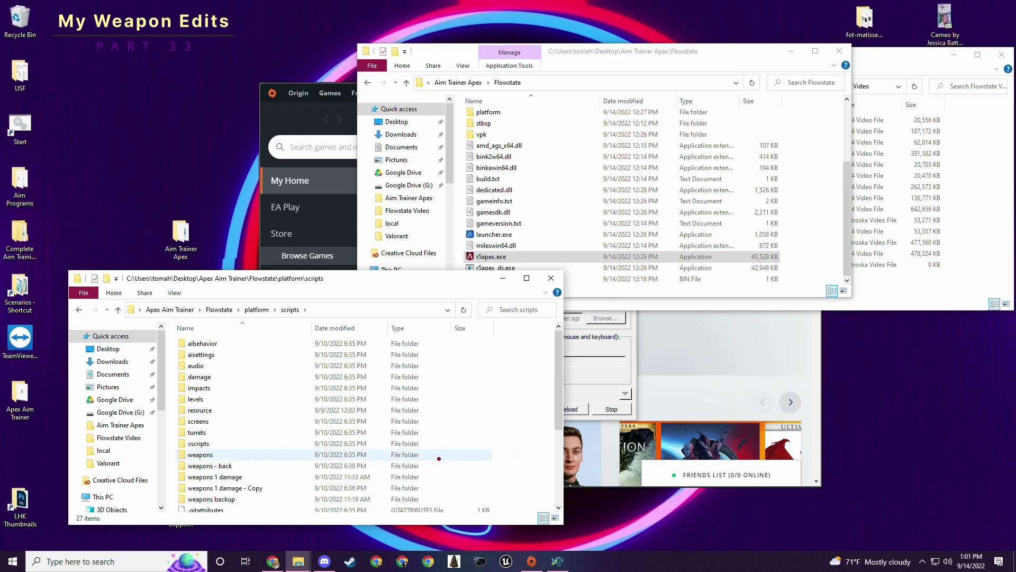
pyautogui.scroll(-2, 318, 424)
pyautogui.click(200, 394)
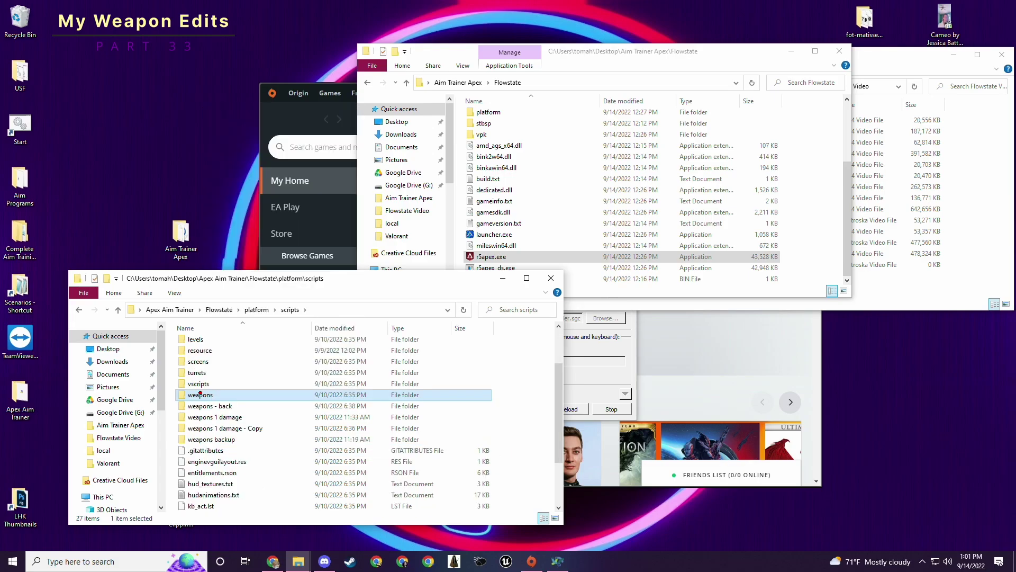
pyautogui.rightClick(236, 396)
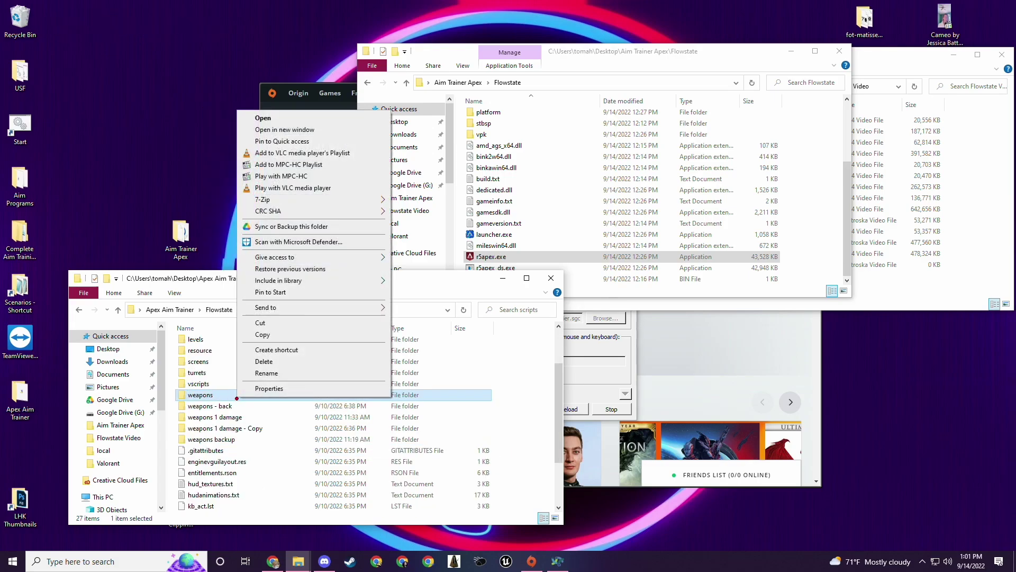
# Zip the weapons folder and name the archive weapons 1 damage.zip
pyautogui.moveTo(265, 307)
pyautogui.click(423, 318)
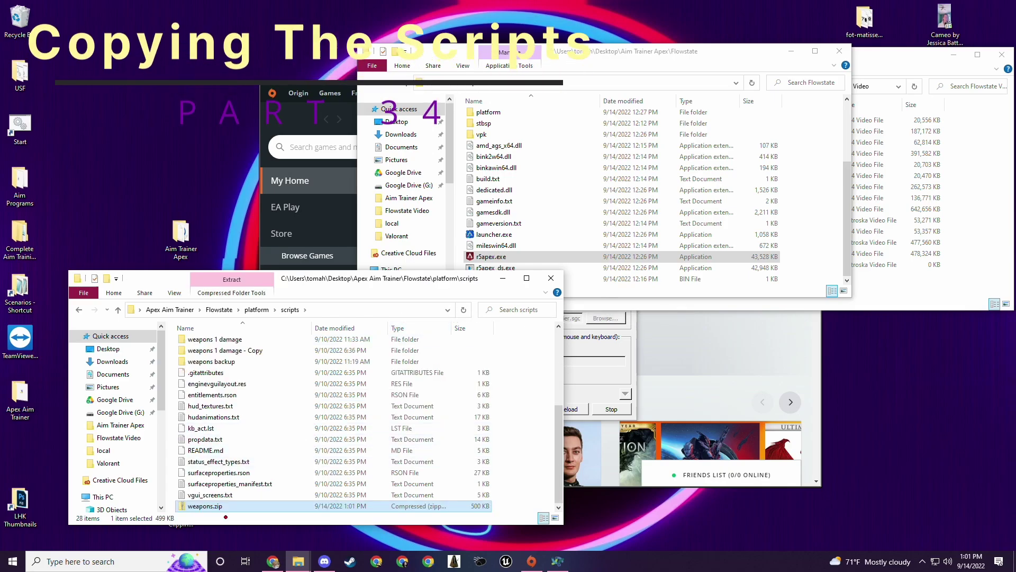
pyautogui.click(208, 506)
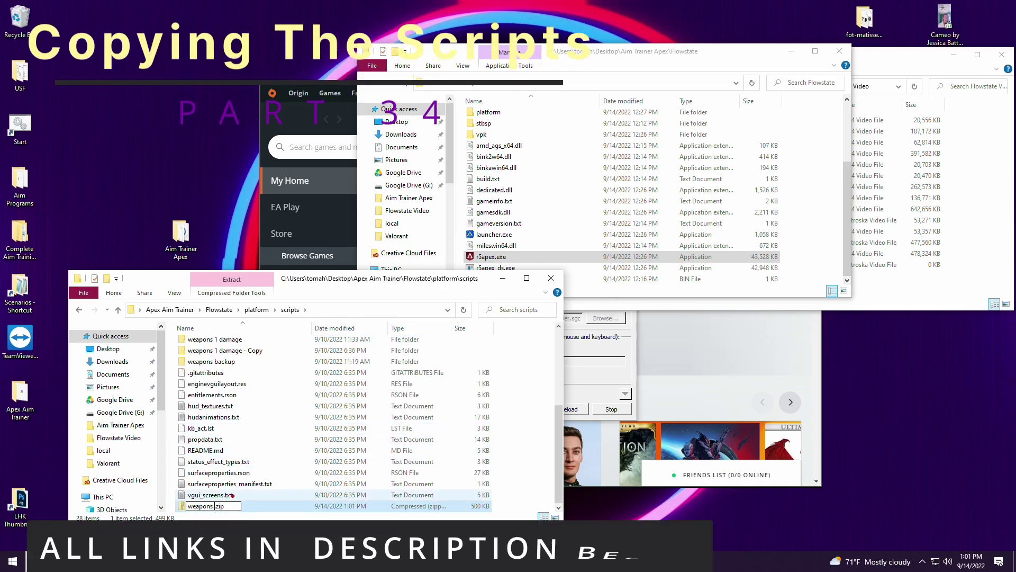
pyautogui.write('1 da')
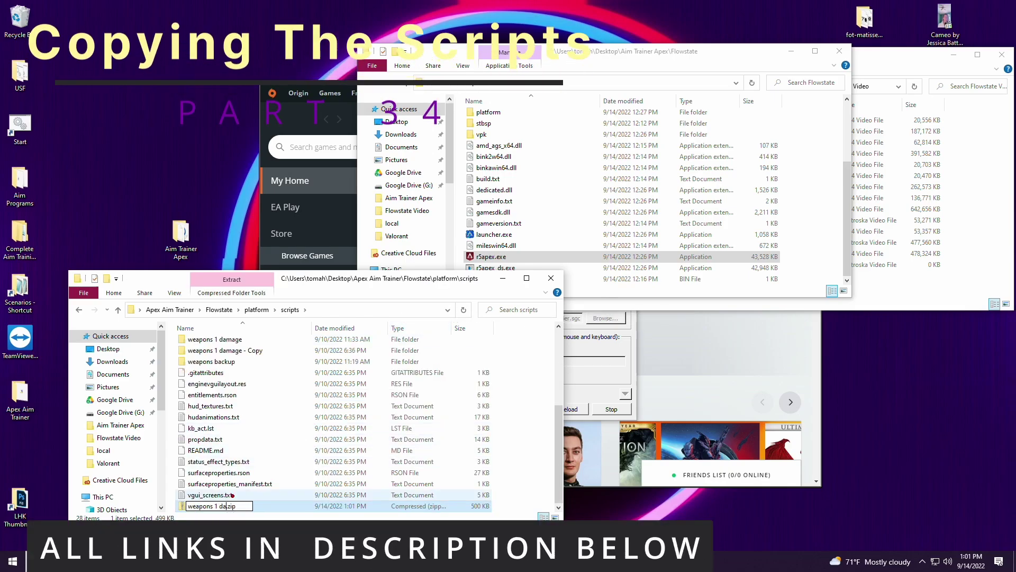
pyautogui.write('mage')
pyautogui.press('Return')
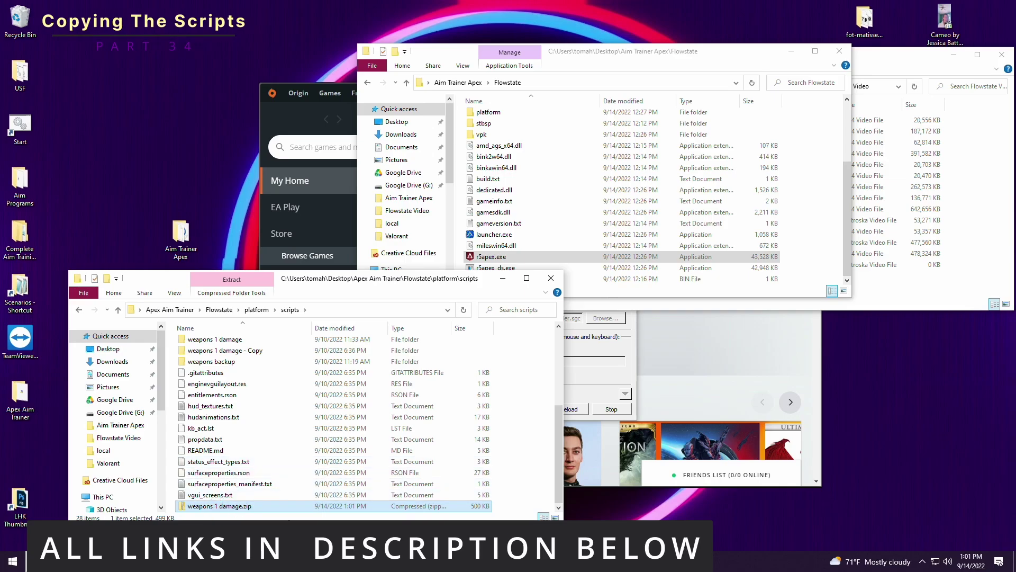
# Open weapons 1 damage.zip in a separate window and browse to Flowstate\platform\scripts
pyautogui.rightClick(500, 183)
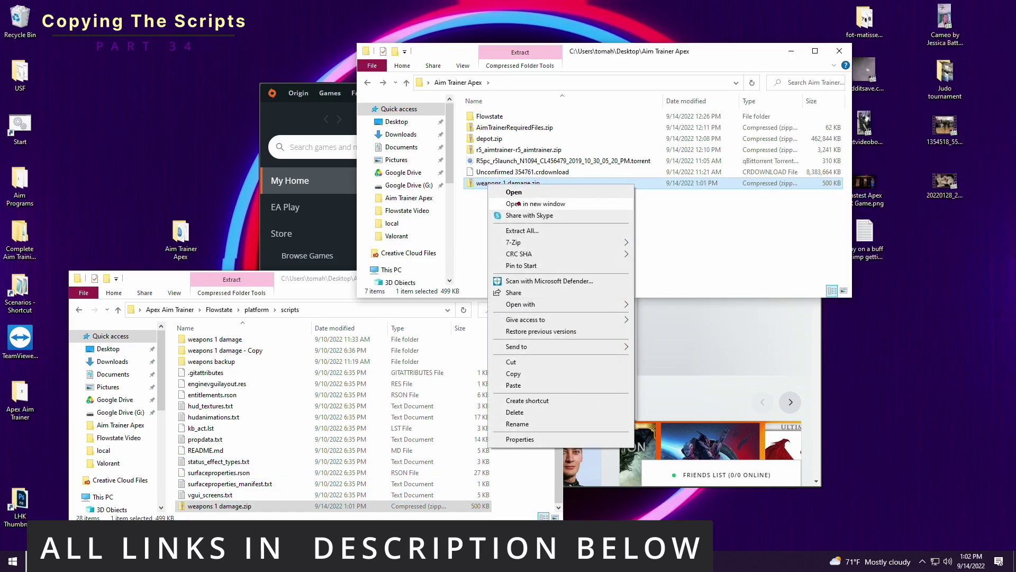
pyautogui.click(519, 204)
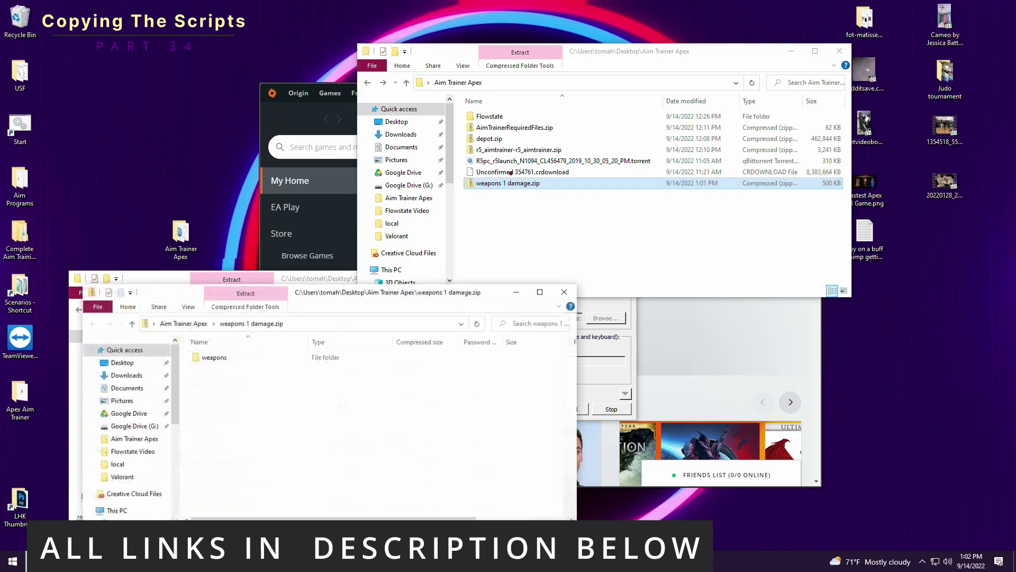
pyautogui.doubleClick(484, 117)
pyautogui.doubleClick(488, 205)
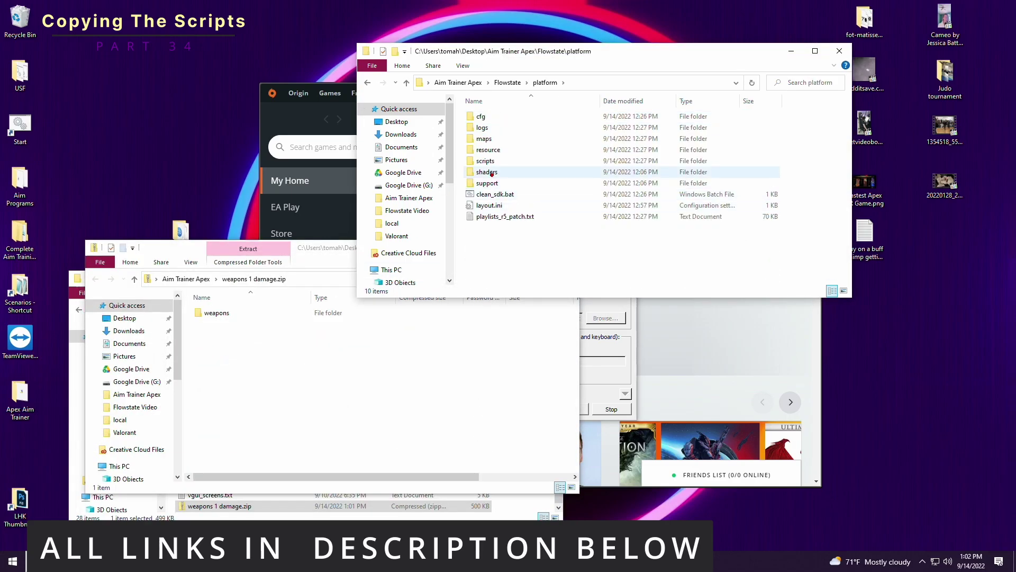
pyautogui.doubleClick(486, 183)
# Rename the existing weapons folder to weapons NORMAL and drag in the one-damage weapons folder
pyautogui.scroll(-3, 500, 163)
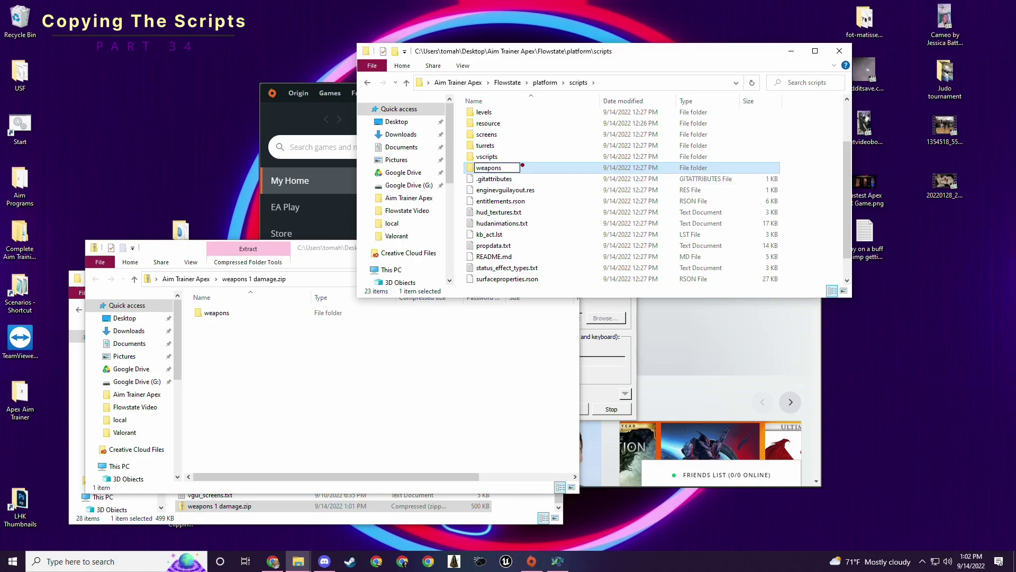
pyautogui.write('ORMAL')
pyautogui.moveTo(215, 312); pyautogui.dragTo(220, 321)
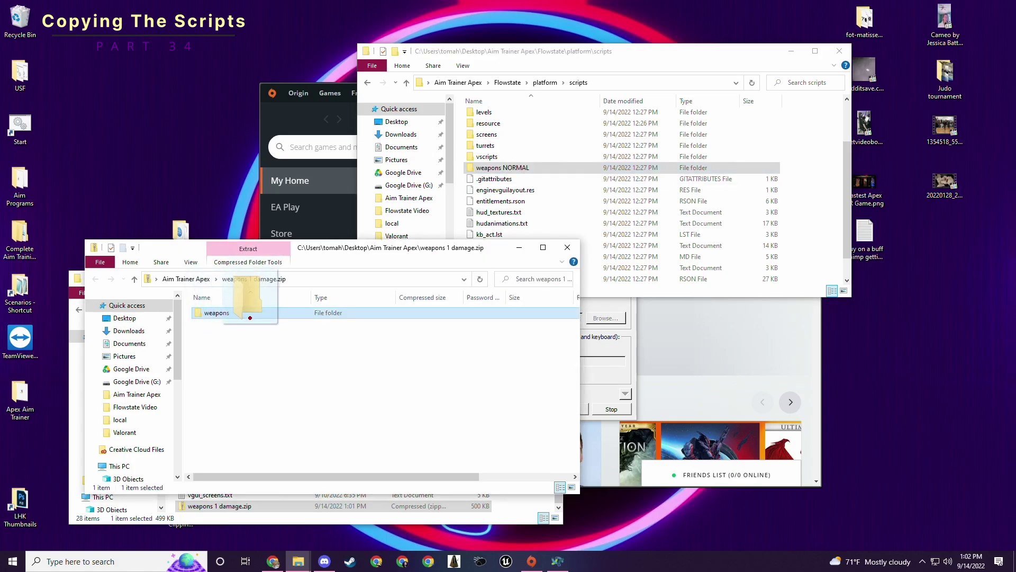
pyautogui.moveTo(747, 222); pyautogui.dragTo(805, 197)
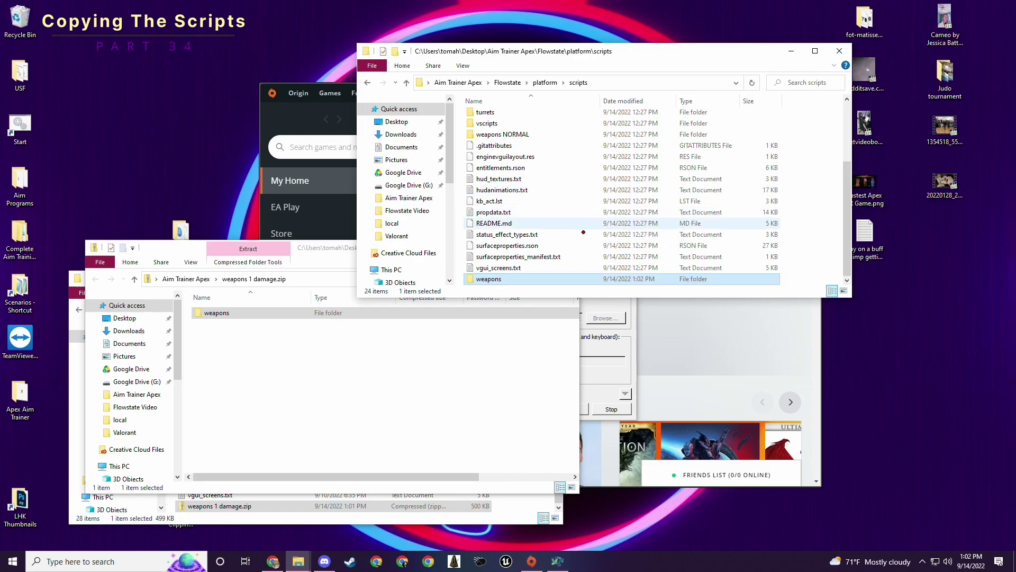
# Launch R5Reloaded and host a server on the Flowstate Aim Trainer playlist
pyautogui.click(712, 364)
pyautogui.click(583, 53)
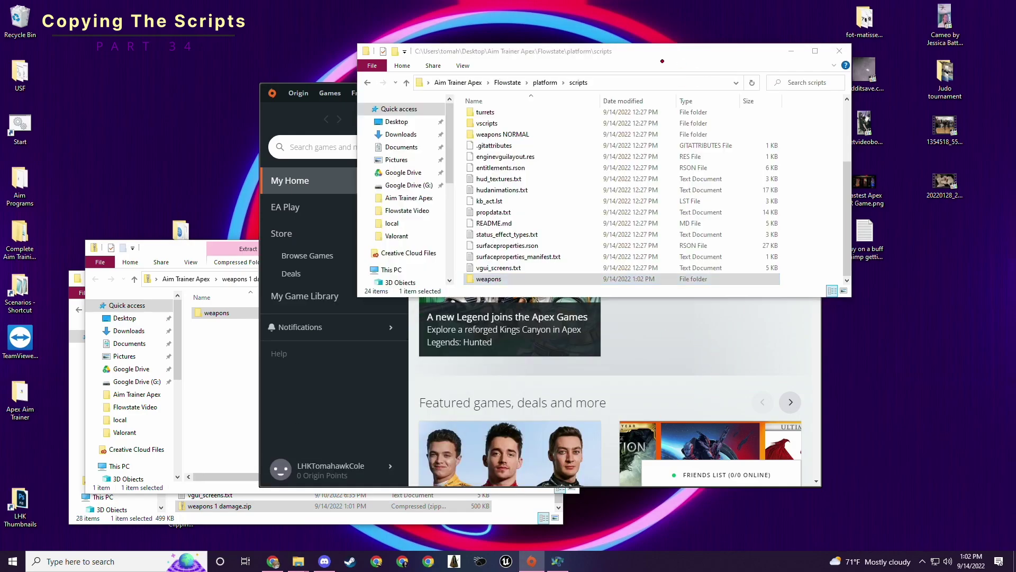
pyautogui.click(496, 82)
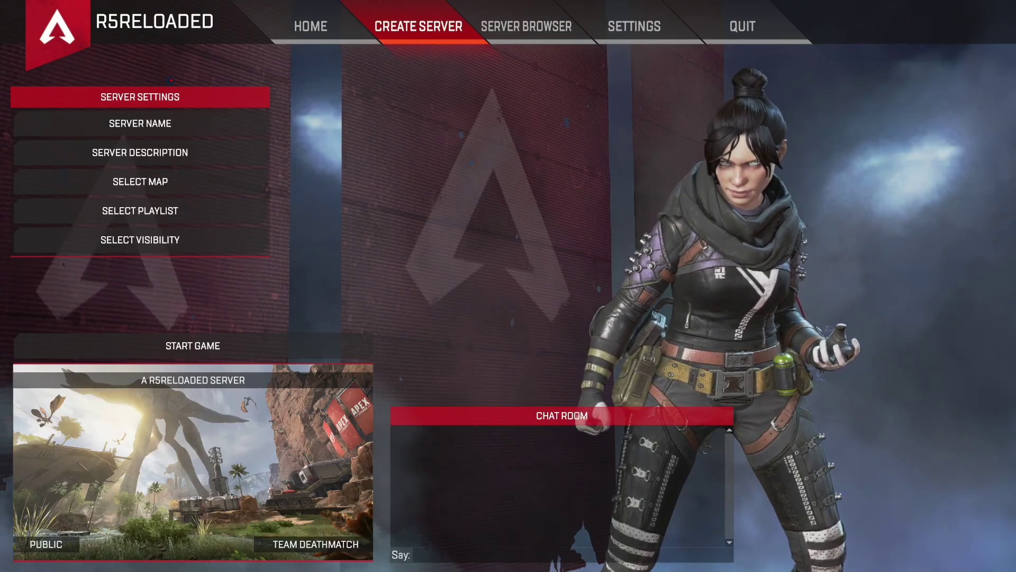
pyautogui.click(139, 210)
pyautogui.click(360, 120)
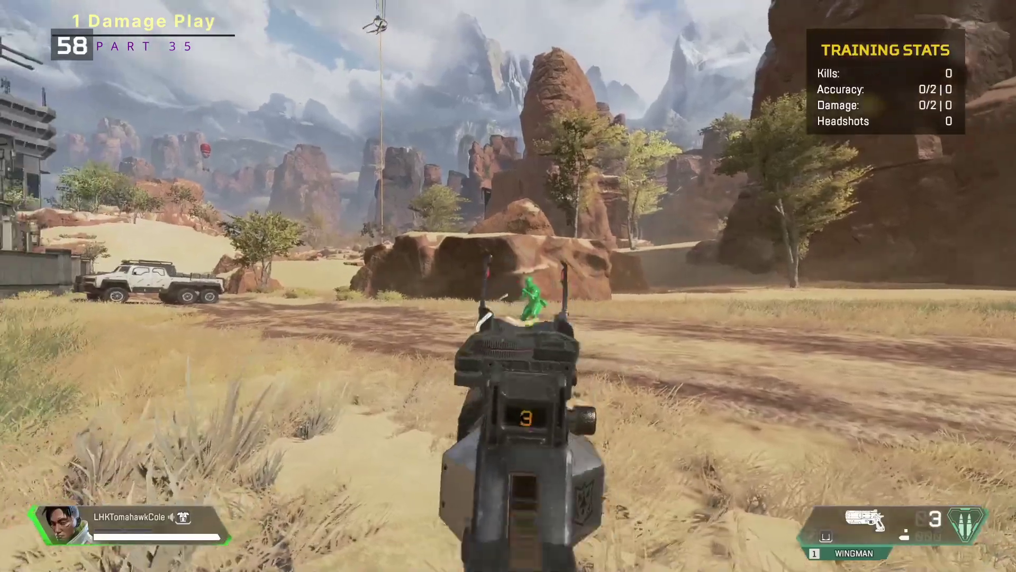
# Fire repeatedly at the strafing dummy to check each hit deals one damage
pyautogui.click(508, 285)
pyautogui.click(508, 286)
pyautogui.click(508, 286)
pyautogui.click(509, 286)
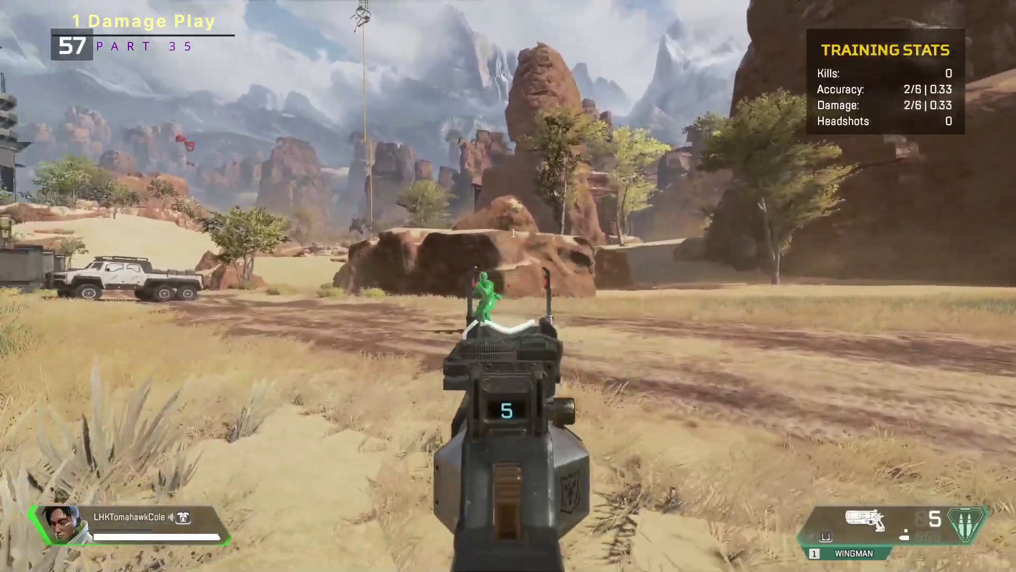
pyautogui.click(508, 286)
pyautogui.click(508, 286)
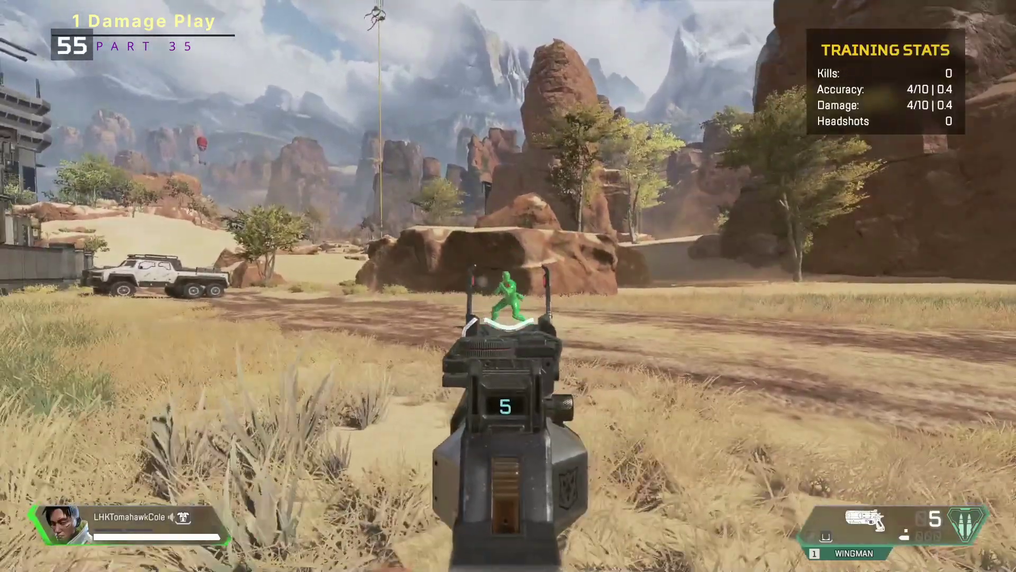
pyautogui.click(508, 286)
pyautogui.click(509, 286)
pyautogui.click(508, 286)
pyautogui.click(508, 286)
pyautogui.click(508, 286)
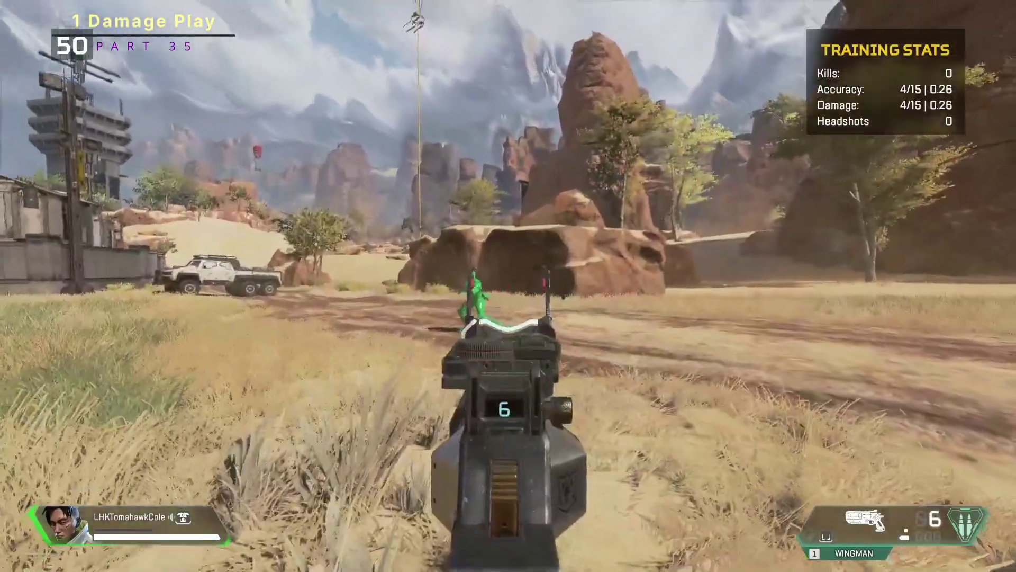
pyautogui.click(508, 285)
pyautogui.click(508, 285)
pyautogui.click(508, 286)
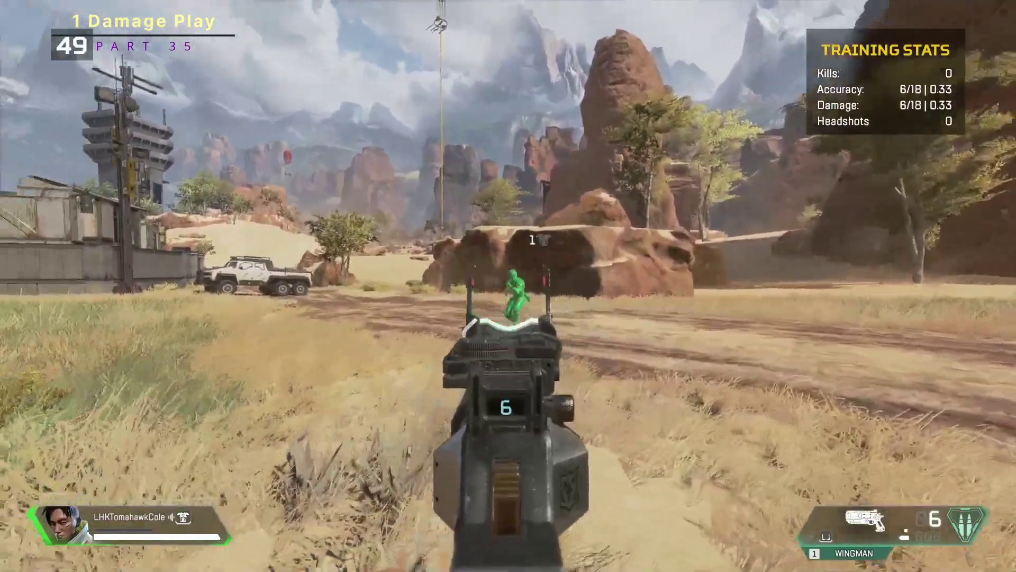
pyautogui.click(508, 286)
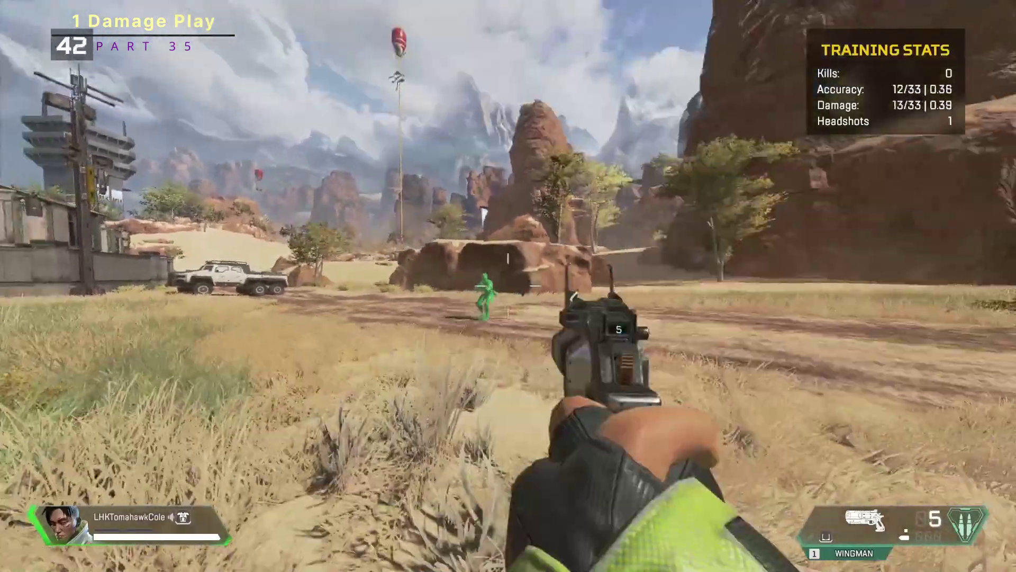
# Return to the aim trainer menu, then keep firing while tracking the dummies
pyautogui.press('Escape')
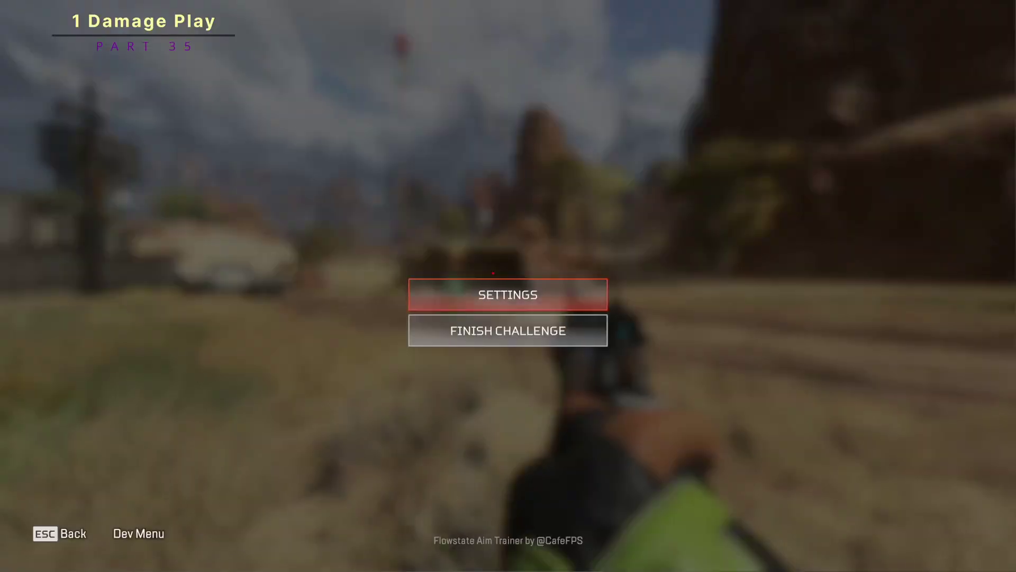
pyautogui.press('Escape')
pyautogui.click(565, 274)
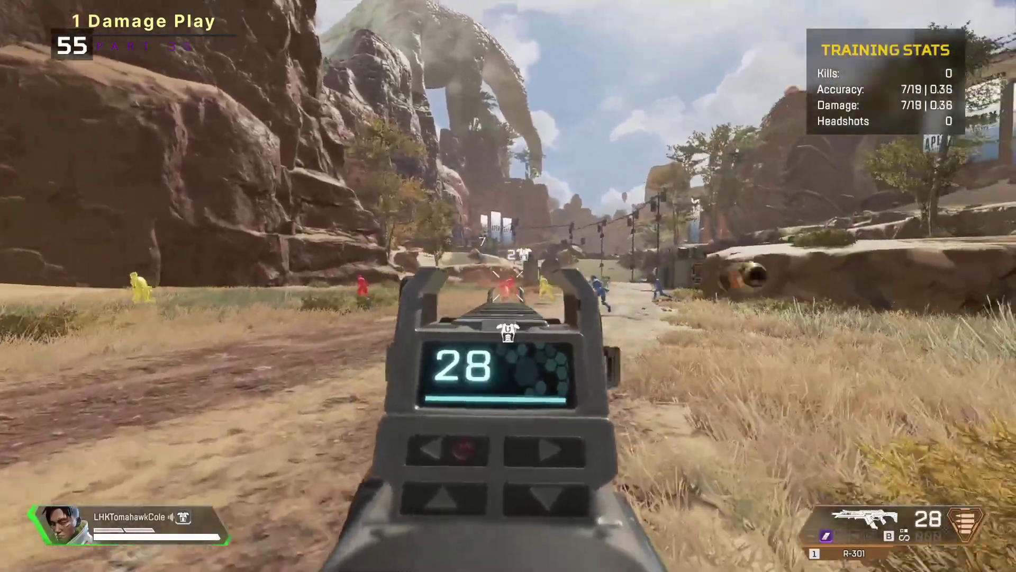
pyautogui.moveTo(508, 286); pyautogui.dragTo(450, 286)
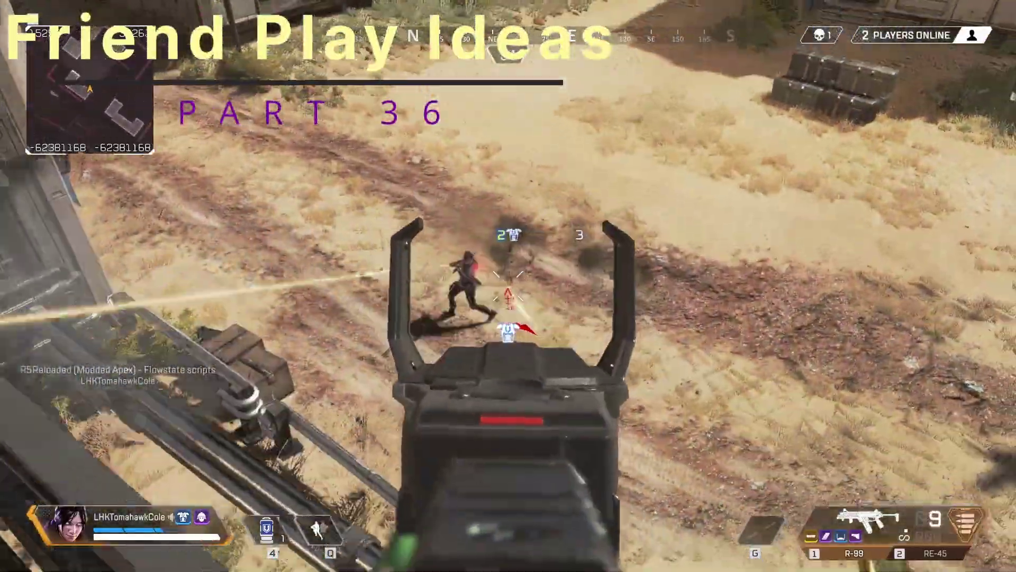
# Climb onto the ledge and trade aimed fire with the other player, reloading mid-fight
pyautogui.press('space')
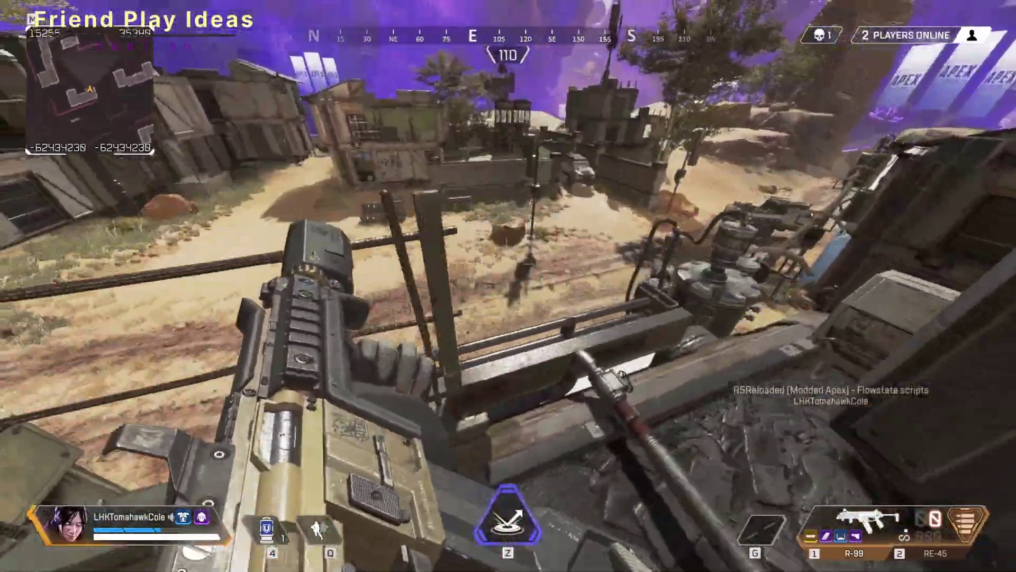
pyautogui.rightClick(508, 286)
pyautogui.click(508, 286)
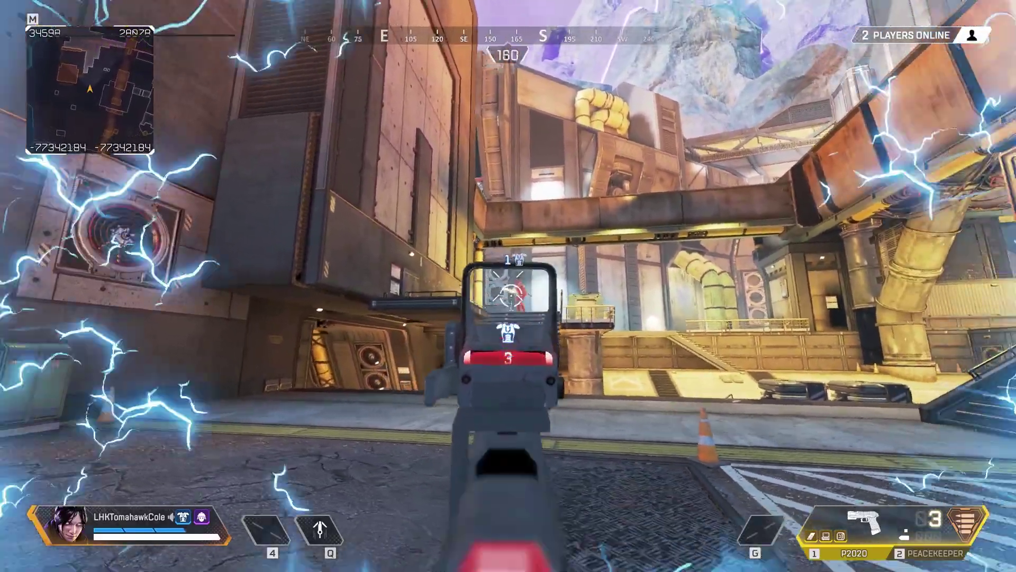
pyautogui.press('r')
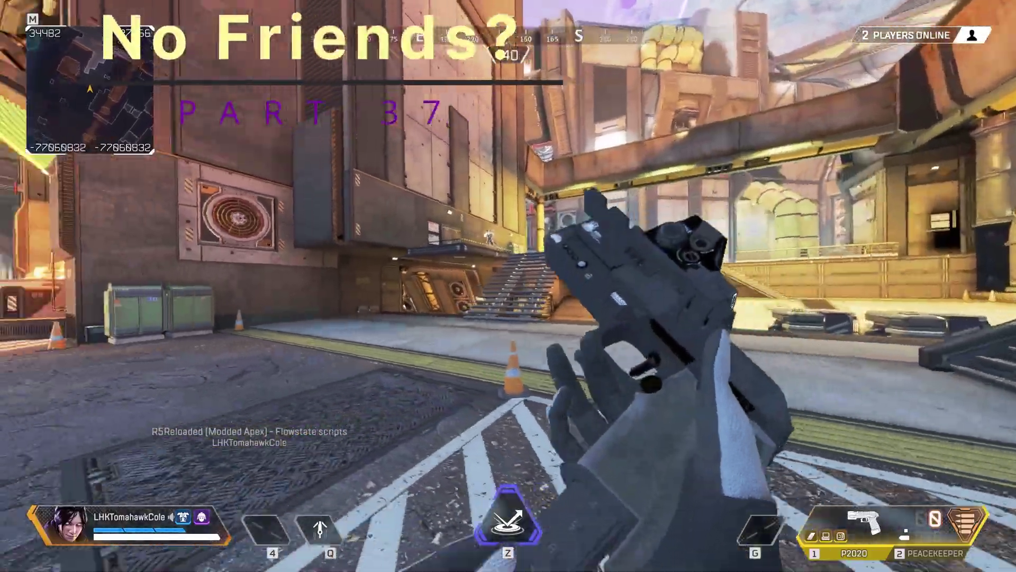
pyautogui.rightClick(508, 286)
pyautogui.click(508, 285)
pyautogui.click(508, 286)
pyautogui.click(508, 286)
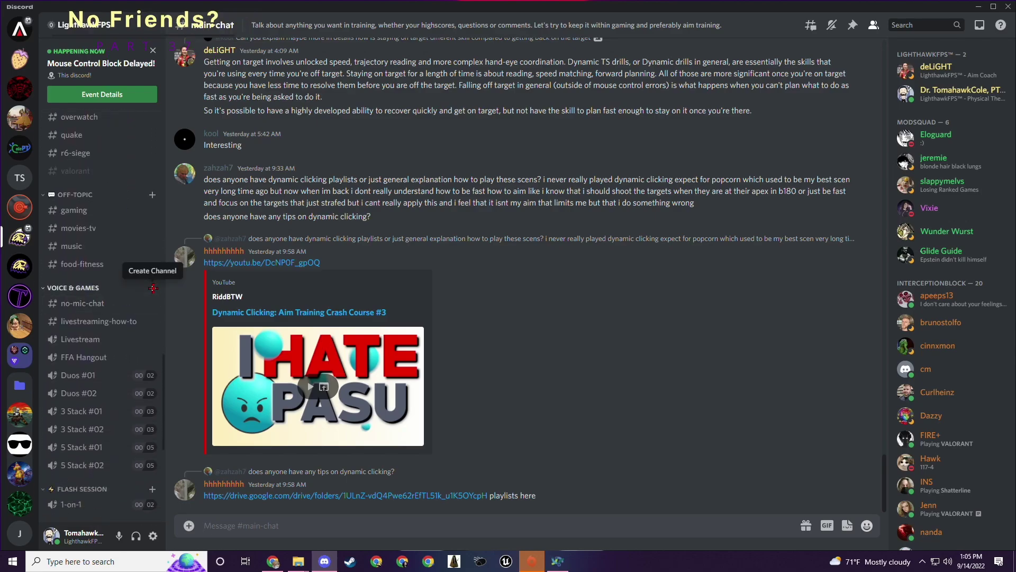
# Add a Flowstate Apex Training voice channel under Voice & Games and join it
pyautogui.click(153, 288)
pyautogui.write('Flowstate Apex Training')
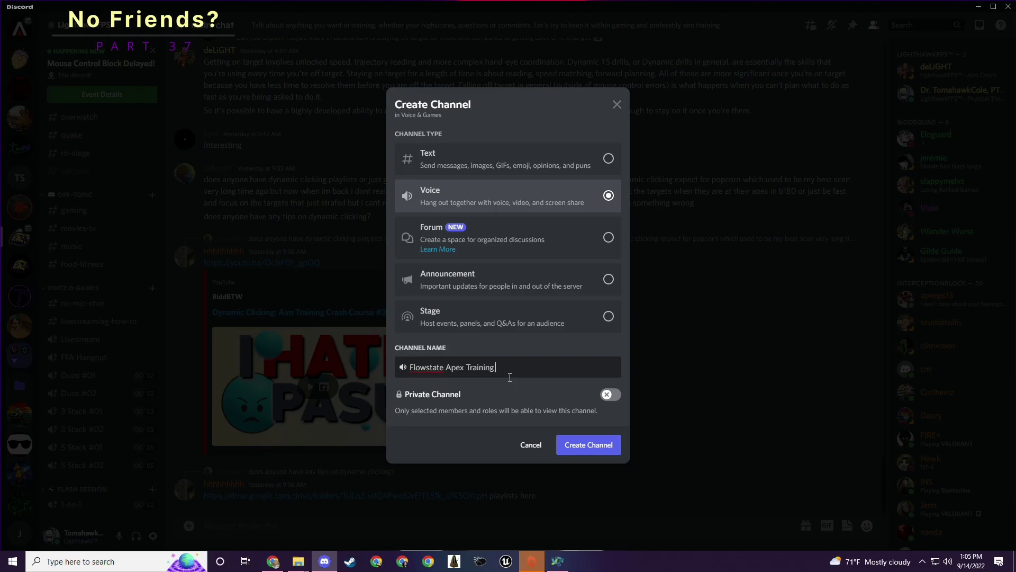
pyautogui.press('Return')
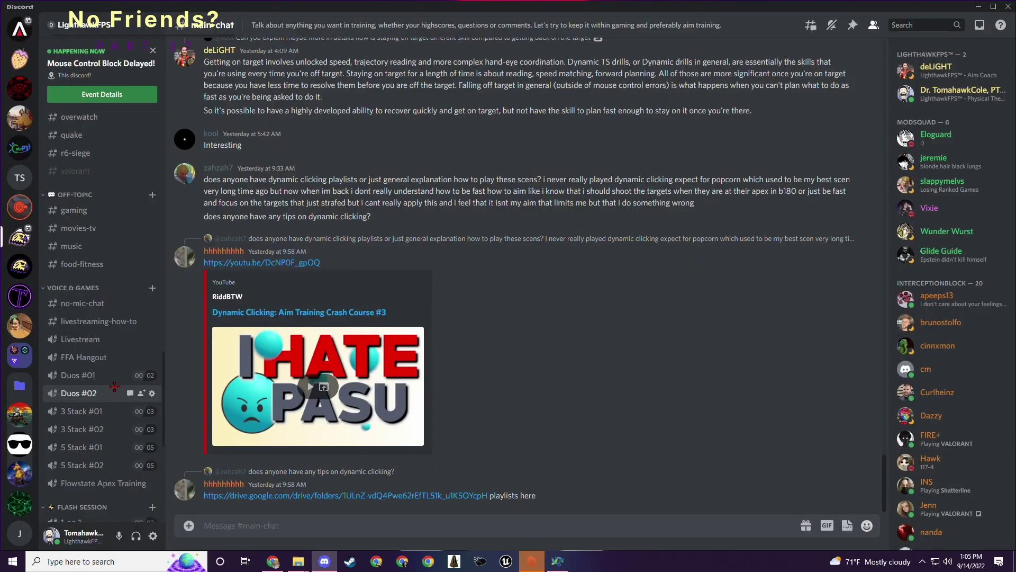
pyautogui.scroll(-2, 114, 386)
pyautogui.click(112, 431)
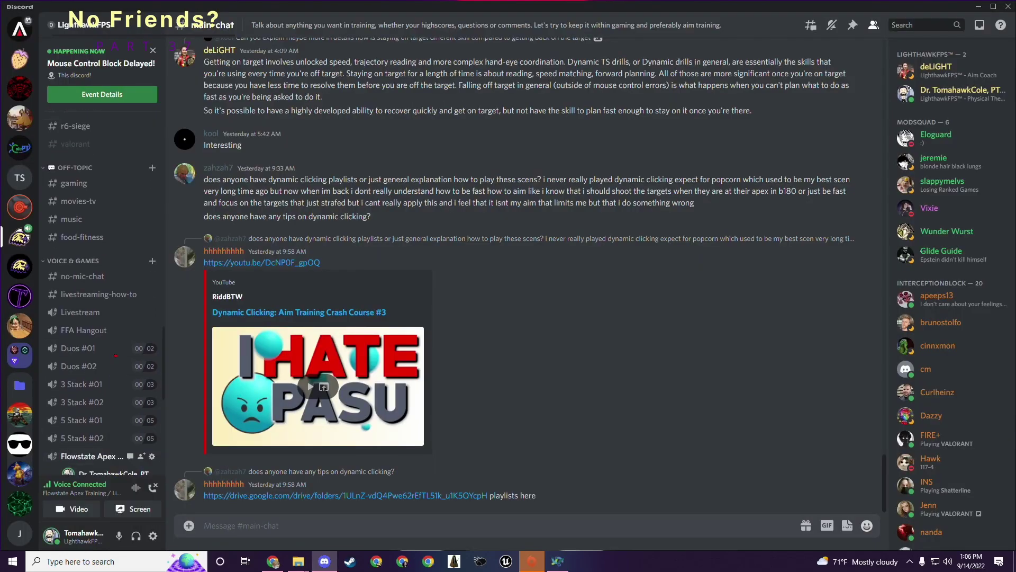
pyautogui.scroll(3, 79, 405)
pyautogui.scroll(-5, 91, 304)
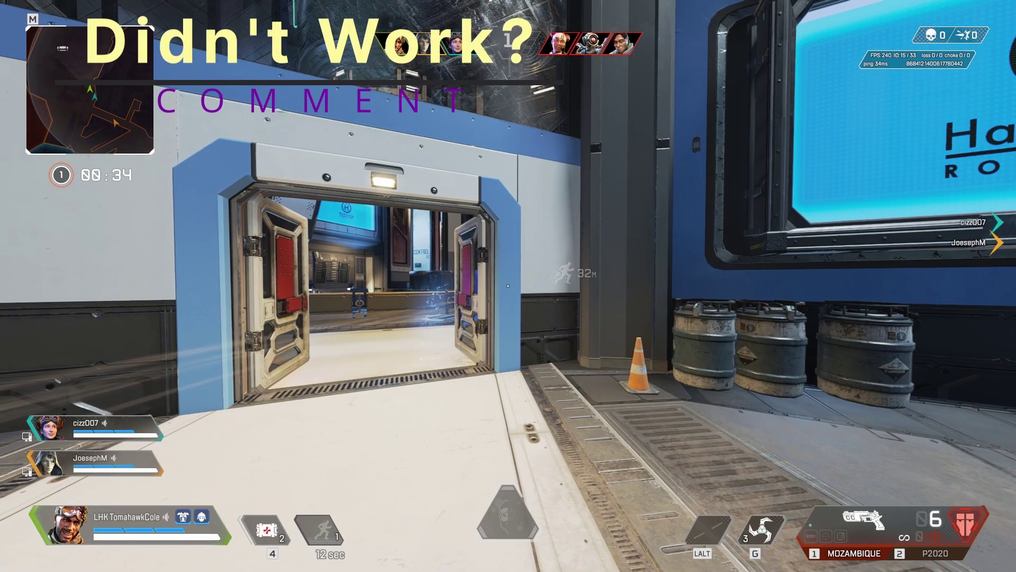
# Shoot at the enemy across several bursts
pyautogui.click(508, 286)
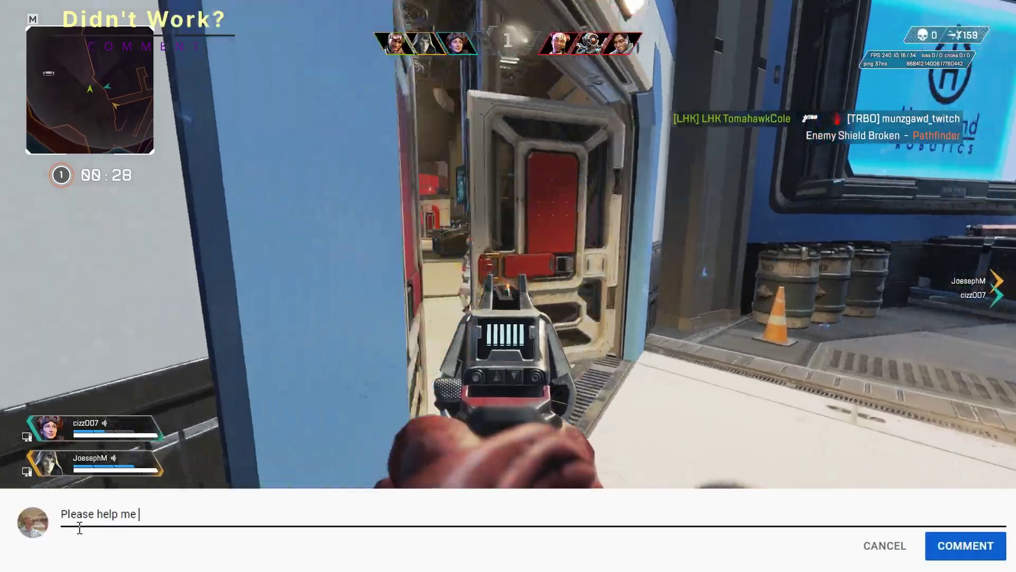
pyautogui.write('find love')
pyautogui.click(508, 286)
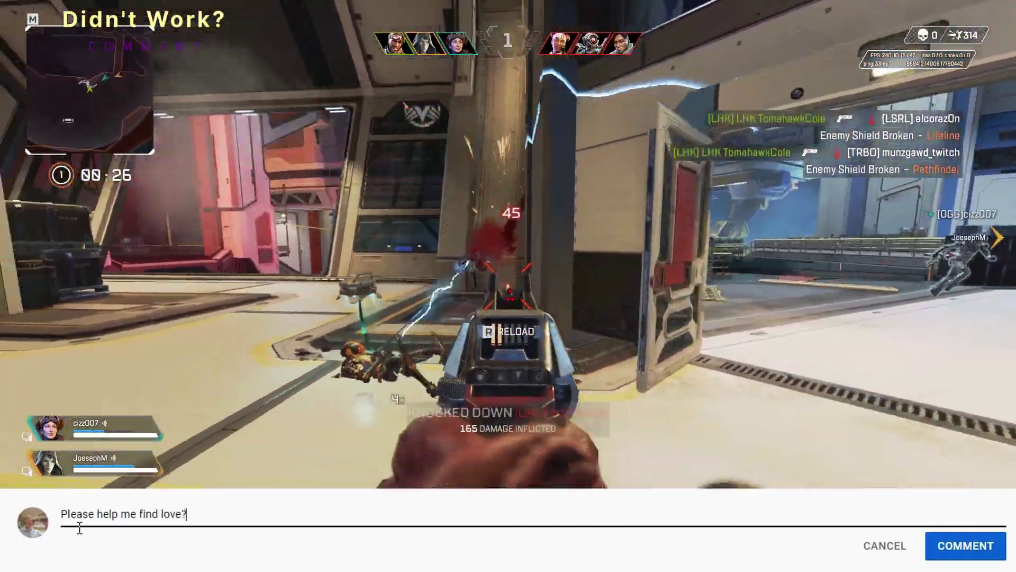
pyautogui.click(508, 286)
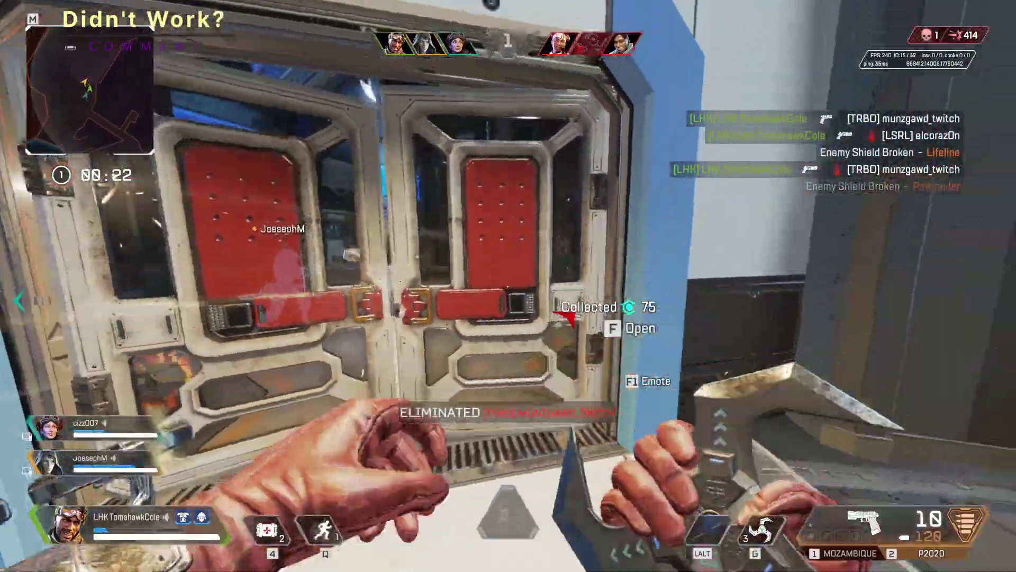
# Throw three arc stars, finish the enemy with the pistol, and type 'I am better' in chat
pyautogui.press('e')
pyautogui.press('g')
pyautogui.click(508, 286)
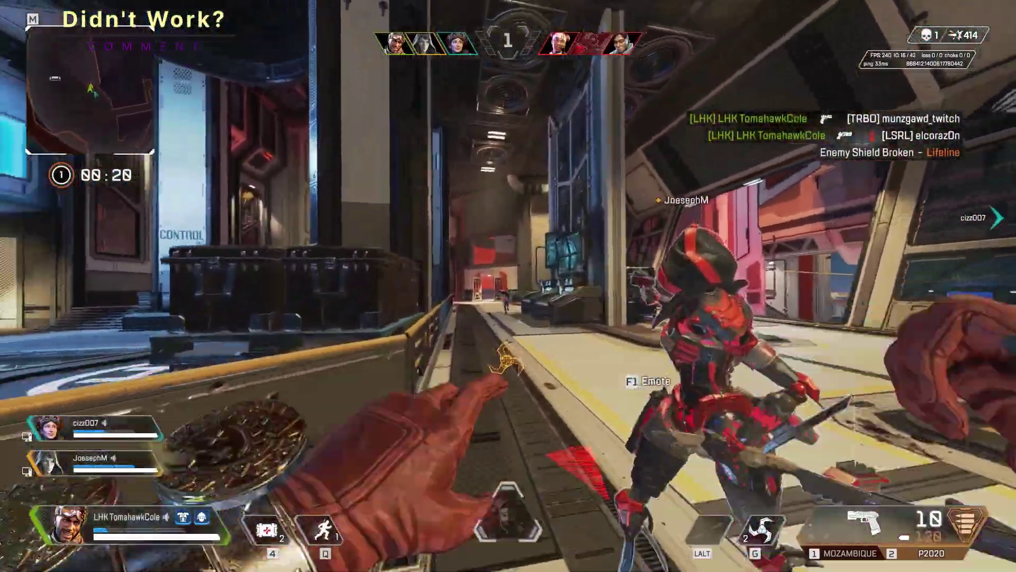
pyautogui.click(508, 286)
pyautogui.click(508, 286)
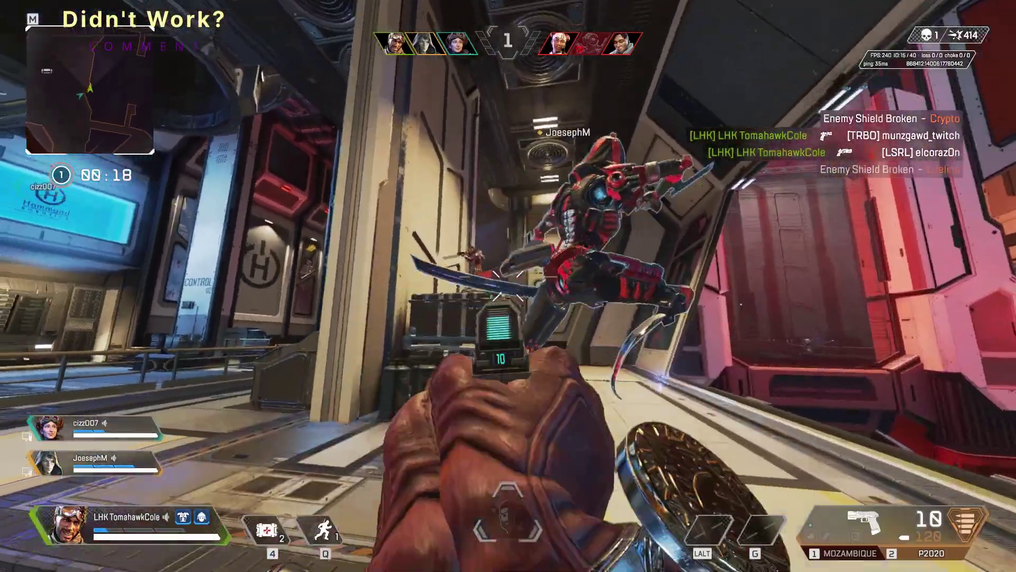
pyautogui.click(508, 286)
pyautogui.click(508, 285)
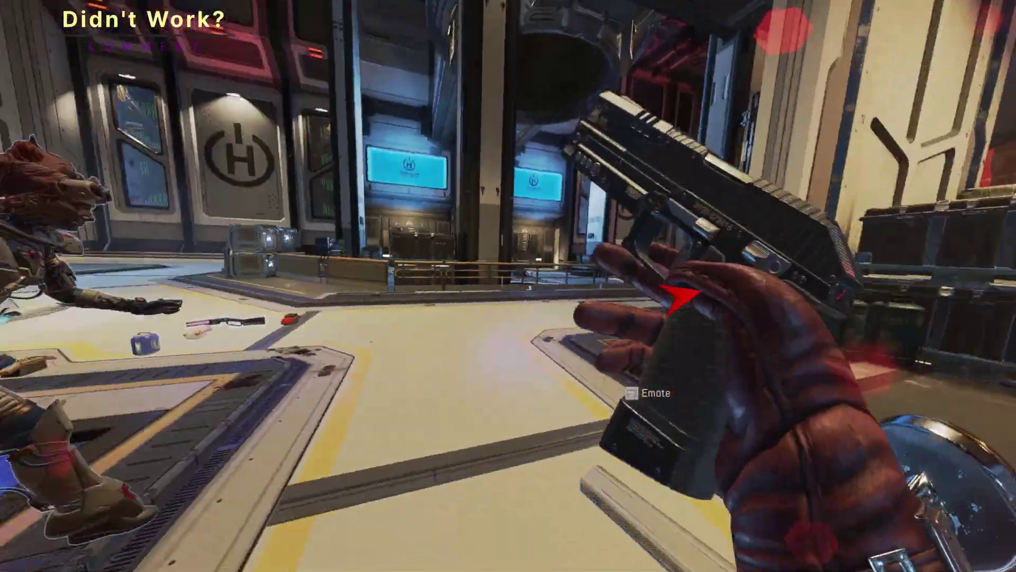
pyautogui.press('Return')
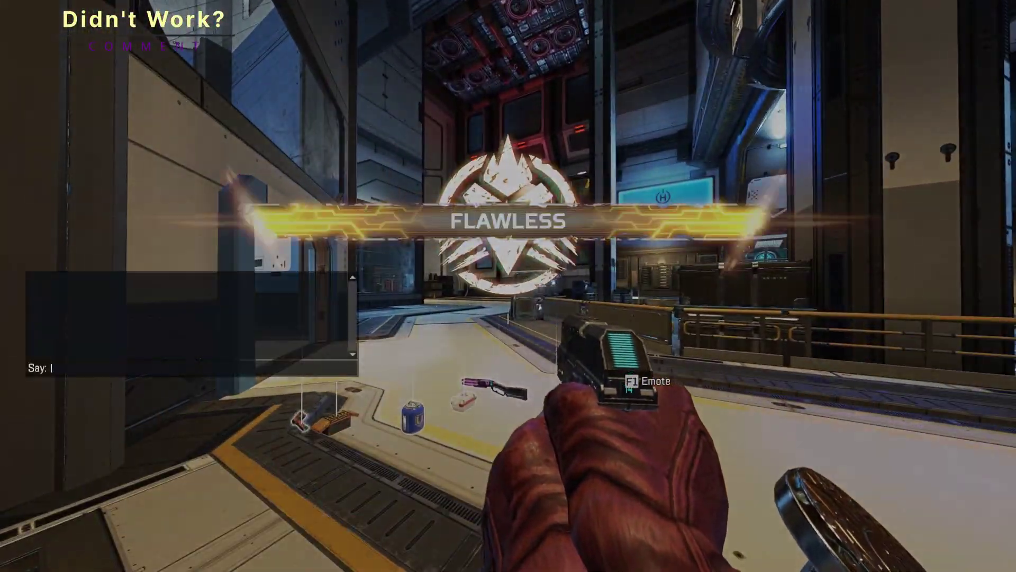
pyautogui.write('I am be')
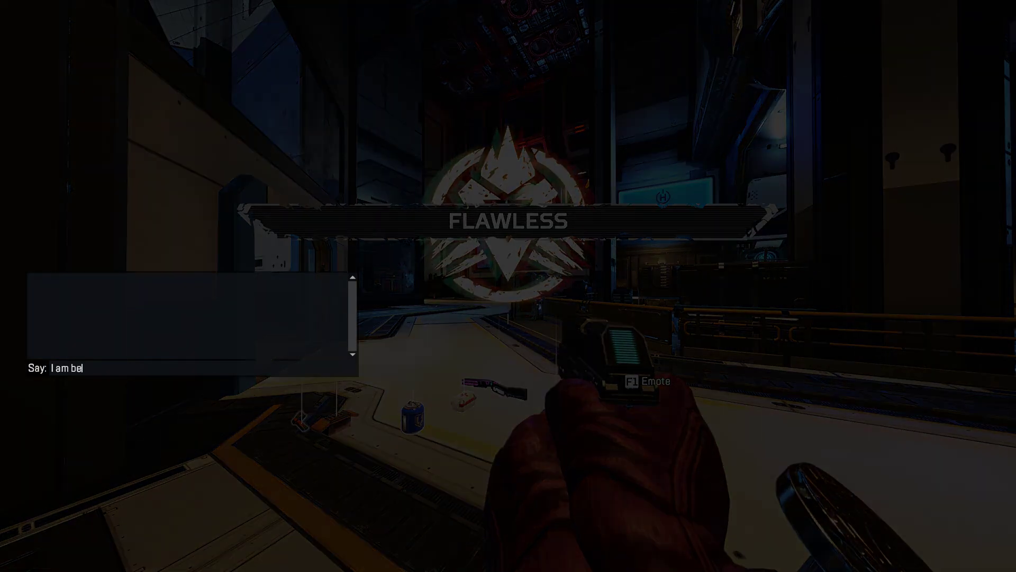